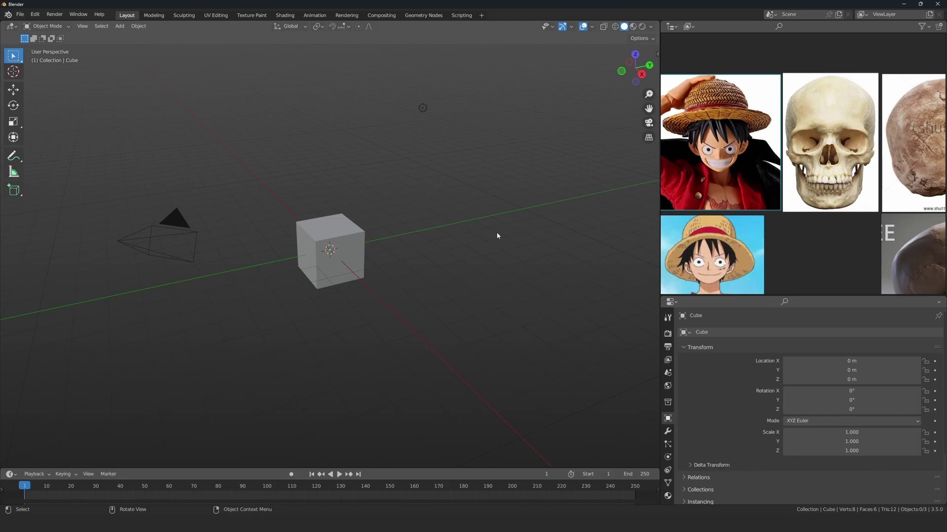
Delete all default objects from the scene.
{"action": "key", "text": "alt+shift+z"}
{"action": "key", "text": "alt+shift+z"}
{"action": "middle_click_drag", "start_coordinate": [384, 193], "coordinate": [419, 210], "text": "shift"}
{"action": "key", "text": "a"}
{"action": "key", "text": "x"}
{"action": "left_click", "coordinate": [414, 208]}
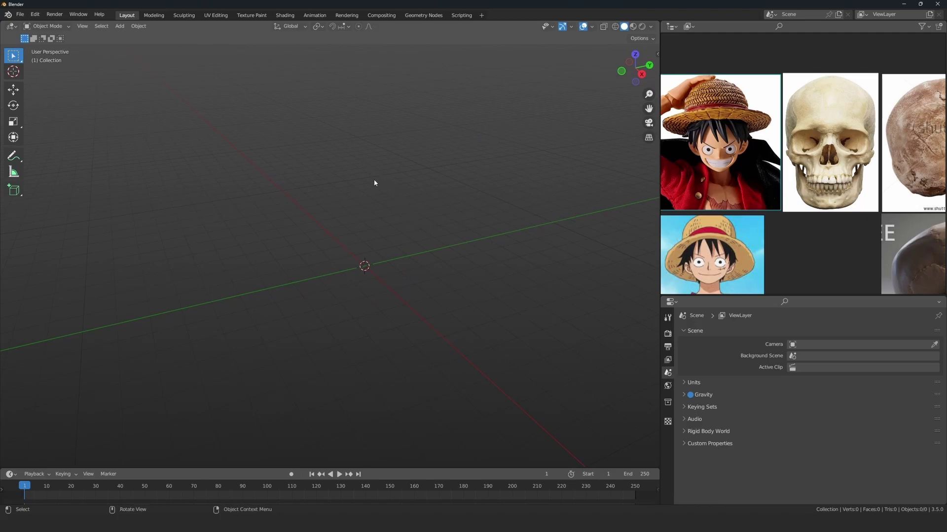
Add a UV sphere mesh to the empty scene.
{"action": "key", "text": "shift+a"}
{"action": "mouse_move", "coordinate": [376, 178]}
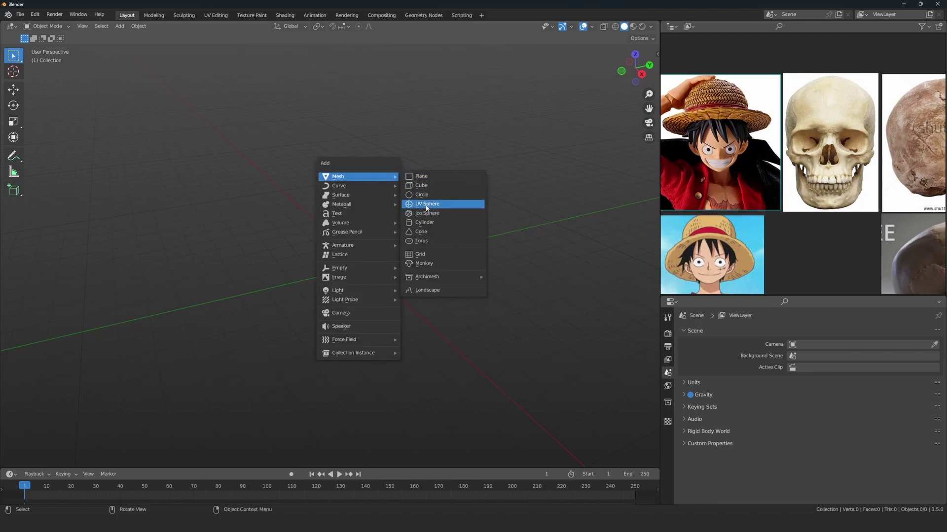
{"action": "left_click", "coordinate": [426, 205]}
Pull the lower part of the sphere downward with the Grab brush to form a tapered chin.
{"action": "key", "text": "KP_1"}
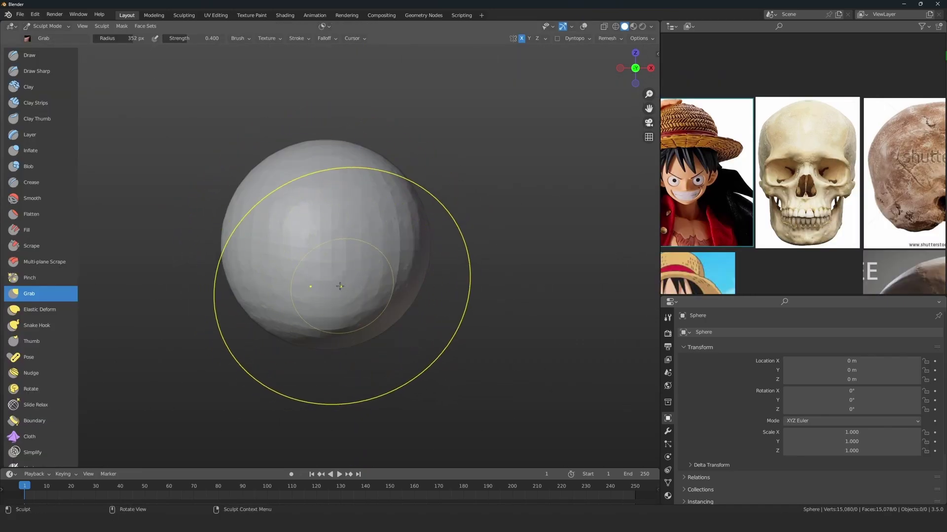
{"action": "mouse_move", "coordinate": [296, 296]}
{"action": "left_mouse_down"}
{"action": "mouse_move", "coordinate": [317, 338]}
{"action": "mouse_move", "coordinate": [316, 382]}
{"action": "left_mouse_up"}
{"action": "left_click_drag", "start_coordinate": [318, 335], "coordinate": [323, 382]}
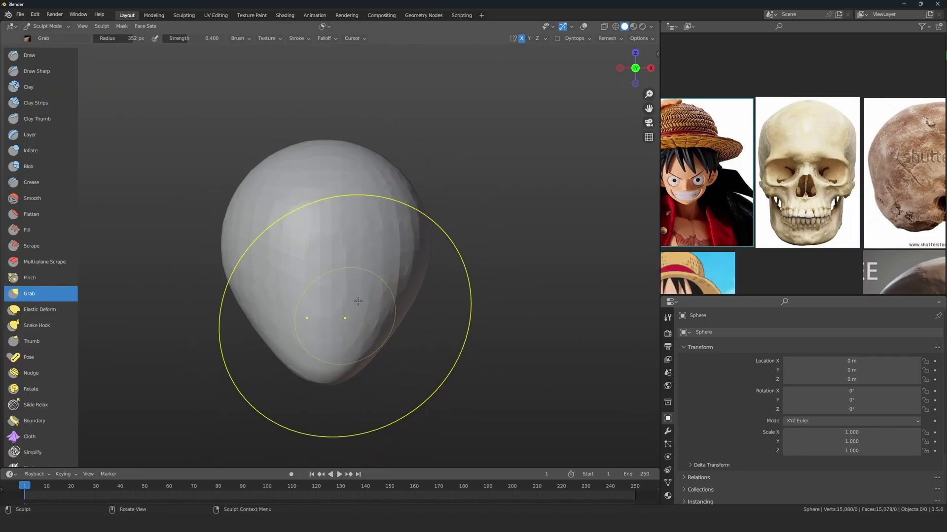
Cut the side of the head flat with Box Trim in Difference mode, keeping X symmetry.
{"action": "scroll", "coordinate": [787, 210], "scroll_direction": "up", "scroll_amount": 8}
{"action": "scroll", "coordinate": [787, 209], "scroll_direction": "down", "scroll_amount": 2}
{"action": "left_click_drag", "start_coordinate": [530, 105], "coordinate": [406, 428]}
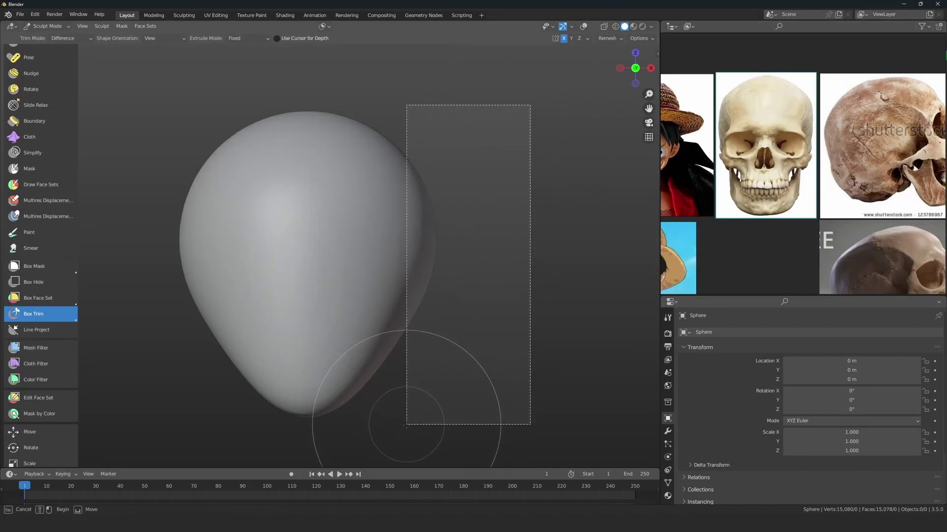
{"action": "scroll", "coordinate": [461, 160], "scroll_direction": "down", "scroll_amount": 3}
{"action": "middle_click_drag", "start_coordinate": [459, 187], "coordinate": [414, 207]}
Voxel-remesh the trimmed head and merge its surface into a single face set.
{"action": "key", "text": "shift+alt+z"}
{"action": "scroll", "coordinate": [407, 302], "scroll_direction": "up", "scroll_amount": 4}
{"action": "middle_click_drag", "start_coordinate": [382, 259], "coordinate": [357, 256]}
{"action": "middle_click_drag", "start_coordinate": [438, 200], "coordinate": [409, 207], "text": "shift"}
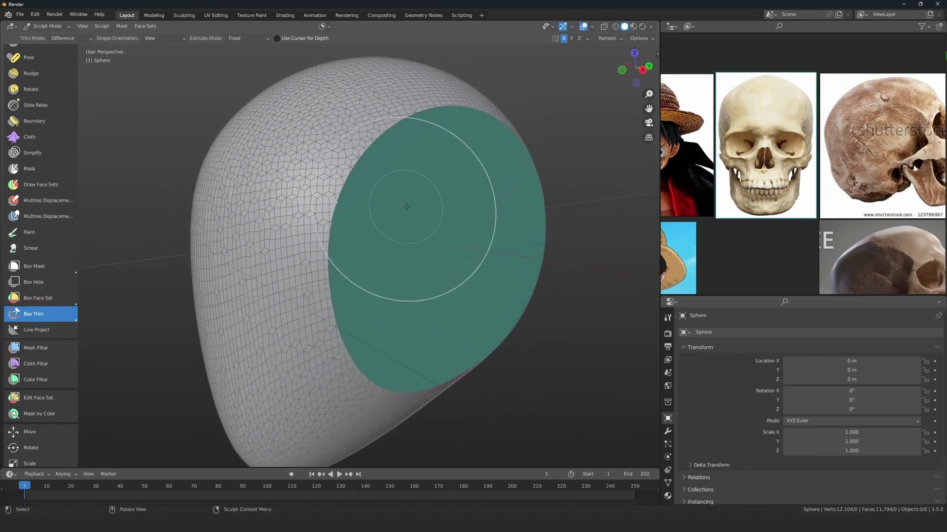
{"action": "key", "text": "ctrl+r"}
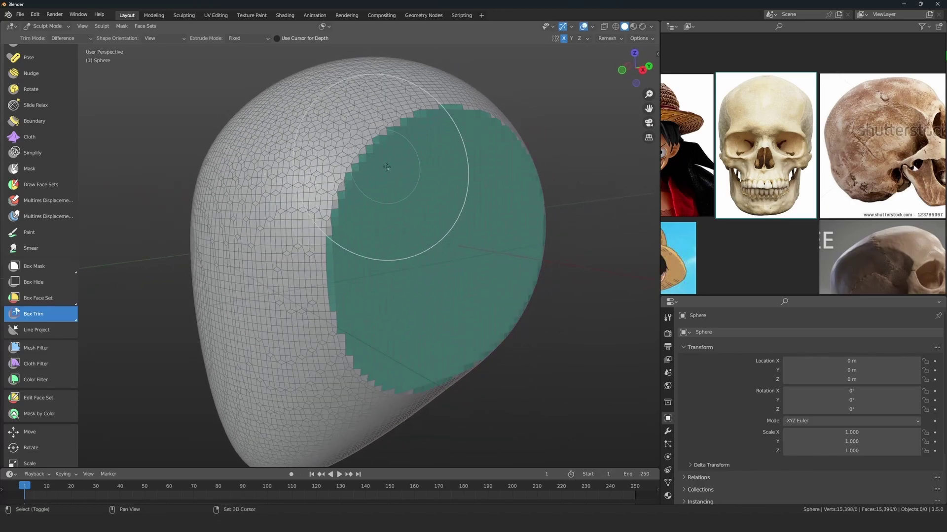
{"action": "left_click", "coordinate": [149, 26]}
{"action": "left_click", "coordinate": [165, 46]}
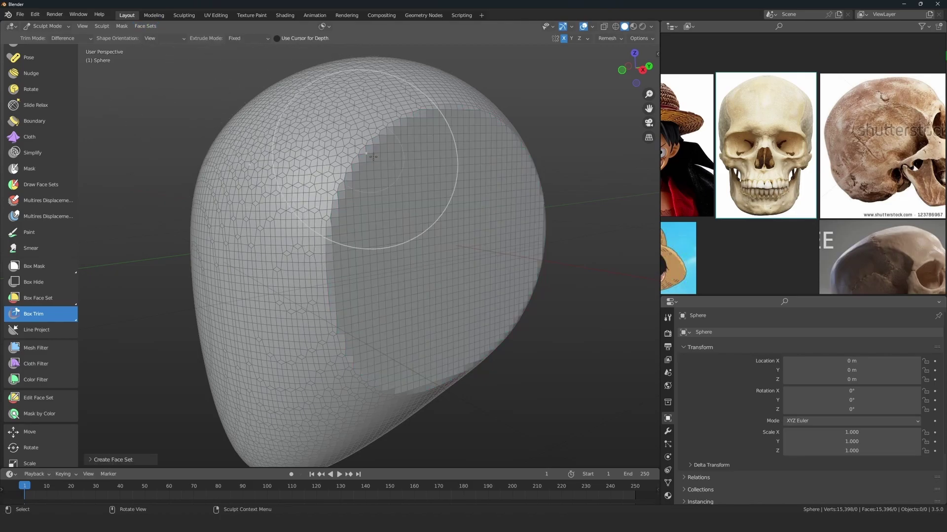
{"action": "key", "text": "shift+alt+z"}
{"action": "scroll", "coordinate": [358, 195], "scroll_direction": "down", "scroll_amount": 3}
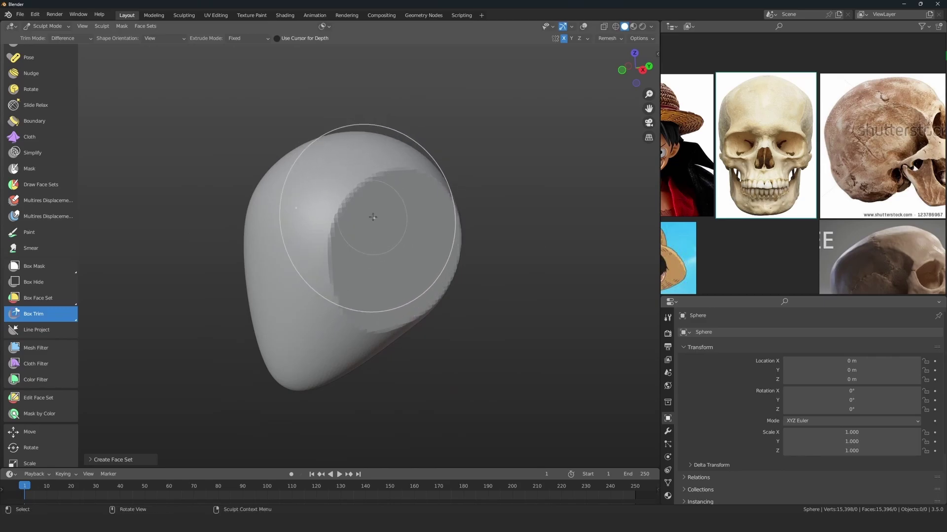
Soften the hard rim around the flattened side of the head with the Clay Strips brush.
{"action": "middle_click_drag", "start_coordinate": [353, 178], "coordinate": [283, 252]}
{"action": "scroll", "coordinate": [45, 335], "scroll_direction": "up", "scroll_amount": 15}
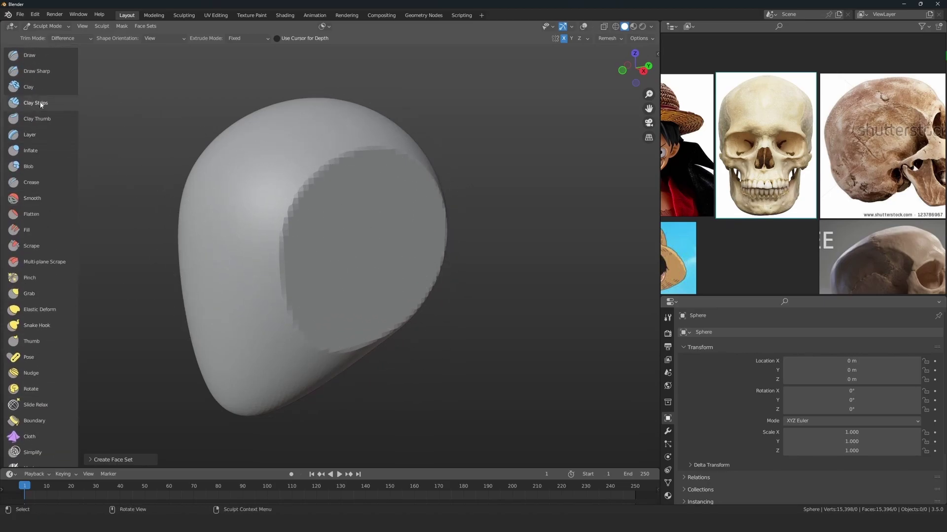
{"action": "left_click", "coordinate": [43, 103]}
{"action": "left_click_drag", "start_coordinate": [367, 197], "coordinate": [425, 218]}
{"action": "left_click_drag", "start_coordinate": [382, 159], "coordinate": [389, 242]}
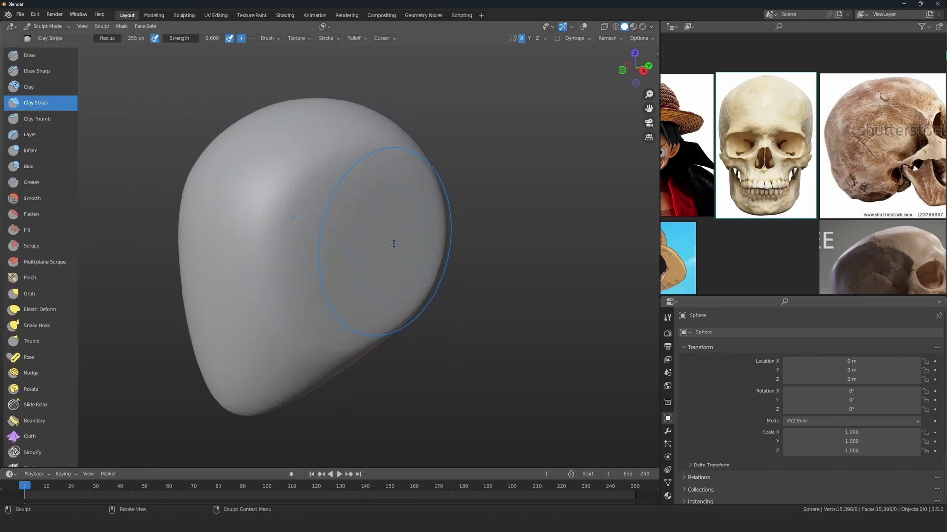
Compare the head's front with the skull and Luffy references and activate the Scale tool.
{"action": "key", "text": "KP_1"}
{"action": "mouse_move", "coordinate": [374, 178]}
{"action": "middle_mouse_down", "text": "ctrl"}
{"action": "mouse_move", "coordinate": [363, 276]}
{"action": "mouse_move", "coordinate": [364, 194]}
{"action": "mouse_move", "coordinate": [390, 211]}
{"action": "middle_mouse_up", "text": "ctrl"}
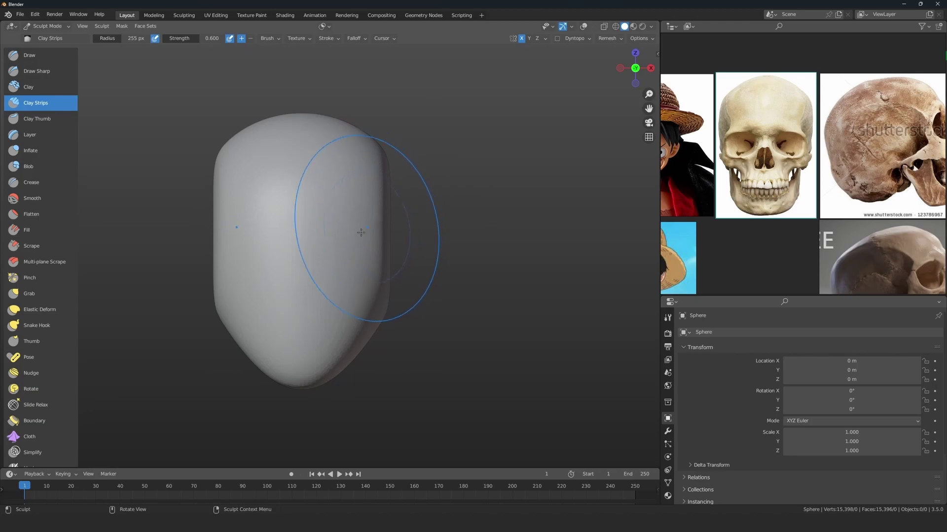
{"action": "scroll", "coordinate": [40, 421], "scroll_direction": "down", "scroll_amount": 12}
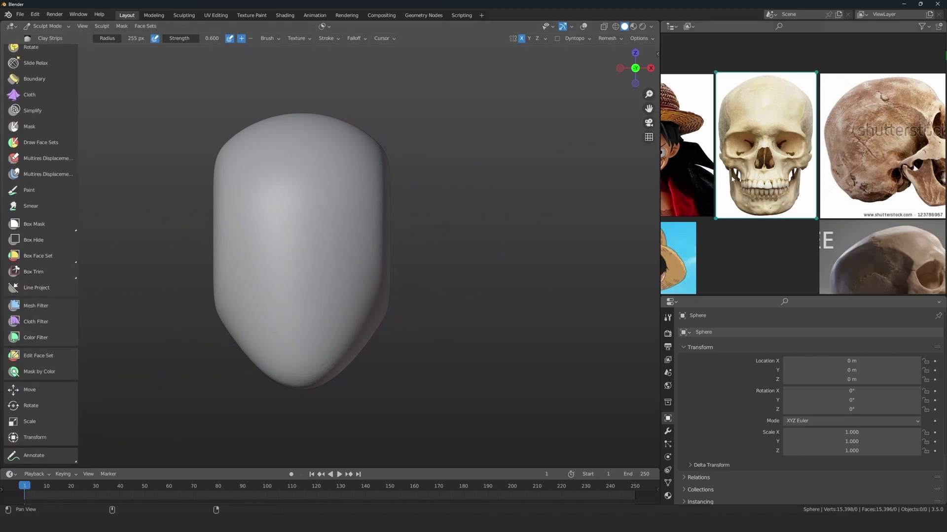
{"action": "middle_click_drag", "start_coordinate": [725, 180], "coordinate": [721, 136]}
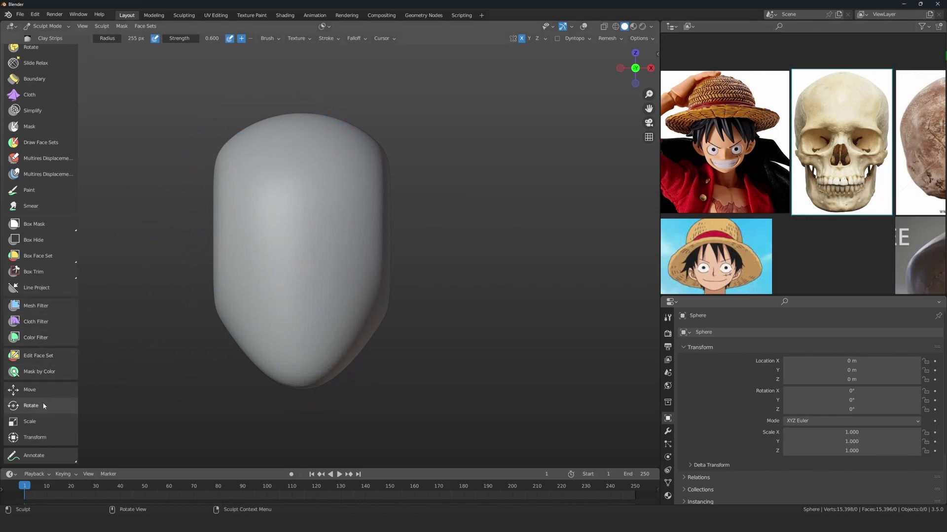
{"action": "left_click", "coordinate": [30, 422]}
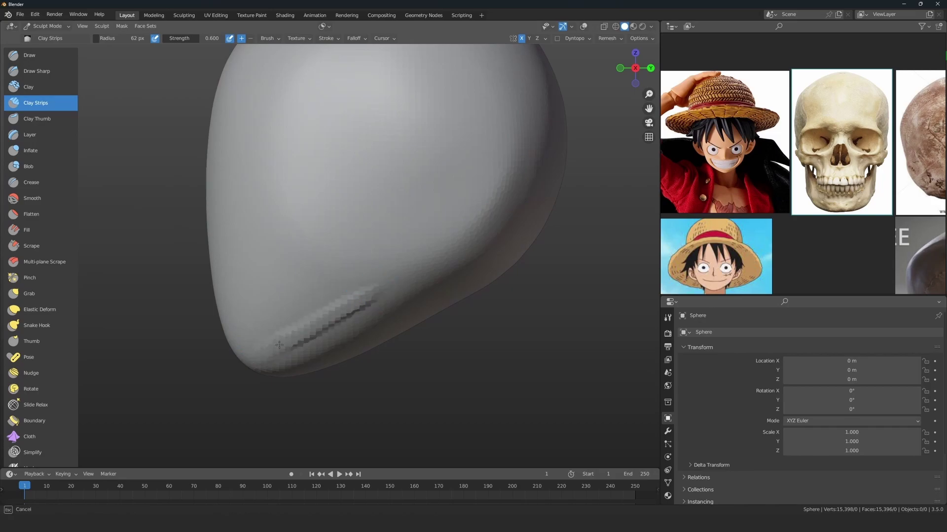
Build up the lower jaw edge with Clay Strips and pull the jaw ridges inward with Grab.
{"action": "mouse_move", "coordinate": [357, 305]}
{"action": "left_mouse_down"}
{"action": "mouse_move", "coordinate": [269, 365]}
{"action": "mouse_move", "coordinate": [384, 296]}
{"action": "left_mouse_up"}
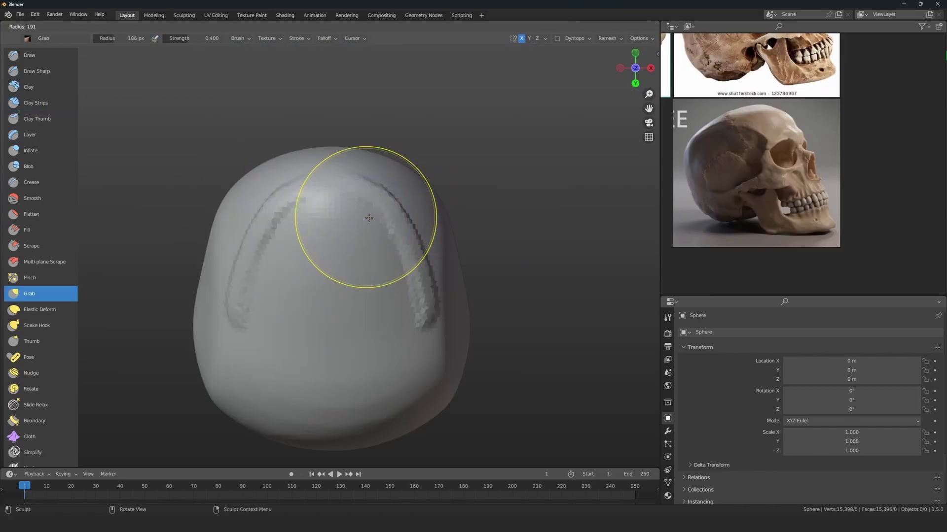
{"action": "left_click", "coordinate": [390, 225]}
{"action": "left_click_drag", "start_coordinate": [394, 215], "coordinate": [381, 223]}
{"action": "left_click_drag", "start_coordinate": [422, 267], "coordinate": [414, 275]}
{"action": "mouse_move", "coordinate": [420, 331]}
{"action": "left_mouse_down"}
{"action": "mouse_move", "coordinate": [433, 325]}
{"action": "mouse_move", "coordinate": [401, 291]}
{"action": "left_mouse_up"}
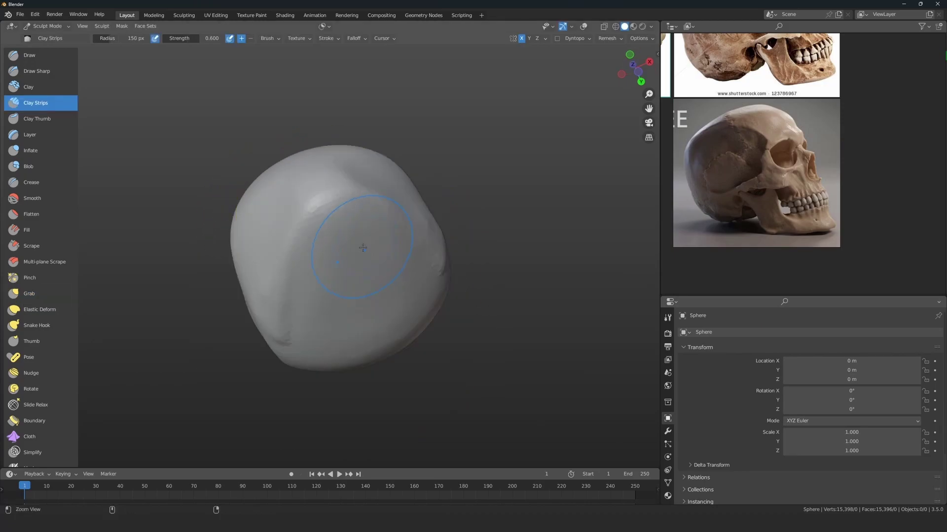
Carve a hollow into the underside of the head between the jaw ridges with Clay Strips at 150 px radius.
{"action": "mouse_move", "coordinate": [348, 211]}
{"action": "left_mouse_down"}
{"action": "mouse_move", "coordinate": [293, 281]}
{"action": "mouse_move", "coordinate": [313, 315]}
{"action": "left_mouse_up"}
{"action": "left_click_drag", "start_coordinate": [361, 251], "coordinate": [333, 350]}
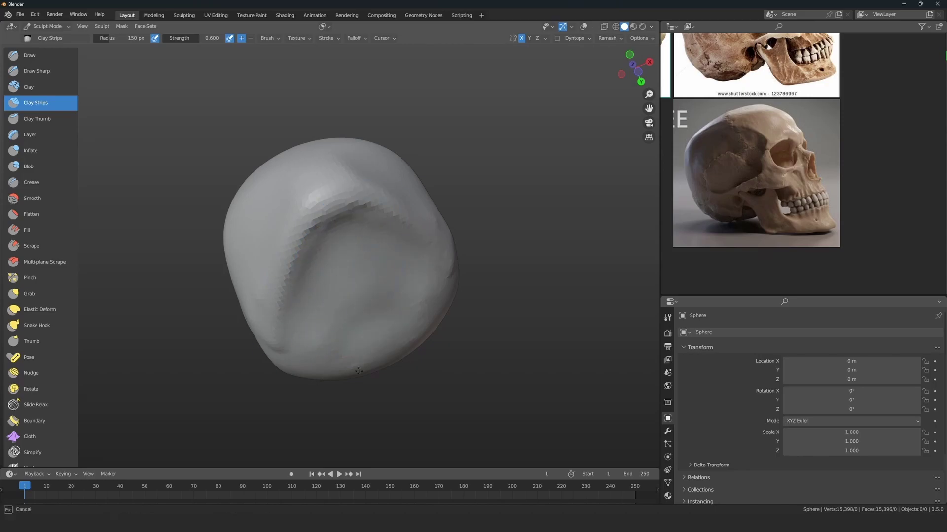
{"action": "middle_click_drag", "start_coordinate": [372, 346], "coordinate": [407, 285], "text": "alt"}
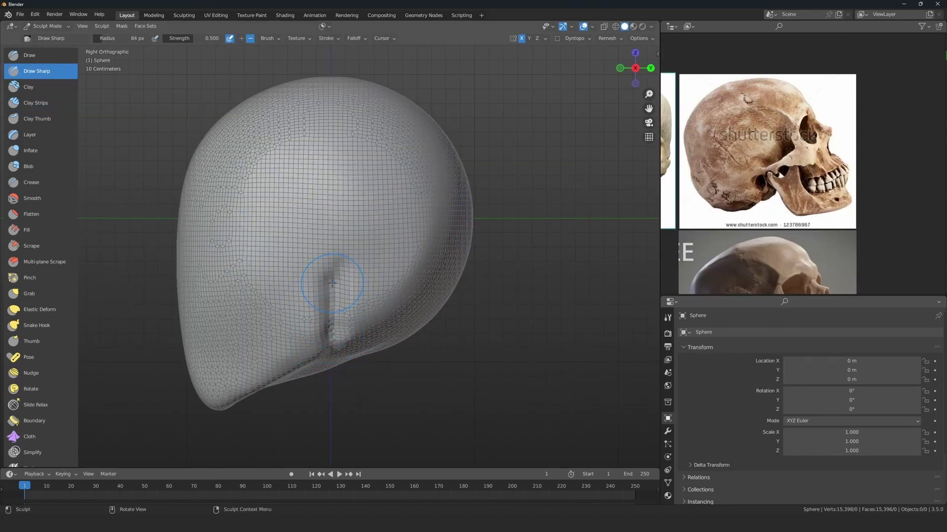
Carve a horizontal groove from the back of the head to the upper end of the jaw cut with Draw Sharp.
{"action": "key", "text": "shift+alt+z"}
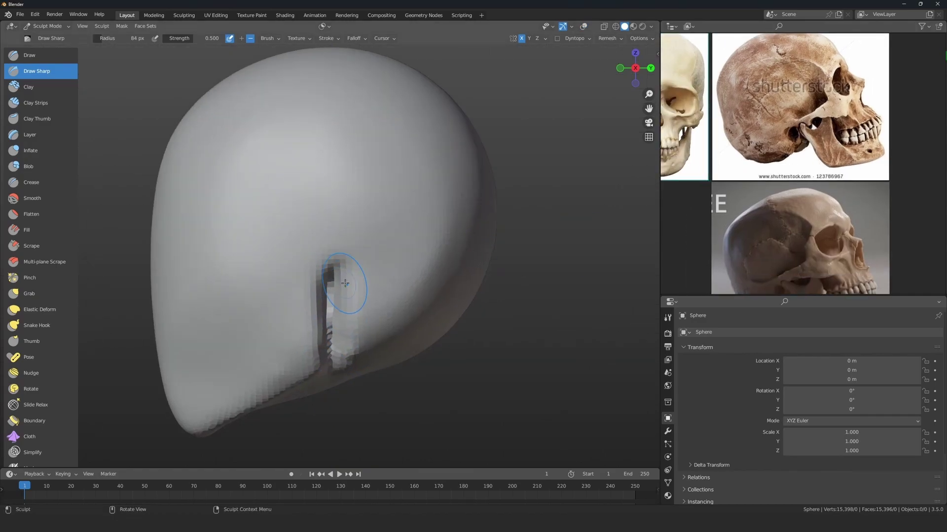
{"action": "key", "text": "g"}
{"action": "key", "text": "f"}
{"action": "left_click", "coordinate": [312, 292]}
{"action": "scroll", "coordinate": [313, 291], "scroll_direction": "down", "scroll_amount": 2}
{"action": "left_click", "coordinate": [40, 71]}
{"action": "scroll", "coordinate": [338, 281], "scroll_direction": "up", "scroll_amount": 2}
{"action": "middle_click_drag", "start_coordinate": [338, 281], "coordinate": [313, 242], "text": "shift"}
{"action": "left_click_drag", "start_coordinate": [414, 243], "coordinate": [354, 244]}
Hollow out the area behind the jaw and below the horizontal groove with Clay Strips.
{"action": "mouse_move", "coordinate": [354, 244]}
{"action": "middle_mouse_down"}
{"action": "mouse_move", "coordinate": [318, 252]}
{"action": "mouse_move", "coordinate": [296, 231]}
{"action": "middle_mouse_up"}
{"action": "scroll", "coordinate": [295, 231], "scroll_direction": "up", "scroll_amount": 2}
{"action": "key", "text": "c"}
{"action": "mouse_move", "coordinate": [237, 192]}
{"action": "left_mouse_down", "text": "ctrl"}
{"action": "mouse_move", "coordinate": [330, 229]}
{"action": "mouse_move", "coordinate": [254, 275]}
{"action": "mouse_move", "coordinate": [274, 295]}
{"action": "left_mouse_up", "text": "ctrl"}
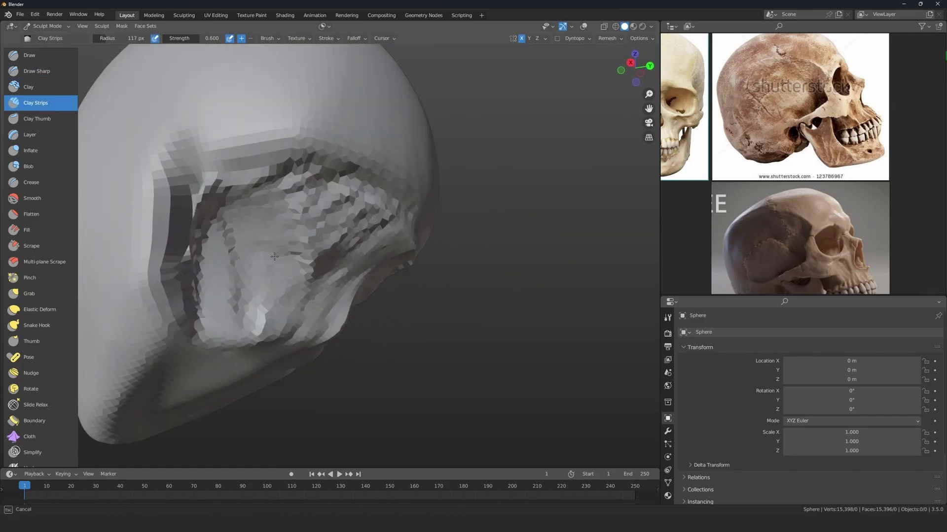
{"action": "left_click_drag", "start_coordinate": [198, 320], "coordinate": [379, 232]}
{"action": "left_click_drag", "start_coordinate": [212, 232], "coordinate": [360, 315]}
{"action": "left_click_drag", "start_coordinate": [232, 315], "coordinate": [399, 355]}
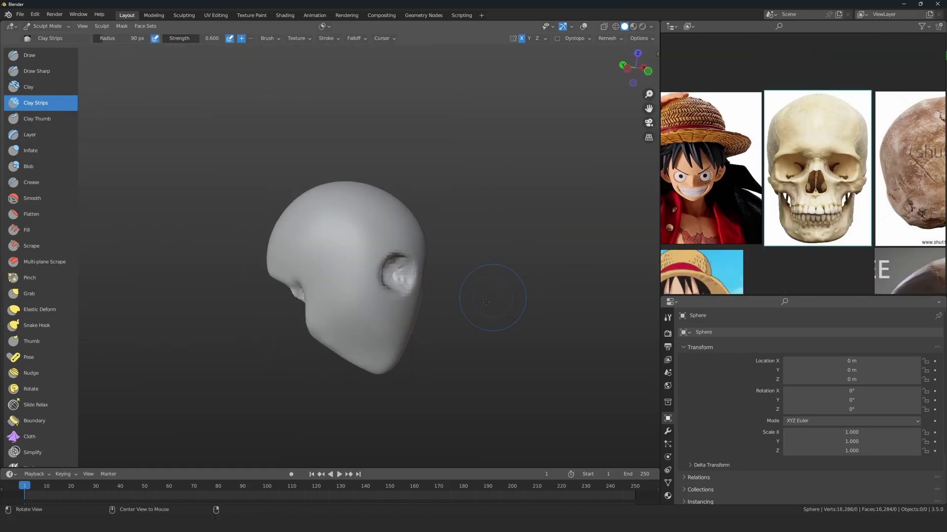
Inspect the eye socket and mouth line of the skull and compare them with the side skull and Luffy's grin references.
{"action": "middle_click_drag", "start_coordinate": [495, 296], "coordinate": [306, 281]}
{"action": "scroll", "coordinate": [306, 281], "scroll_direction": "up", "scroll_amount": 5}
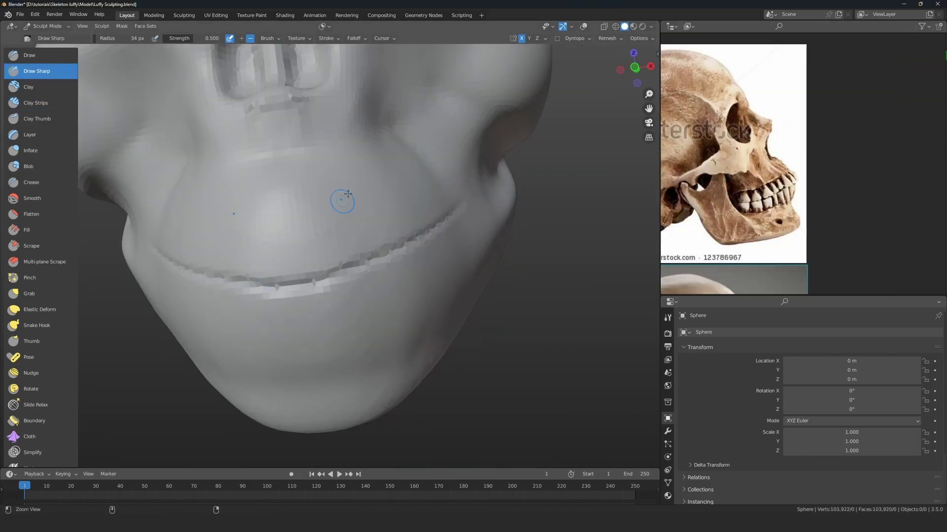
{"action": "middle_click_drag", "start_coordinate": [348, 194], "coordinate": [375, 289], "text": "ctrl"}
{"action": "middle_click_drag", "start_coordinate": [374, 288], "coordinate": [359, 257], "text": "ctrl"}
{"action": "scroll", "coordinate": [779, 222], "scroll_direction": "down", "scroll_amount": 4}
{"action": "middle_click_drag", "start_coordinate": [700, 222], "coordinate": [912, 212]}
{"action": "scroll", "coordinate": [745, 208], "scroll_direction": "up", "scroll_amount": 7}
{"action": "middle_click_drag", "start_coordinate": [745, 230], "coordinate": [709, 225]}
{"action": "scroll", "coordinate": [407, 302], "scroll_direction": "up", "scroll_amount": 5}
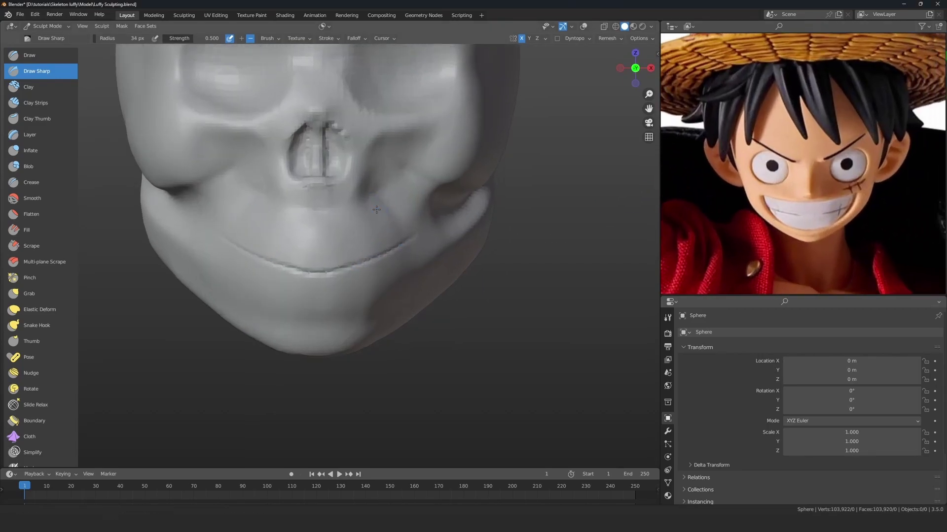
Reshape the mouth line and its corner with the Grab brush to follow Luffy's grin.
{"action": "key", "text": "g"}
{"action": "mouse_move", "coordinate": [405, 282]}
{"action": "left_mouse_down"}
{"action": "mouse_move", "coordinate": [351, 273]}
{"action": "mouse_move", "coordinate": [398, 259]}
{"action": "left_mouse_up"}
{"action": "left_click_drag", "start_coordinate": [456, 232], "coordinate": [407, 263]}
{"action": "middle_click_drag", "start_coordinate": [408, 262], "coordinate": [392, 335], "text": "ctrl"}
{"action": "mouse_move", "coordinate": [379, 331]}
{"action": "middle_mouse_down"}
{"action": "mouse_move", "coordinate": [327, 328]}
{"action": "mouse_move", "coordinate": [343, 259]}
{"action": "middle_mouse_up"}
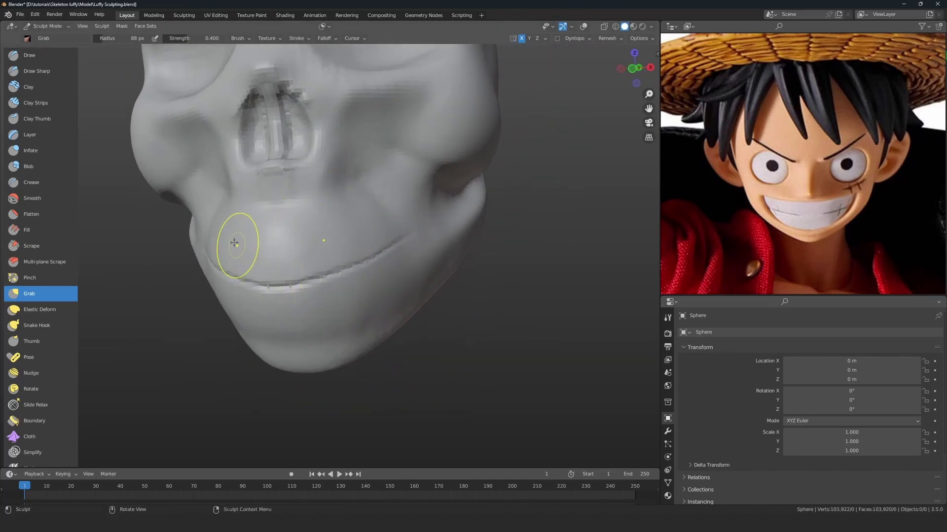
Carve vertical tooth grooves along the mouth line from the centre toward the cheek with Draw Sharp.
{"action": "left_click", "coordinate": [36, 71]}
{"action": "middle_click_drag", "start_coordinate": [293, 303], "coordinate": [326, 244], "text": "ctrl"}
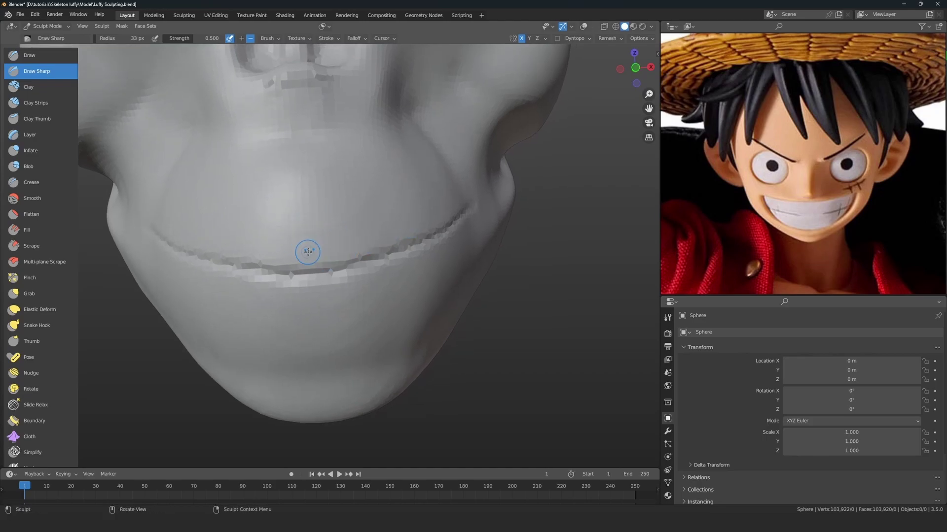
{"action": "left_click_drag", "start_coordinate": [315, 244], "coordinate": [301, 193]}
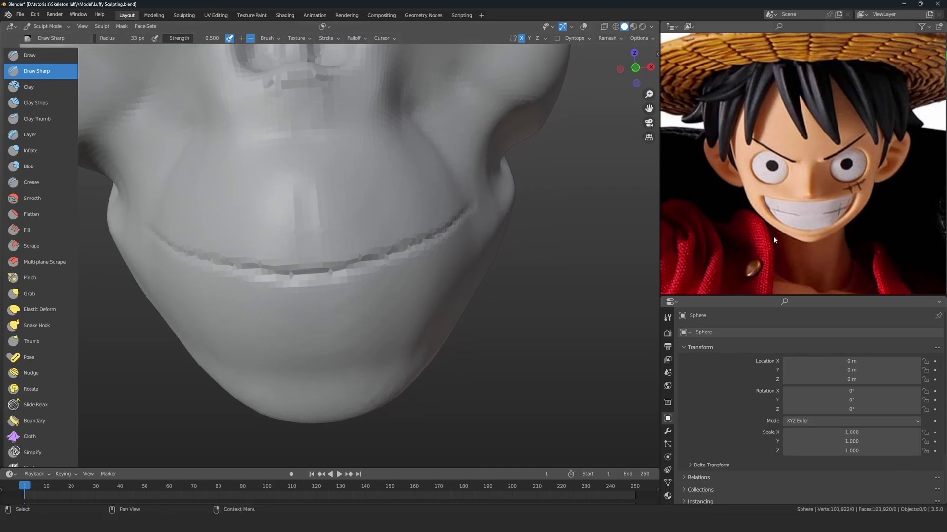
{"action": "middle_click_drag", "start_coordinate": [307, 251], "coordinate": [307, 291], "text": "ctrl"}
{"action": "left_click_drag", "start_coordinate": [370, 257], "coordinate": [367, 186]}
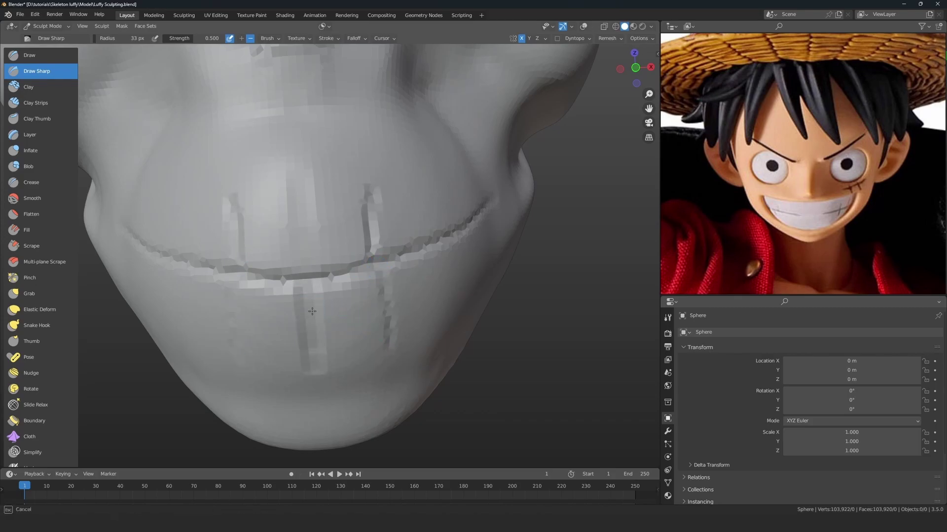
{"action": "middle_click_drag", "start_coordinate": [458, 253], "coordinate": [427, 252]}
{"action": "left_click_drag", "start_coordinate": [333, 243], "coordinate": [324, 187]}
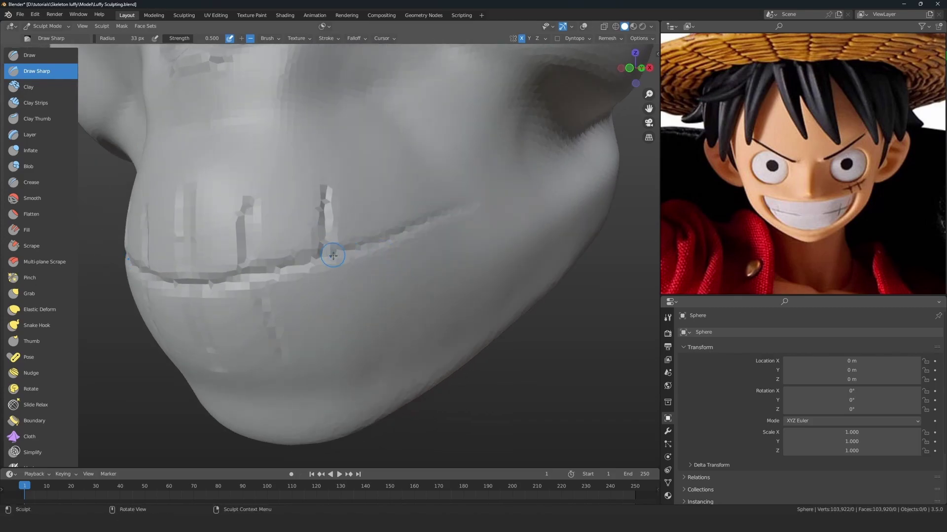
{"action": "left_click_drag", "start_coordinate": [448, 280], "coordinate": [418, 154]}
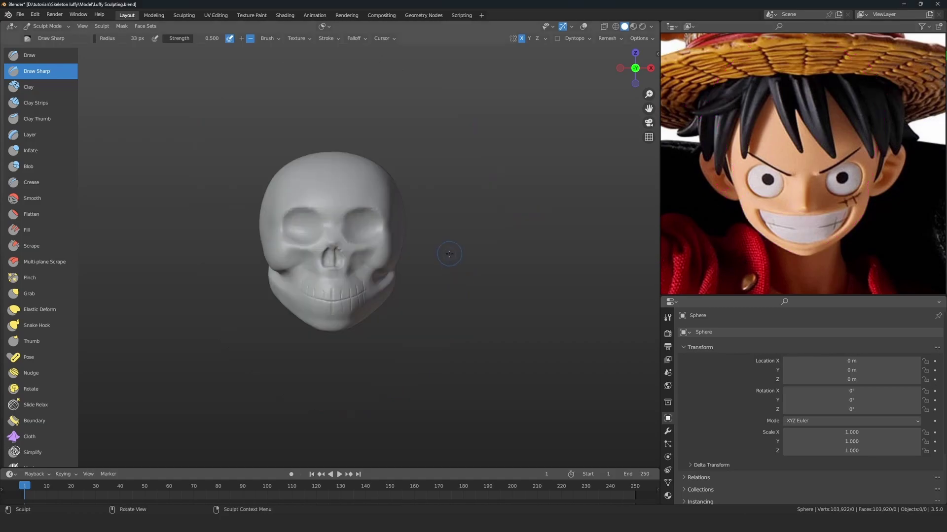
Save the file and push the side of the lower jaw inward with an enlarged Grab brush.
{"action": "key", "text": "g"}
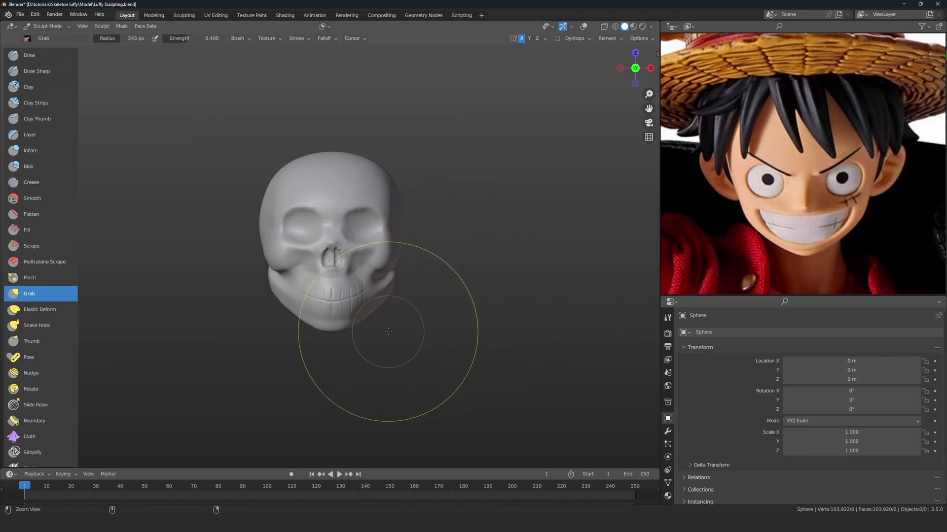
{"action": "scroll", "coordinate": [398, 245], "scroll_direction": "up", "scroll_amount": 3}
{"action": "key", "text": "ctrl+s"}
{"action": "key", "text": "f"}
{"action": "left_click", "coordinate": [452, 291]}
{"action": "left_click_drag", "start_coordinate": [439, 300], "coordinate": [432, 300]}
Resize the Grab brush, using up to 444 px radius, while refining the proportions of the jaw.
{"action": "key", "text": "f"}
{"action": "left_click", "coordinate": [481, 300]}
{"action": "scroll", "coordinate": [447, 305], "scroll_direction": "down", "scroll_amount": 1}
{"action": "key", "text": "f"}
{"action": "left_click", "coordinate": [439, 298]}
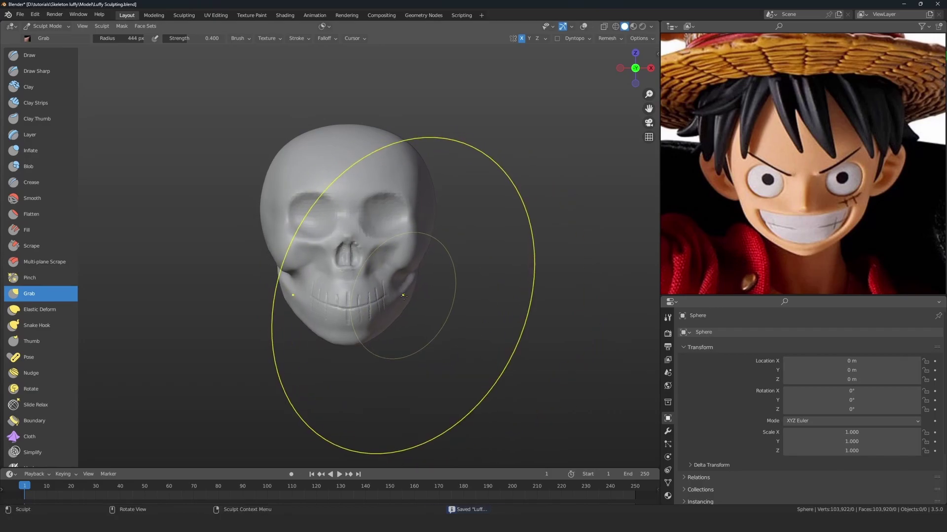
{"action": "scroll", "coordinate": [401, 271], "scroll_direction": "up", "scroll_amount": 1}
{"action": "key", "text": "f"}
{"action": "left_click", "coordinate": [390, 271]}
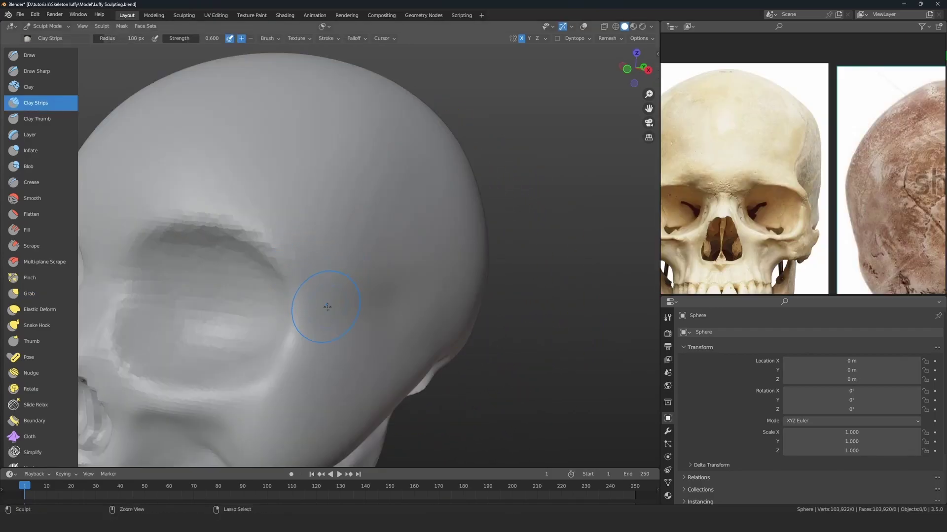
Rough in the temple hollow beside the eye socket with a 73 px Clay Strips brush.
{"action": "left_click_drag", "start_coordinate": [327, 306], "coordinate": [318, 231], "text": "ctrl"}
{"action": "key", "text": "ctrl+z"}
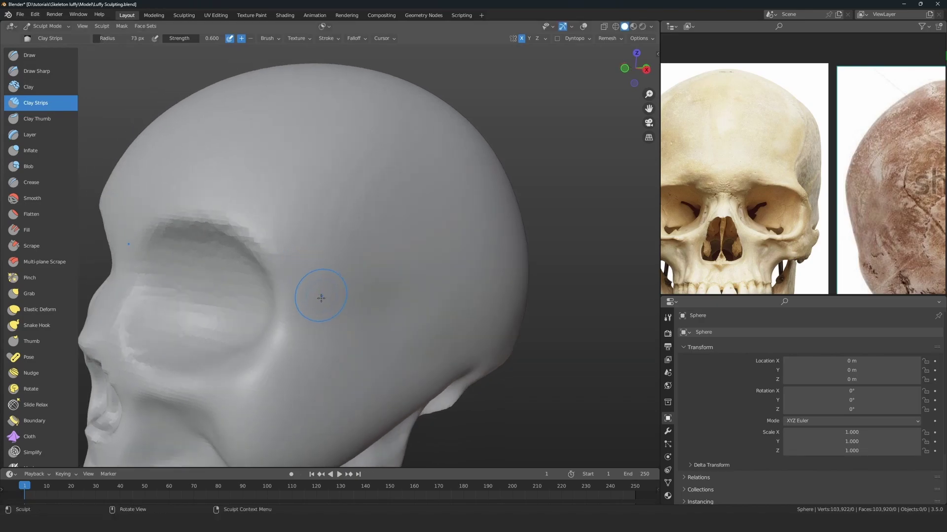
{"action": "mouse_move", "coordinate": [321, 299]}
{"action": "left_mouse_down"}
{"action": "mouse_move", "coordinate": [317, 257]}
{"action": "mouse_move", "coordinate": [338, 193]}
{"action": "left_mouse_up"}
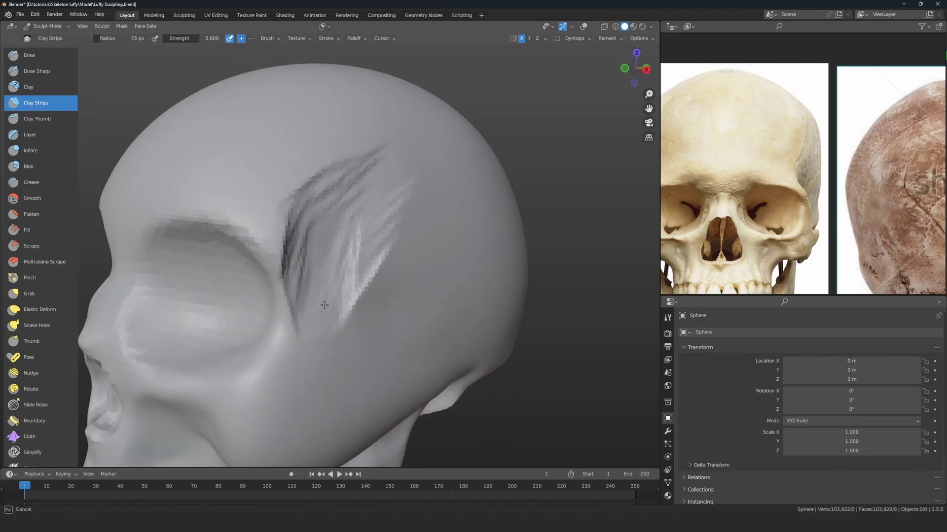
{"action": "left_click_drag", "start_coordinate": [385, 201], "coordinate": [356, 309]}
{"action": "mouse_move", "coordinate": [427, 195]}
{"action": "middle_mouse_down", "text": "ctrl"}
{"action": "mouse_move", "coordinate": [423, 220]}
{"action": "mouse_move", "coordinate": [391, 262]}
{"action": "middle_mouse_up", "text": "ctrl"}
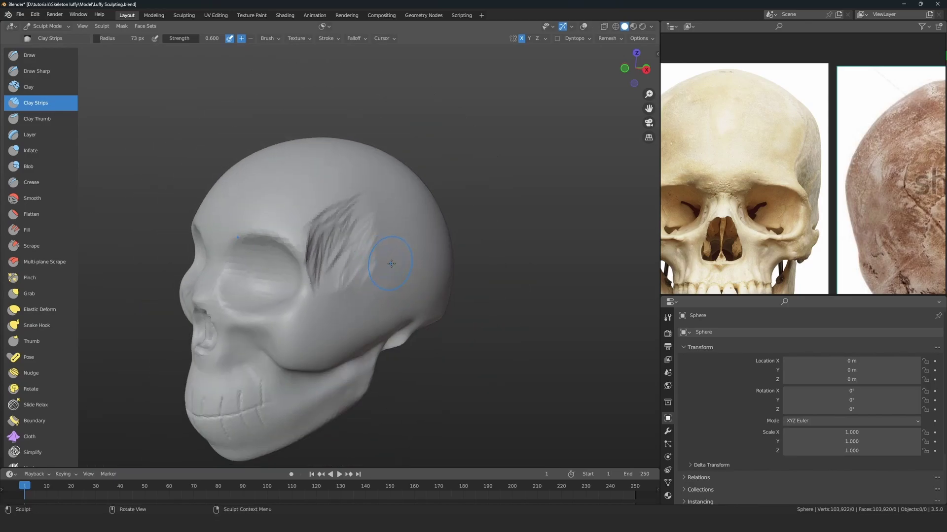
{"action": "key", "text": "KP_1"}
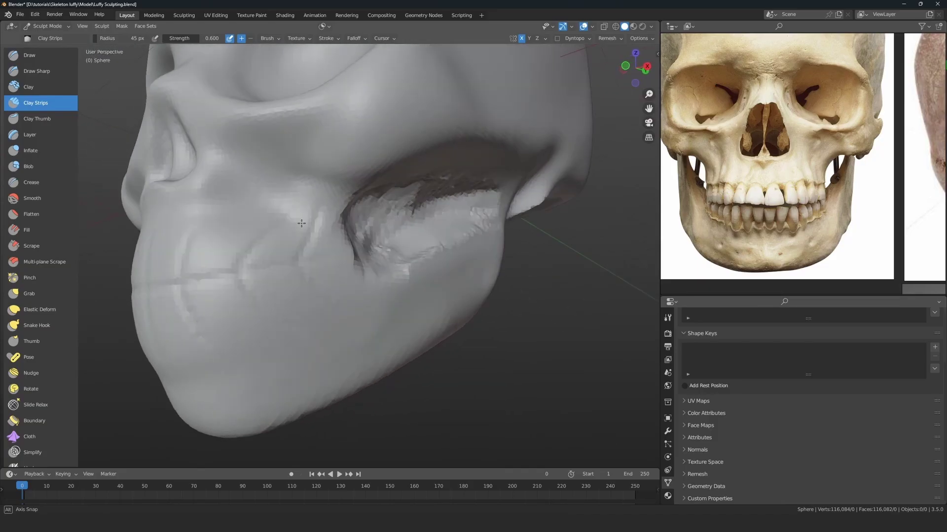
Shape the bone between the cheekbone's lower edge and the upper teeth with Clay Strips, and smooth the strokes.
{"action": "scroll", "coordinate": [370, 226], "scroll_direction": "up", "scroll_amount": 3}
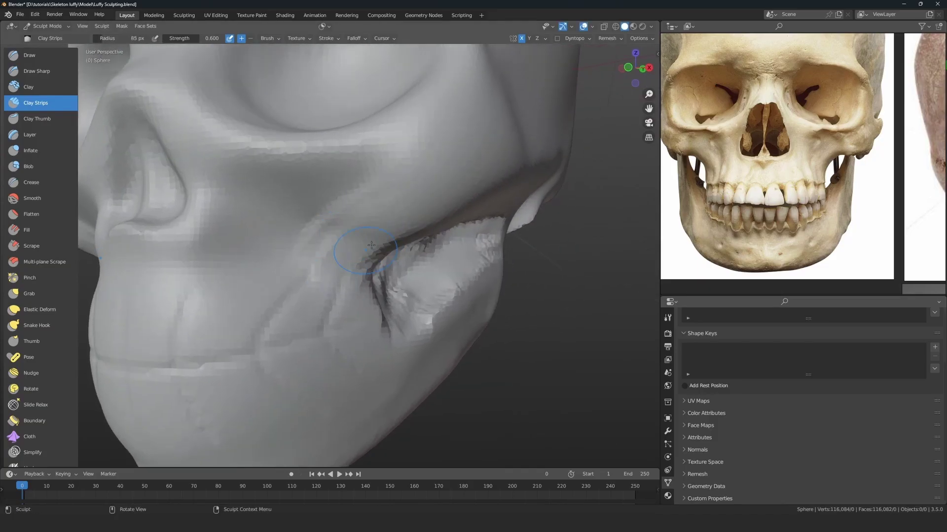
{"action": "middle_click_drag", "start_coordinate": [317, 222], "coordinate": [332, 226]}
{"action": "mouse_move", "coordinate": [332, 226]}
{"action": "left_mouse_down"}
{"action": "mouse_move", "coordinate": [406, 203]}
{"action": "mouse_move", "coordinate": [331, 194]}
{"action": "left_mouse_up"}
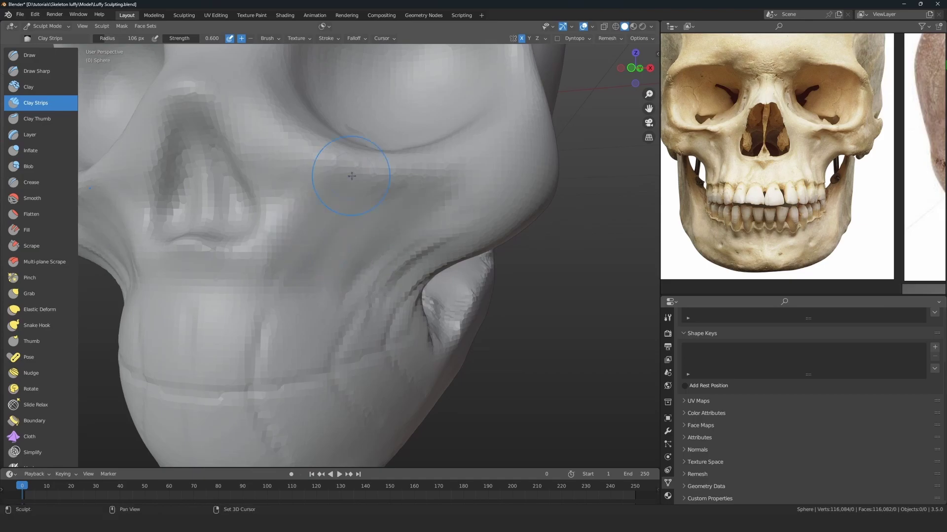
{"action": "left_click", "coordinate": [50, 194]}
{"action": "left_click", "coordinate": [43, 105]}
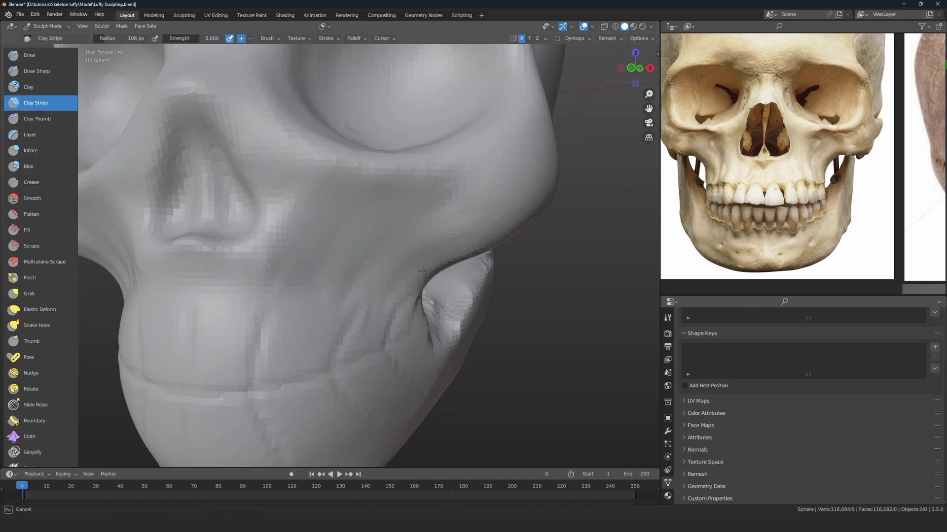
{"action": "middle_click_drag", "start_coordinate": [482, 199], "coordinate": [374, 215], "text": "alt"}
{"action": "scroll", "coordinate": [373, 222], "scroll_direction": "up", "scroll_amount": 4}
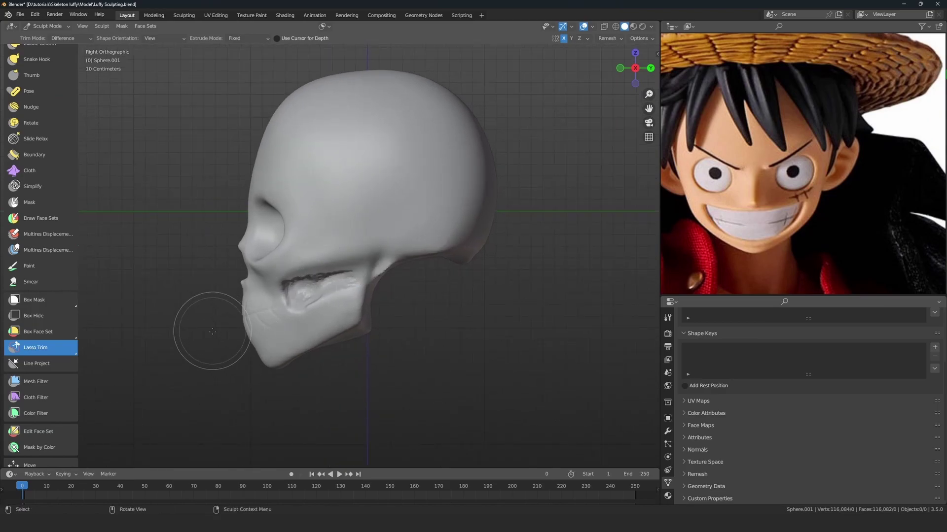
Cut the upper skull off the duplicate head along the mouth line with Lasso Trim, leaving the lower jaw, and save the file.
{"action": "left_click_drag", "start_coordinate": [212, 330], "coordinate": [254, 312]}
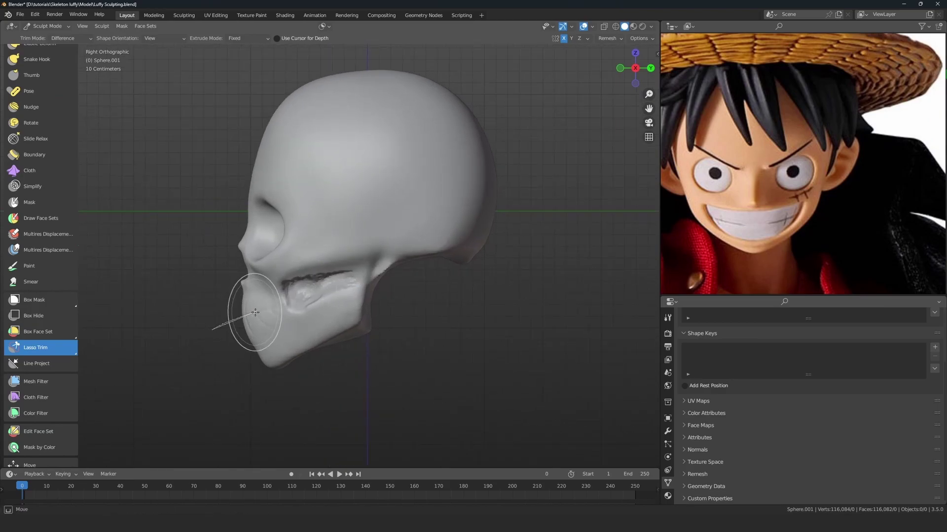
{"action": "mouse_move", "coordinate": [338, 286]}
{"action": "left_mouse_down"}
{"action": "mouse_move", "coordinate": [542, 254]}
{"action": "mouse_move", "coordinate": [290, 84]}
{"action": "mouse_move", "coordinate": [194, 160]}
{"action": "left_mouse_up"}
{"action": "key", "text": "ctrl+s"}
Isolate the trimmed lower jaw, examine its cut surface, and bring the rest of the skull back into view.
{"action": "middle_click_drag", "start_coordinate": [331, 244], "coordinate": [377, 259]}
{"action": "key", "text": "slash"}
{"action": "mouse_move", "coordinate": [315, 237]}
{"action": "middle_mouse_down"}
{"action": "mouse_move", "coordinate": [330, 245]}
{"action": "mouse_move", "coordinate": [329, 222]}
{"action": "middle_mouse_up"}
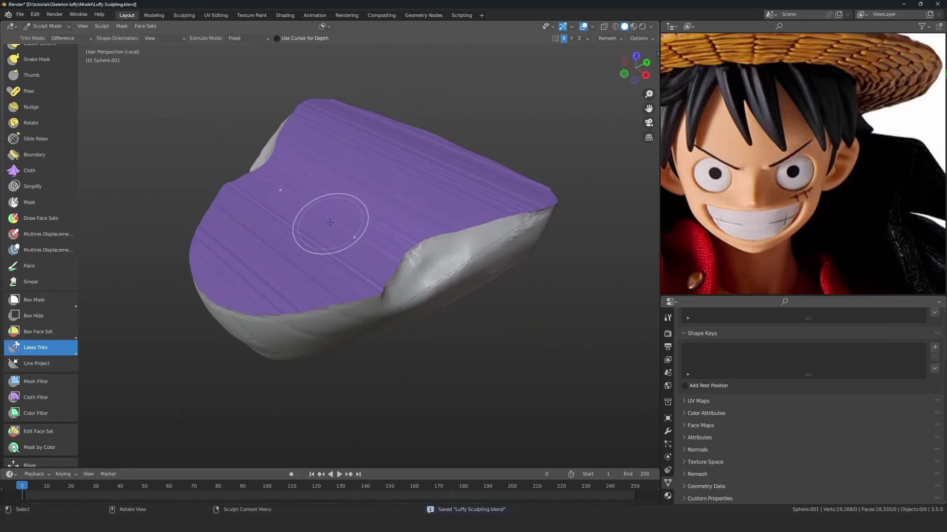
{"action": "key", "text": "KP_Divide"}
{"action": "left_click", "coordinate": [47, 25]}
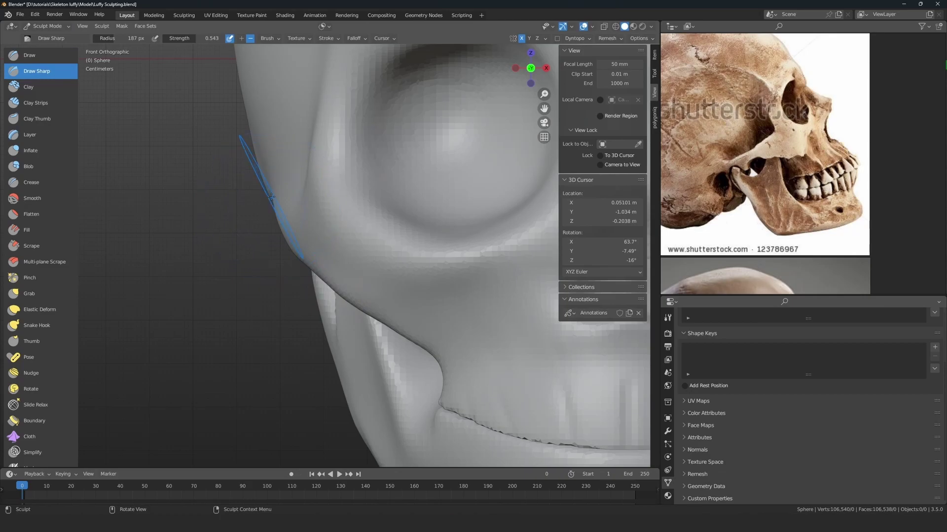
Trace the cheekbone's lower edge with an annotation and an arrow, and delete the annotation.
{"action": "key", "text": "d"}
{"action": "left_click_drag", "start_coordinate": [272, 197], "coordinate": [277, 214]}
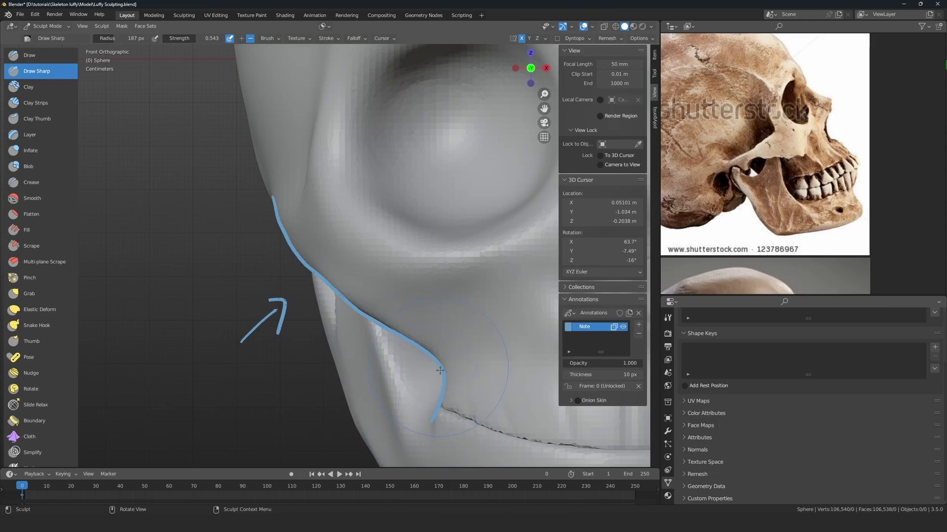
{"action": "left_click", "coordinate": [639, 334]}
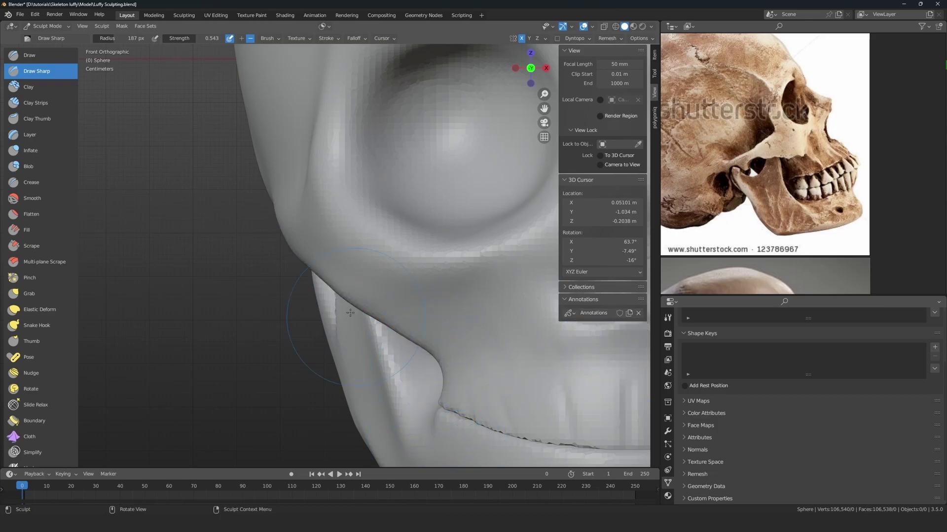
Reshape the cheekbone's outer and lower edge in the front view with the Grab brush, varying its radius between 136 and 230 px.
{"action": "key", "text": "g"}
{"action": "middle_click_drag", "start_coordinate": [313, 296], "coordinate": [307, 275], "text": "ctrl"}
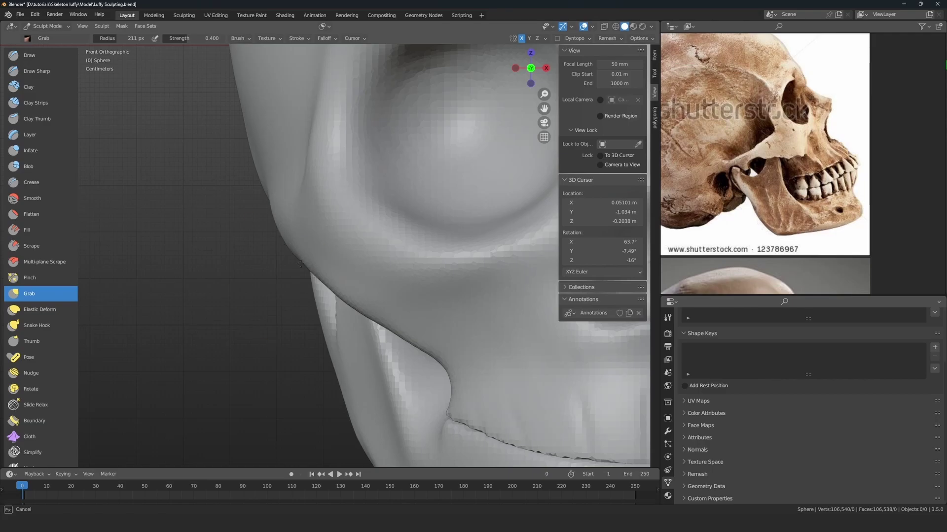
{"action": "key", "text": "f"}
{"action": "left_click", "coordinate": [389, 333]}
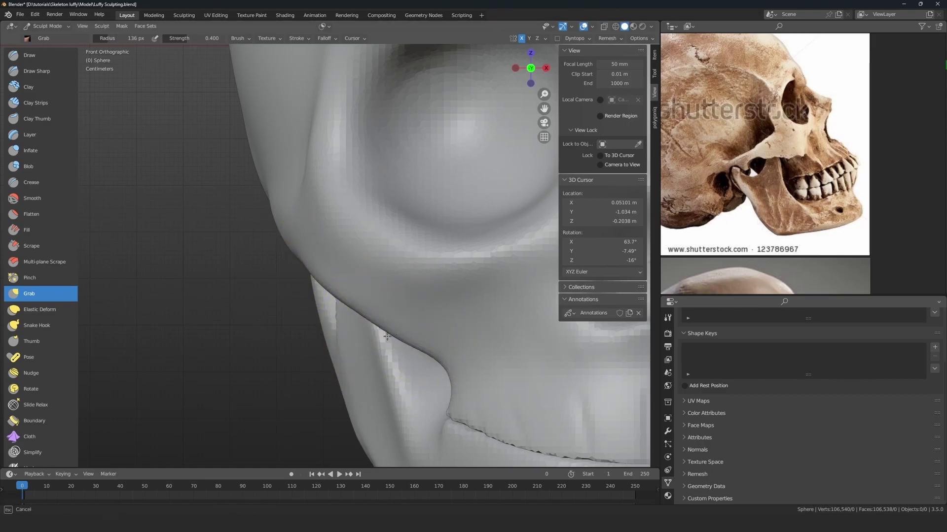
{"action": "mouse_move", "coordinate": [390, 333]}
{"action": "middle_mouse_down"}
{"action": "mouse_move", "coordinate": [266, 194]}
{"action": "mouse_move", "coordinate": [281, 222]}
{"action": "mouse_move", "coordinate": [270, 222]}
{"action": "middle_mouse_up"}
{"action": "key", "text": "f"}
{"action": "left_click", "coordinate": [291, 222]}
{"action": "left_click_drag", "start_coordinate": [291, 222], "coordinate": [328, 258]}
{"action": "key", "text": "KP_1"}
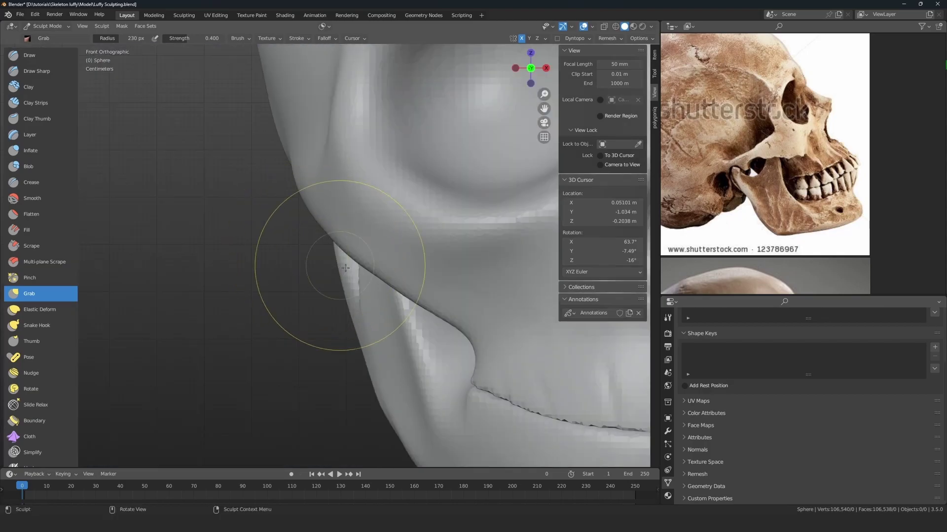
{"action": "middle_click_drag", "start_coordinate": [328, 258], "coordinate": [277, 254], "text": "shift"}
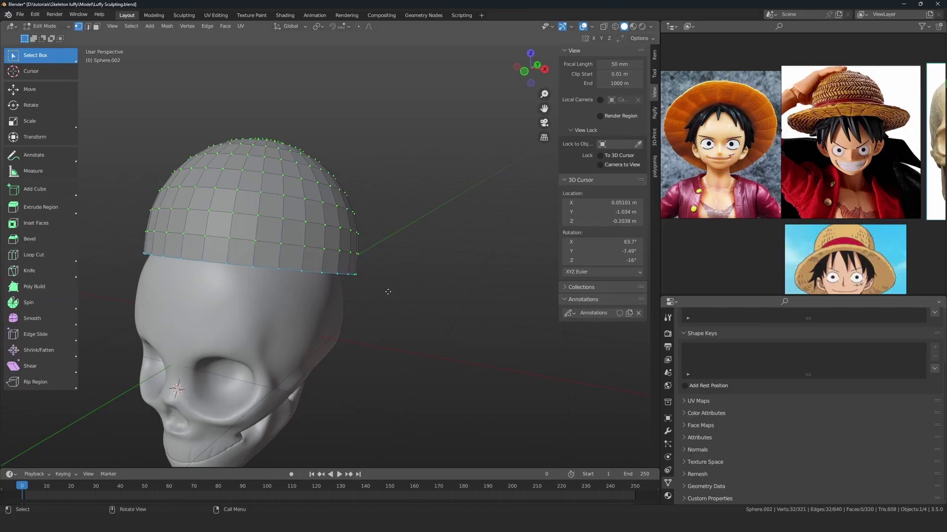
Scale the open bottom edge loop of the hat's half sphere above the skull.
{"action": "key", "text": "s"}
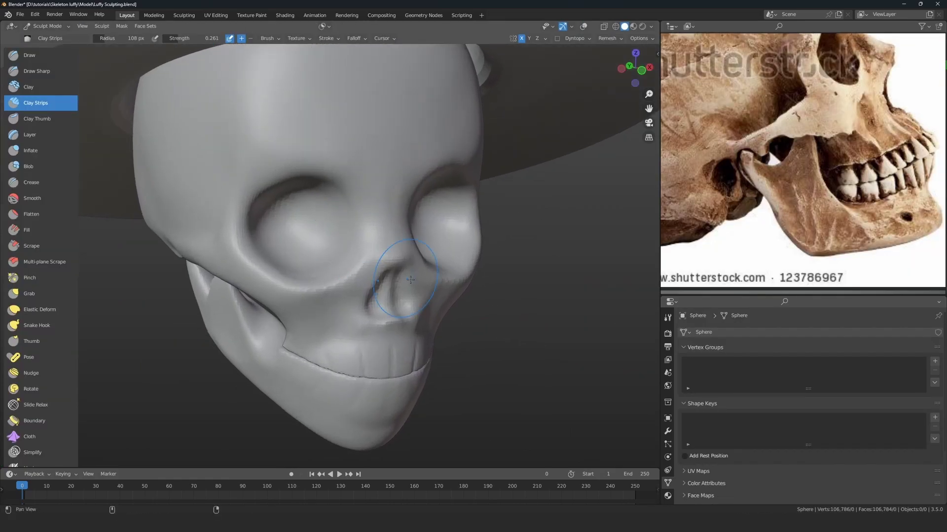
Examine the skull's nose, teeth grooves and lower jaw from several angles.
{"action": "scroll", "coordinate": [317, 311], "scroll_direction": "up", "scroll_amount": 5}
{"action": "scroll", "coordinate": [505, 248], "scroll_direction": "down", "scroll_amount": 6}
{"action": "mouse_move", "coordinate": [236, 256]}
{"action": "middle_mouse_down"}
{"action": "mouse_move", "coordinate": [334, 294]}
{"action": "mouse_move", "coordinate": [303, 307]}
{"action": "middle_mouse_up"}
{"action": "scroll", "coordinate": [334, 294], "scroll_direction": "up", "scroll_amount": 7}
{"action": "mouse_move", "coordinate": [361, 308]}
{"action": "middle_mouse_down", "text": "shift"}
{"action": "mouse_move", "coordinate": [356, 270]}
{"action": "mouse_move", "coordinate": [439, 259]}
{"action": "mouse_move", "coordinate": [443, 247]}
{"action": "middle_mouse_up", "text": "shift"}
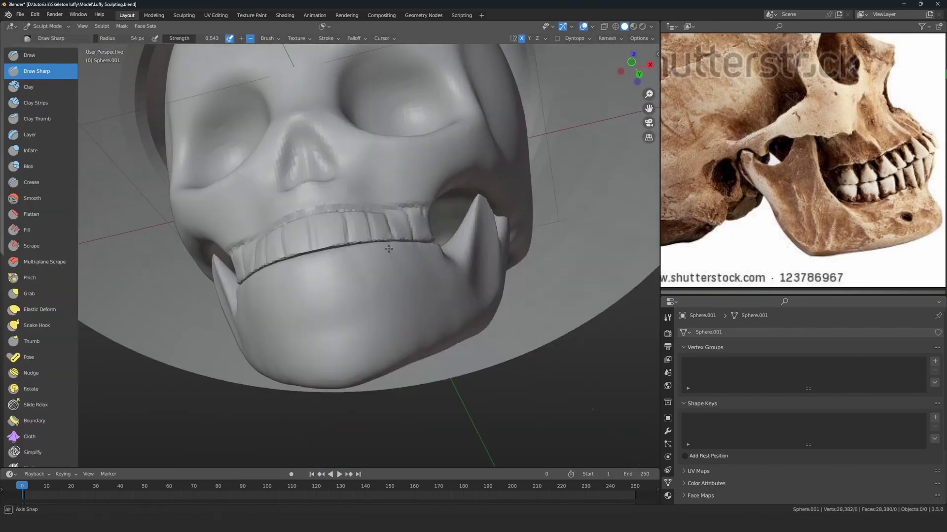
{"action": "mouse_move", "coordinate": [340, 276]}
{"action": "middle_mouse_down"}
{"action": "mouse_move", "coordinate": [429, 274]}
{"action": "mouse_move", "coordinate": [391, 301]}
{"action": "middle_mouse_up"}
{"action": "middle_click_drag", "start_coordinate": [236, 306], "coordinate": [307, 241]}
{"action": "scroll", "coordinate": [476, 258], "scroll_direction": "down", "scroll_amount": 5}
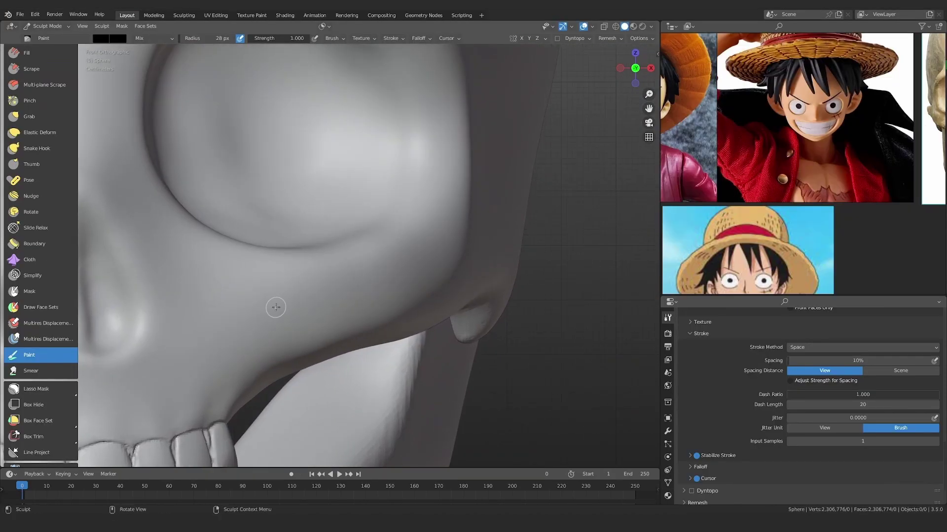
Paint Luffy's stitched scar in black on the cheek below the eye socket with the 28 px Paint brush.
{"action": "middle_click_drag", "start_coordinate": [362, 257], "coordinate": [360, 217], "text": "shift"}
{"action": "middle_click_drag", "start_coordinate": [360, 216], "coordinate": [360, 178], "text": "ctrl"}
{"action": "left_click_drag", "start_coordinate": [276, 248], "coordinate": [279, 294]}
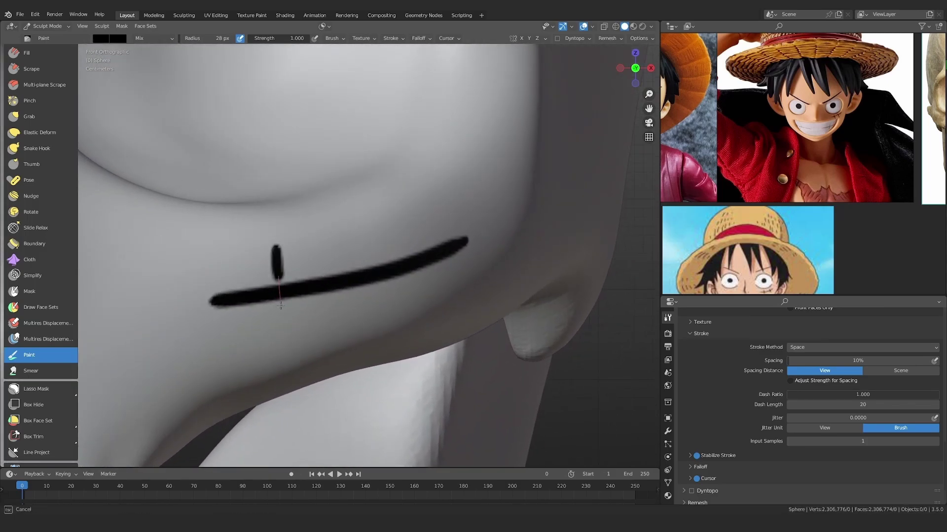
Paint both nostril cavities black with a symmetrical 37 px Paint brush.
{"action": "scroll", "coordinate": [412, 344], "scroll_direction": "down", "scroll_amount": 5}
{"action": "scroll", "coordinate": [345, 276], "scroll_direction": "up", "scroll_amount": 3}
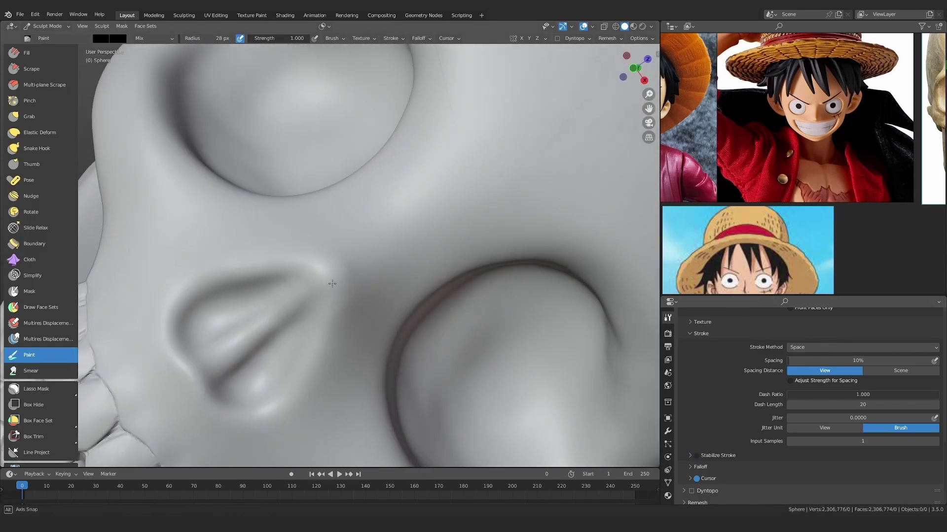
{"action": "left_click_drag", "start_coordinate": [378, 219], "coordinate": [221, 355]}
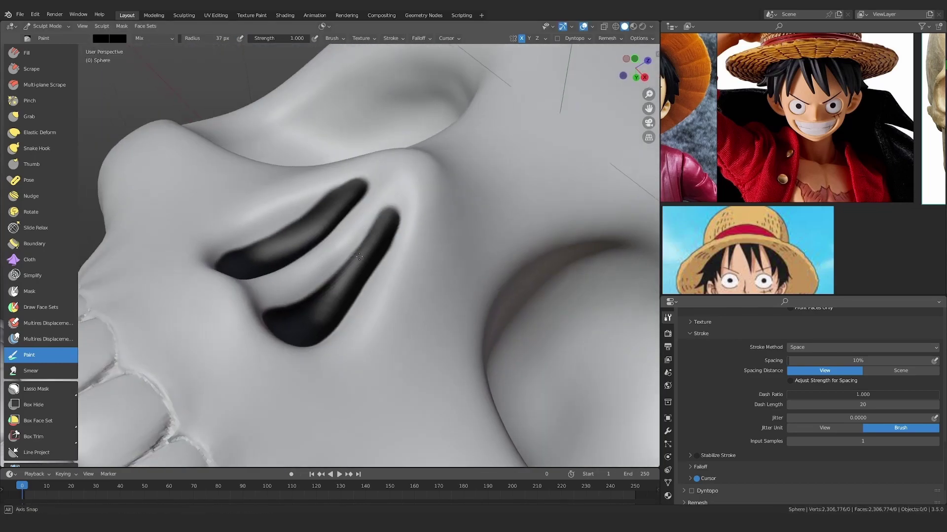
{"action": "left_click_drag", "start_coordinate": [345, 295], "coordinate": [288, 355]}
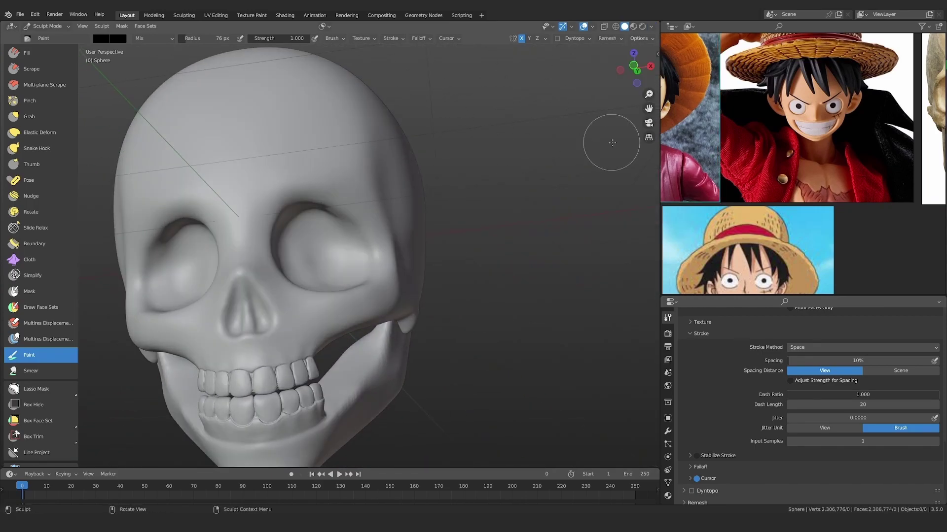
Adjust the viewport shading to show the painted colours, and paint the insides of both eye sockets black.
{"action": "left_click", "coordinate": [652, 27]}
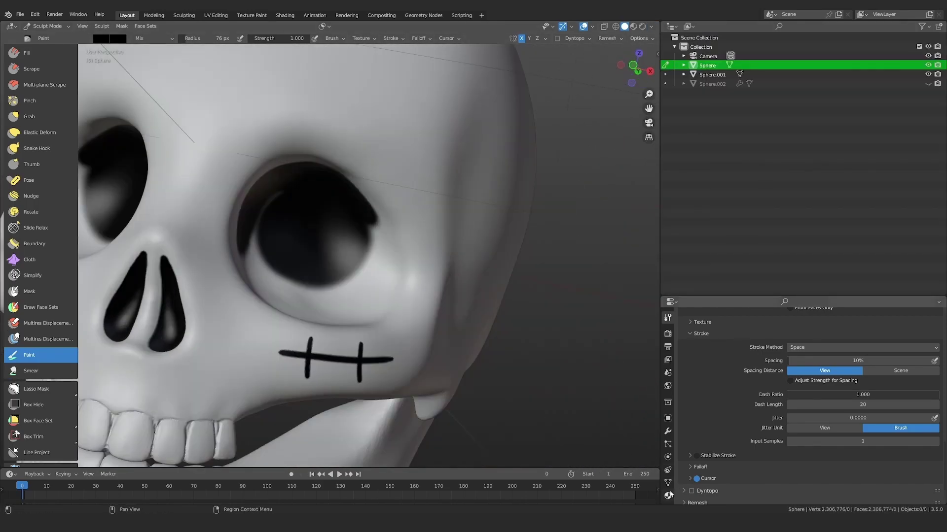
{"action": "left_click", "coordinate": [668, 483]}
{"action": "mouse_move", "coordinate": [414, 246]}
{"action": "middle_mouse_down"}
{"action": "mouse_move", "coordinate": [220, 245]}
{"action": "mouse_move", "coordinate": [353, 203]}
{"action": "middle_mouse_up"}
{"action": "left_click_drag", "start_coordinate": [353, 203], "coordinate": [328, 268]}
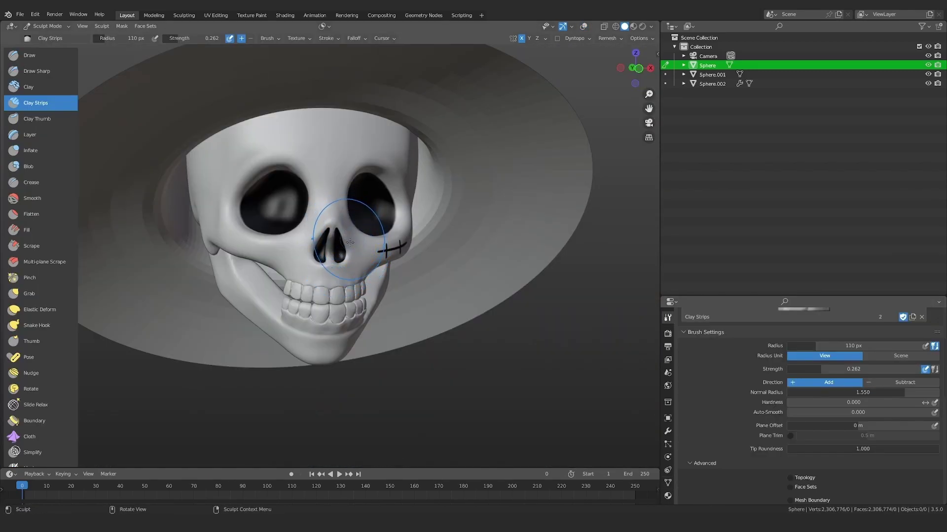
Apply the object transform of the egg-shaped ribcage form below the neck.
{"action": "middle_click_drag", "start_coordinate": [356, 255], "coordinate": [380, 247], "text": "ctrl"}
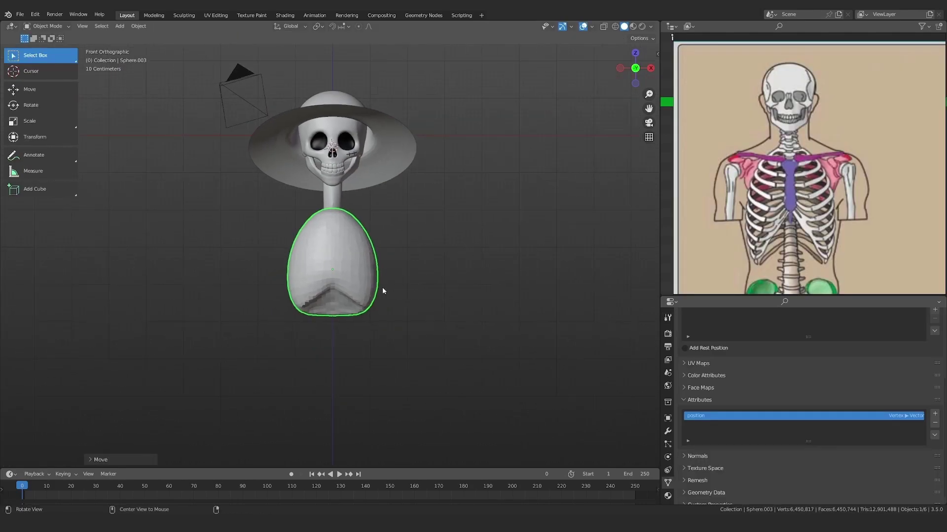
{"action": "middle_click_drag", "start_coordinate": [383, 287], "coordinate": [484, 296]}
{"action": "scroll", "coordinate": [443, 276], "scroll_direction": "up", "scroll_amount": 4}
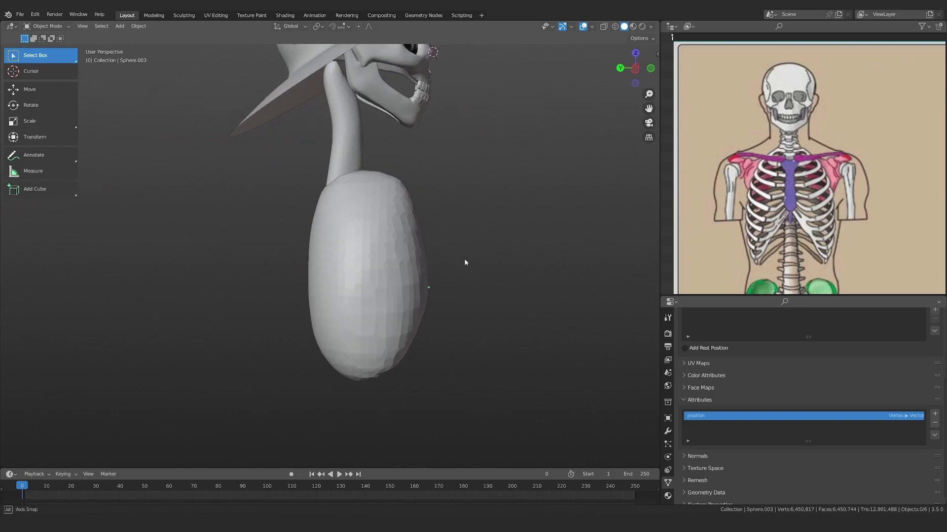
{"action": "mouse_move", "coordinate": [398, 261]}
{"action": "middle_mouse_down"}
{"action": "mouse_move", "coordinate": [355, 214]}
{"action": "mouse_move", "coordinate": [365, 307]}
{"action": "mouse_move", "coordinate": [436, 321]}
{"action": "middle_mouse_up"}
{"action": "key", "text": "ctrl+a"}
{"action": "left_click", "coordinate": [405, 259]}
{"action": "left_click", "coordinate": [355, 215]}
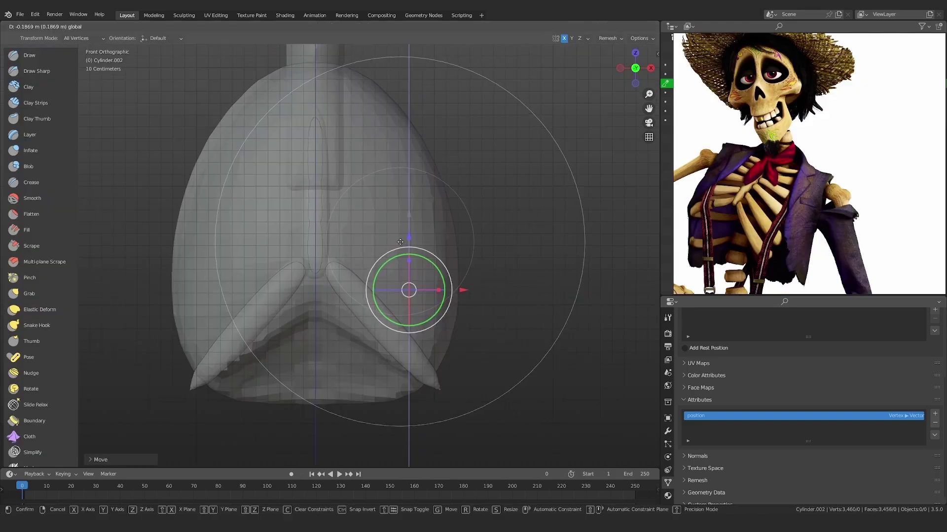
Position the mirrored rib piece on the ribcage form by moving it vertically in the front view.
{"action": "left_click_drag", "start_coordinate": [400, 242], "coordinate": [400, 244]}
{"action": "left_click_drag", "start_coordinate": [442, 278], "coordinate": [431, 259]}
{"action": "left_click_drag", "start_coordinate": [408, 237], "coordinate": [408, 231]}
{"action": "middle_click_drag", "start_coordinate": [407, 230], "coordinate": [316, 266]}
Bend the rib around the ribcage form with the Grab and Snake Hook brushes, using X-ray to see through the form.
{"action": "left_click", "coordinate": [30, 293]}
{"action": "mouse_move", "coordinate": [398, 321]}
{"action": "middle_mouse_down"}
{"action": "mouse_move", "coordinate": [397, 374]}
{"action": "mouse_move", "coordinate": [394, 336]}
{"action": "mouse_move", "coordinate": [378, 373]}
{"action": "middle_mouse_up"}
{"action": "key", "text": "alt+z"}
{"action": "key", "text": "k"}
{"action": "mouse_move", "coordinate": [378, 373]}
{"action": "left_mouse_down"}
{"action": "mouse_move", "coordinate": [481, 332]}
{"action": "mouse_move", "coordinate": [478, 252]}
{"action": "left_mouse_up"}
{"action": "key", "text": "alt+z"}
{"action": "mouse_move", "coordinate": [478, 253]}
{"action": "middle_mouse_down"}
{"action": "mouse_move", "coordinate": [454, 296]}
{"action": "mouse_move", "coordinate": [222, 296]}
{"action": "middle_mouse_up"}
{"action": "key", "text": "g"}
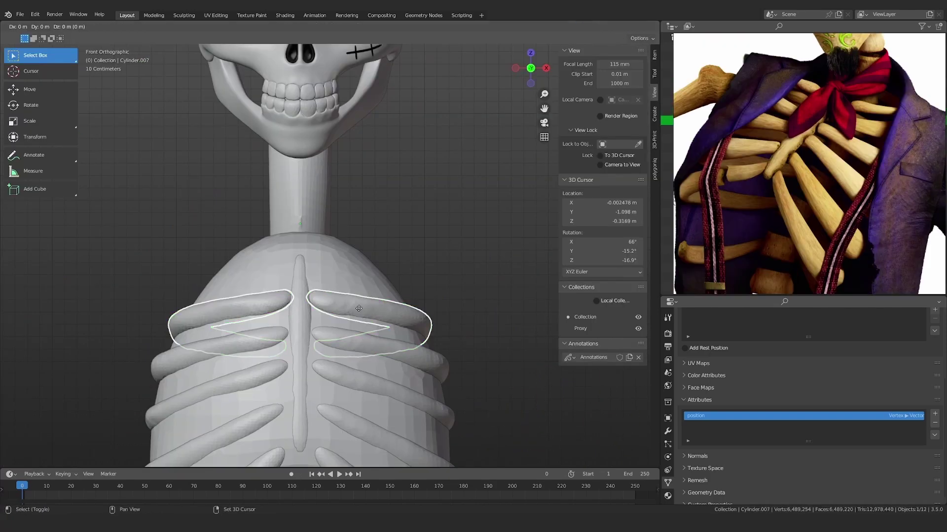
Move the duplicated top rib pair up along the Z axis toward the neck.
{"action": "key", "text": "g"}
{"action": "key", "text": "z"}
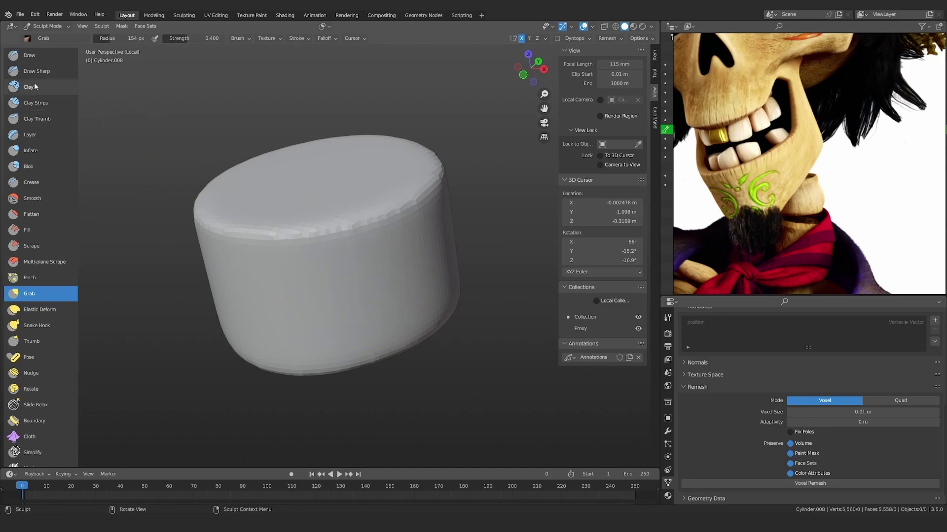
Set up a resized Clay Strips brush for sculpting the isolated vertebra cylinder.
{"action": "left_click", "coordinate": [36, 103]}
{"action": "scroll", "coordinate": [397, 299], "scroll_direction": "up", "scroll_amount": 1}
{"action": "middle_click_drag", "start_coordinate": [397, 298], "coordinate": [398, 294]}
{"action": "key", "text": "f"}
{"action": "left_click", "coordinate": [393, 296]}
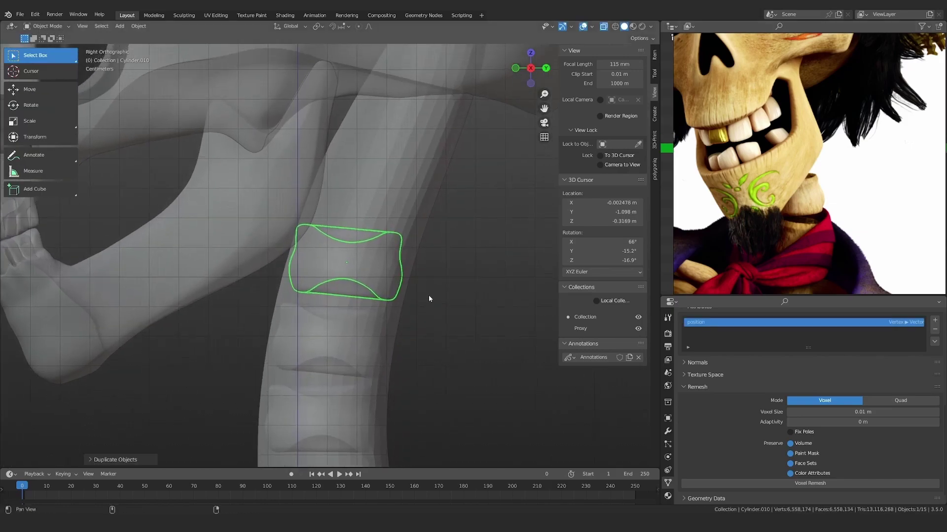
Rotate the duplicated neck vertebra to follow the neck's curve, and scale the topmost vertebra to about 0.95.
{"action": "key", "text": "r"}
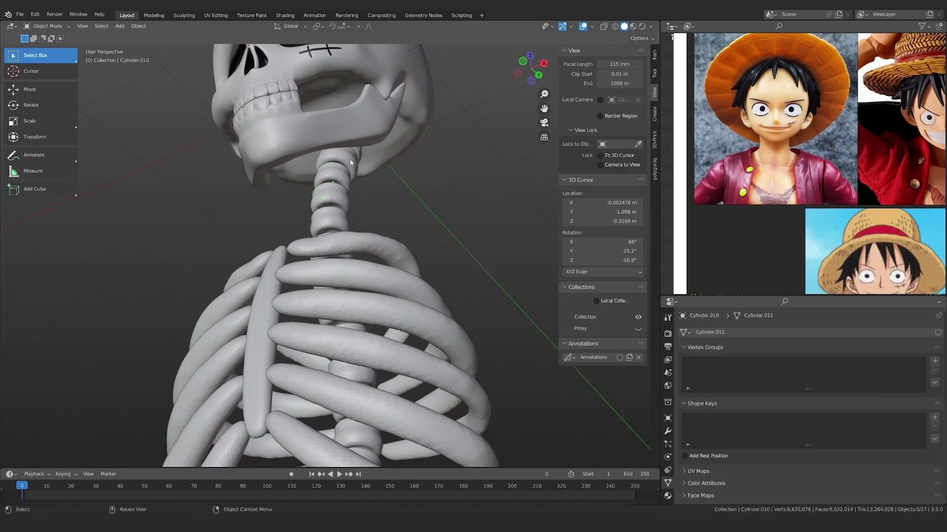
{"action": "left_click", "coordinate": [350, 162]}
{"action": "key", "text": "s"}
{"action": "left_click", "coordinate": [367, 168]}
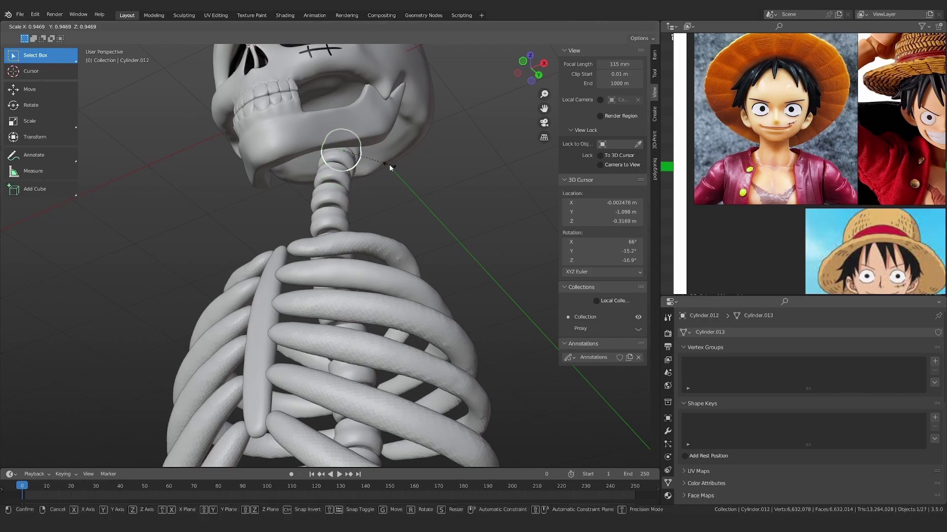
{"action": "left_click_drag", "start_coordinate": [384, 219], "coordinate": [296, 284]}
{"action": "mouse_move", "coordinate": [365, 185]}
{"action": "left_mouse_down"}
{"action": "mouse_move", "coordinate": [288, 262]}
{"action": "mouse_move", "coordinate": [313, 236]}
{"action": "left_mouse_up"}
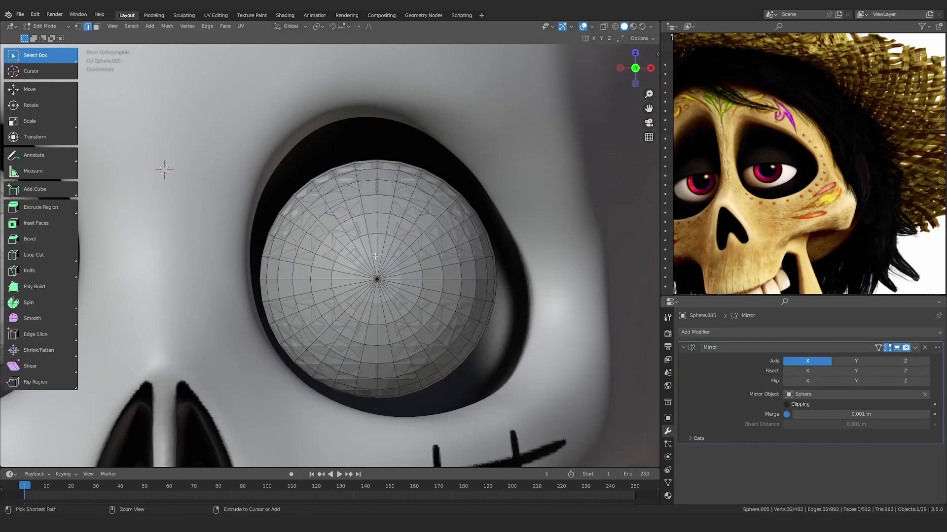
Grow the selection outward from the front pole of the eye-covering sphere and delete the selected faces to open its front.
{"action": "key", "text": "ctrl+KP_Add"}
{"action": "key", "text": "ctrl+KP_Add"}
{"action": "key", "text": "ctrl+KP_Add"}
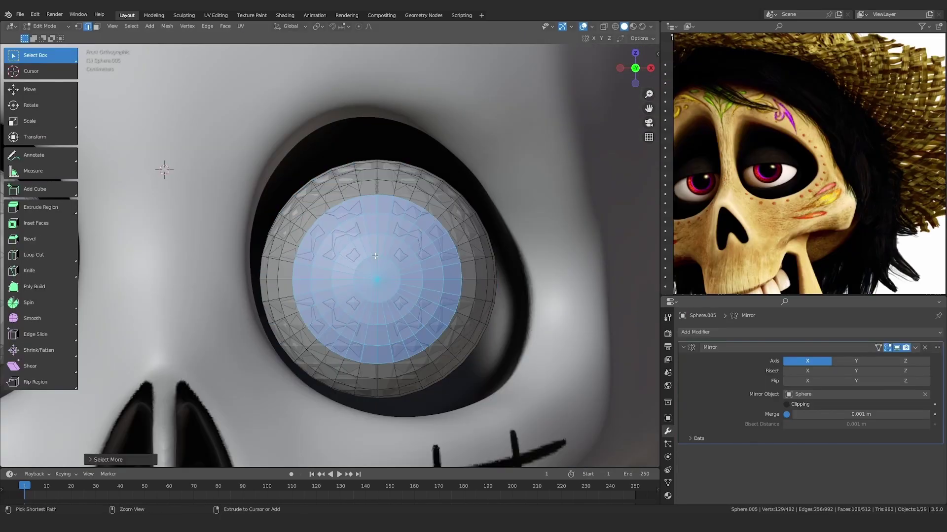
{"action": "key", "text": "x"}
{"action": "left_click", "coordinate": [374, 256]}
{"action": "key", "text": "Tab"}
Scale the whole mesh of the opened shell around the eyeball.
{"action": "scroll", "coordinate": [374, 244], "scroll_direction": "down", "scroll_amount": 4}
{"action": "middle_click_drag", "start_coordinate": [374, 245], "coordinate": [389, 263]}
{"action": "key", "text": "Tab"}
{"action": "scroll", "coordinate": [391, 266], "scroll_direction": "up", "scroll_amount": 1}
{"action": "key", "text": "a"}
{"action": "key", "text": "s"}
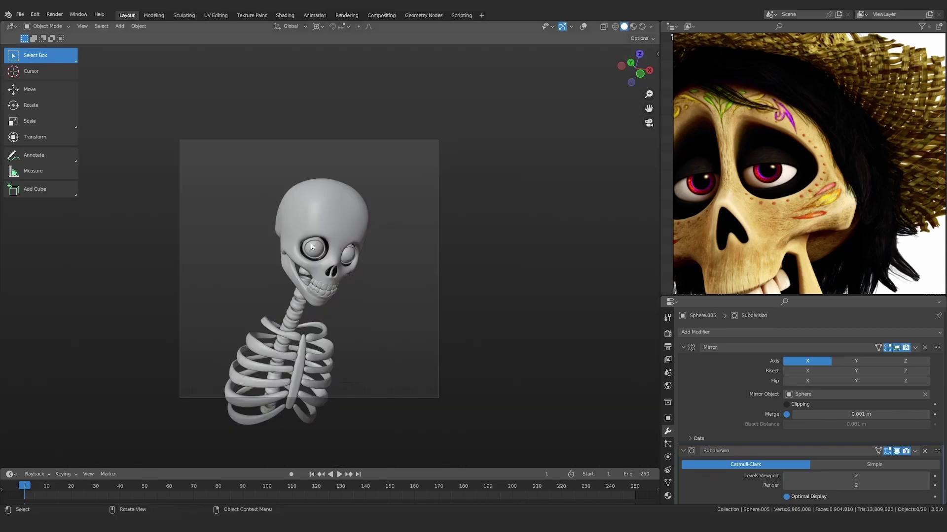
{"action": "scroll", "coordinate": [309, 221], "scroll_direction": "up", "scroll_amount": 4}
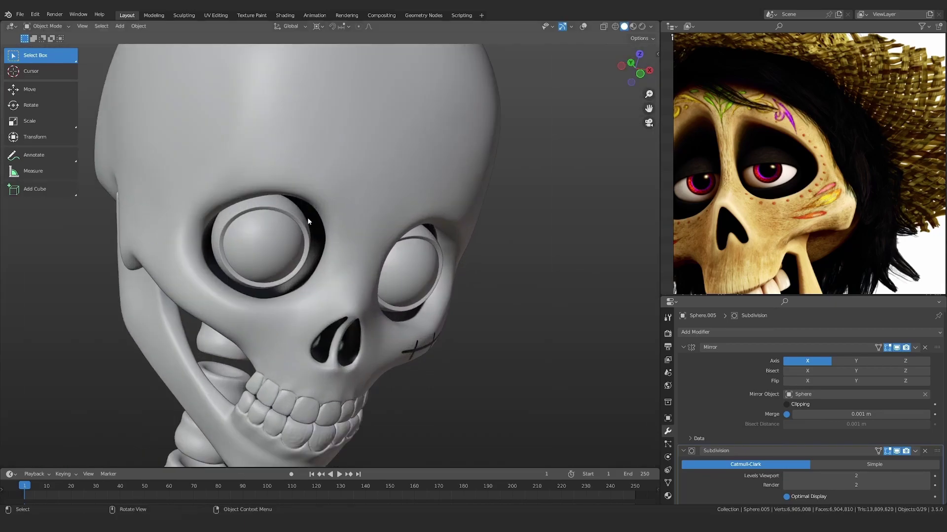
{"action": "scroll", "coordinate": [304, 231], "scroll_direction": "down", "scroll_amount": 5}
{"action": "middle_click_drag", "start_coordinate": [340, 245], "coordinate": [278, 199]}
{"action": "key", "text": "KP_1"}
{"action": "scroll", "coordinate": [370, 237], "scroll_direction": "down", "scroll_amount": 5}
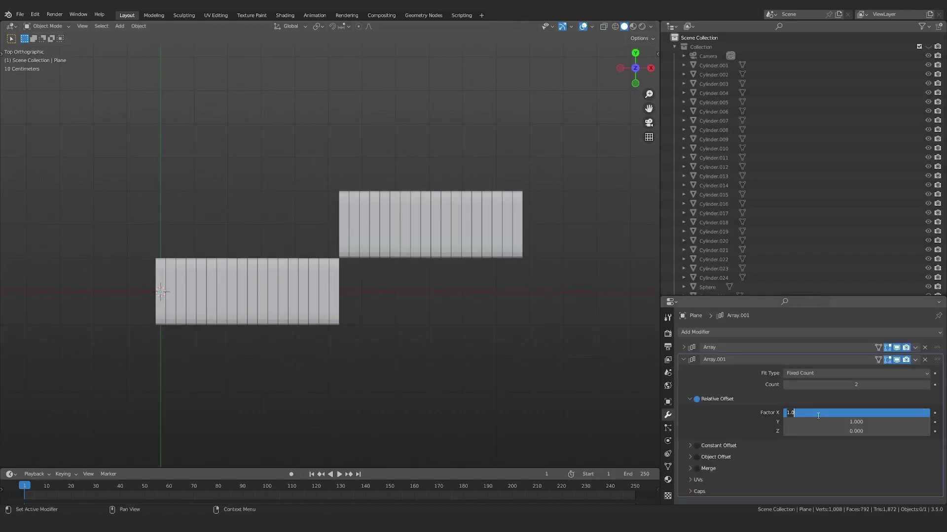
Set the second array's relative offset X factor to 0, and scale the curved straw strips along X around the hat brim.
{"action": "key", "text": "Return"}
{"action": "scroll", "coordinate": [334, 298], "scroll_direction": "down", "scroll_amount": 2}
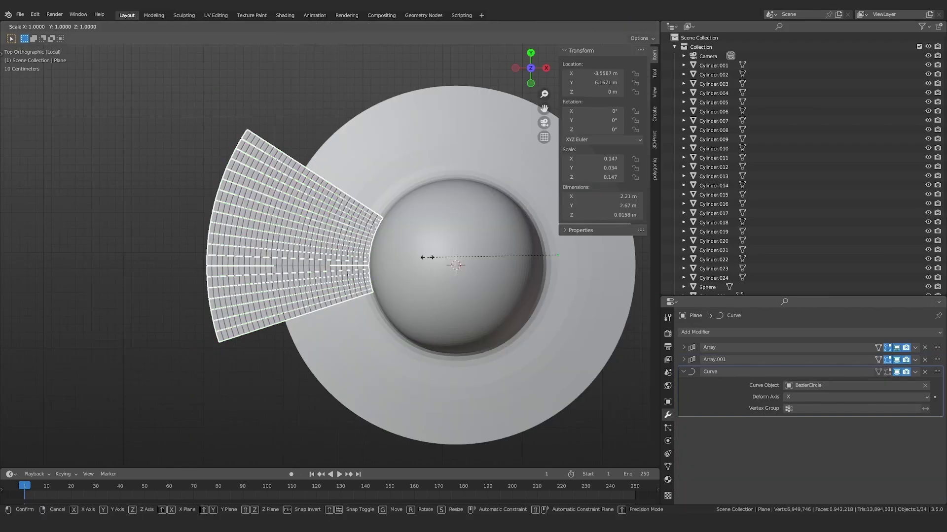
{"action": "key", "text": "s"}
{"action": "key", "text": "x"}
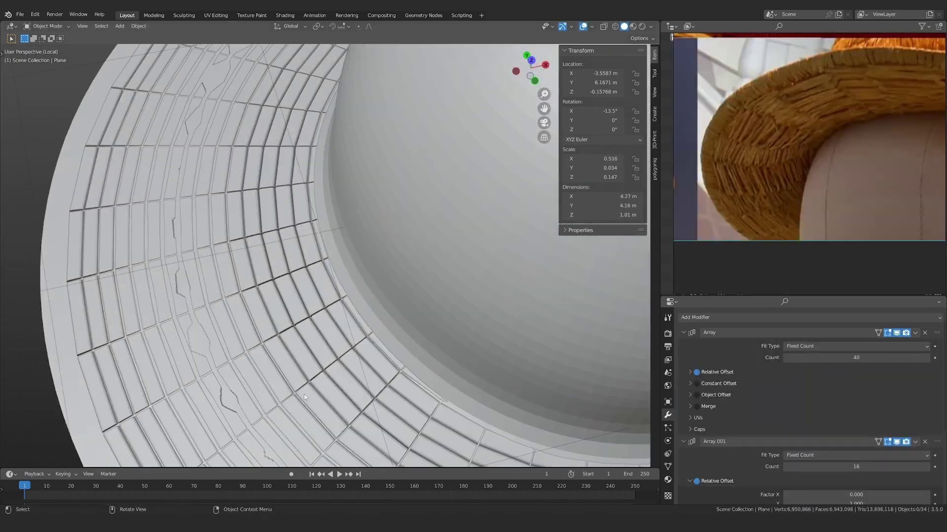
{"action": "middle_click_drag", "start_coordinate": [375, 262], "coordinate": [358, 274]}
{"action": "middle_click_drag", "start_coordinate": [331, 333], "coordinate": [272, 314]}
{"action": "scroll", "coordinate": [272, 314], "scroll_direction": "up", "scroll_amount": 3}
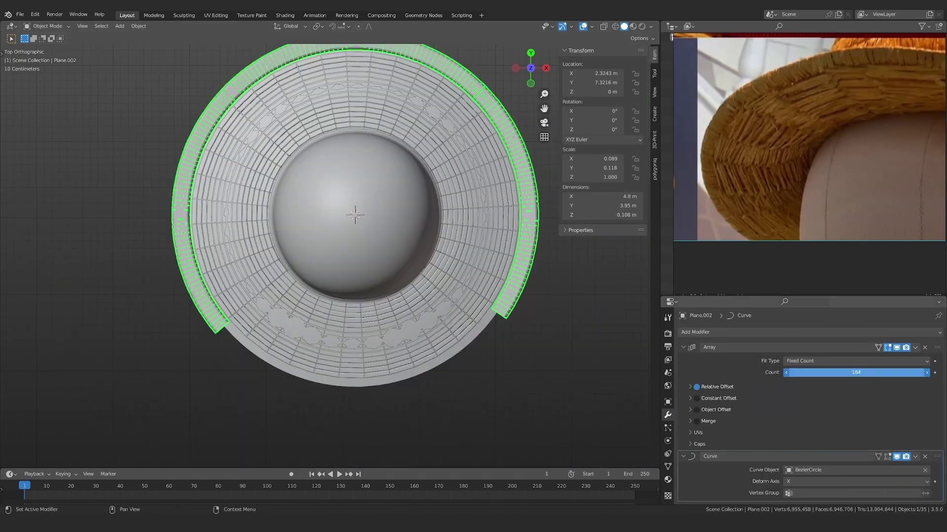
Set the array count of the strip along the brim's outer edge to 230 so it wraps around the hat.
{"action": "left_click_drag", "start_coordinate": [855, 372], "coordinate": [878, 373]}
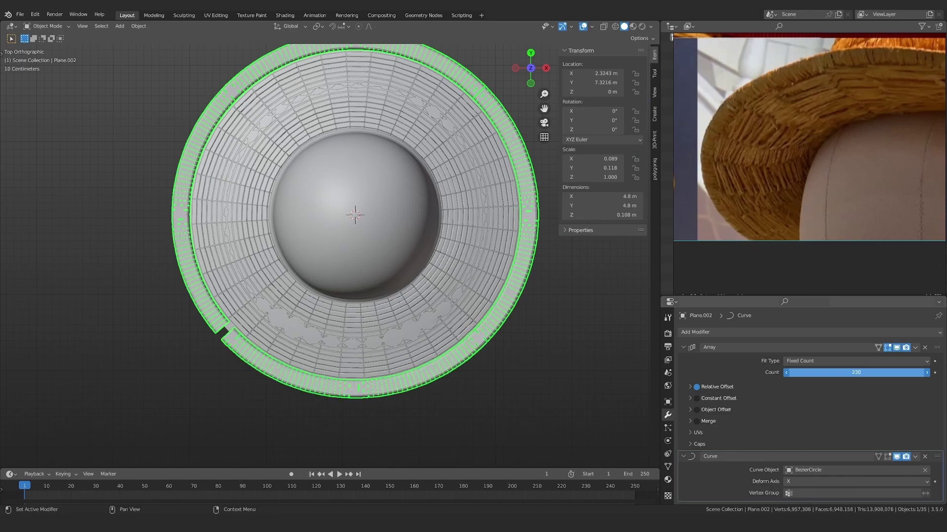
{"action": "scroll", "coordinate": [46, 337], "scroll_direction": "up", "scroll_amount": 6}
{"action": "left_click_drag", "start_coordinate": [251, 326], "coordinate": [161, 374]}
{"action": "middle_click", "coordinate": [189, 403], "text": "alt"}
{"action": "left_click", "coordinate": [188, 338]}
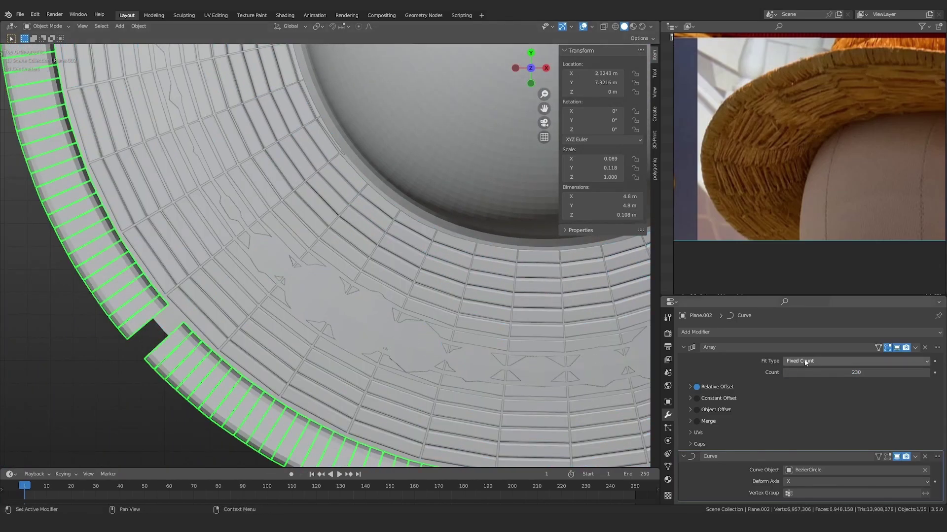
Move the upper row of straw strips on the hat crown about 0.008 m along negative Y.
{"action": "key", "text": "g"}
{"action": "key", "text": "y"}
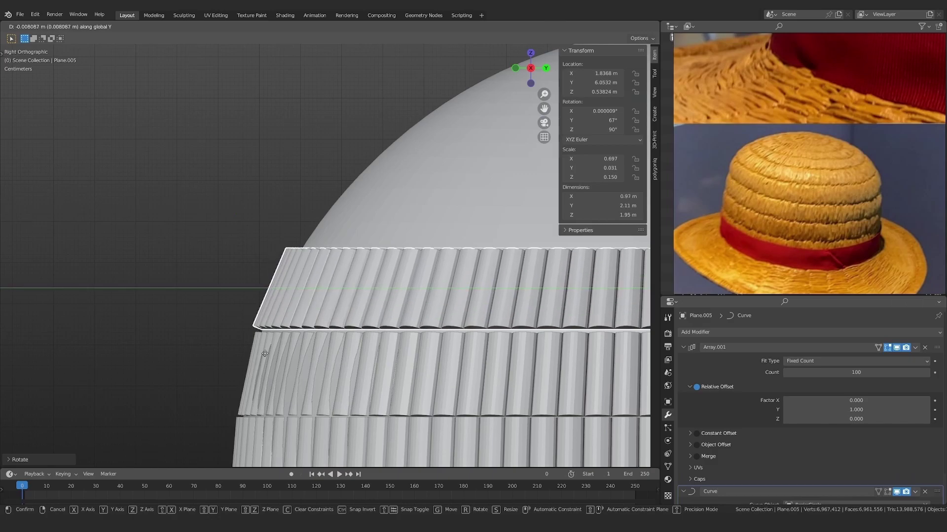
{"action": "left_click", "coordinate": [265, 354]}
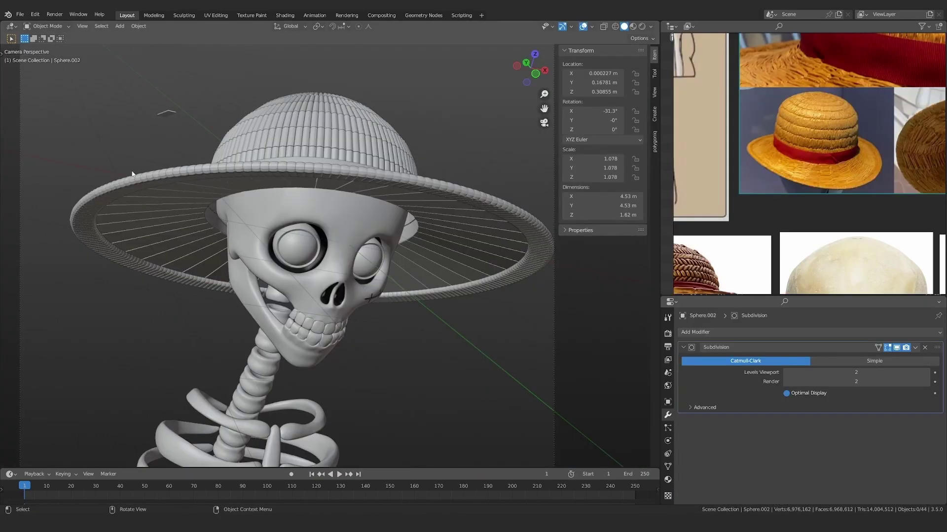
{"action": "scroll", "coordinate": [221, 192], "scroll_direction": "up", "scroll_amount": 3}
{"action": "middle_click_drag", "start_coordinate": [222, 192], "coordinate": [286, 242], "text": "ctrl"}
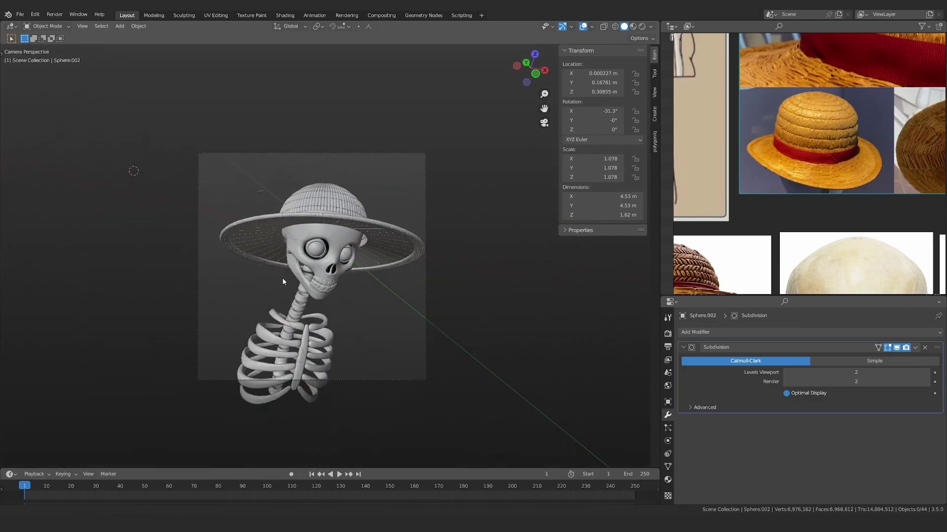
{"action": "scroll", "coordinate": [286, 242], "scroll_direction": "up", "scroll_amount": 1}
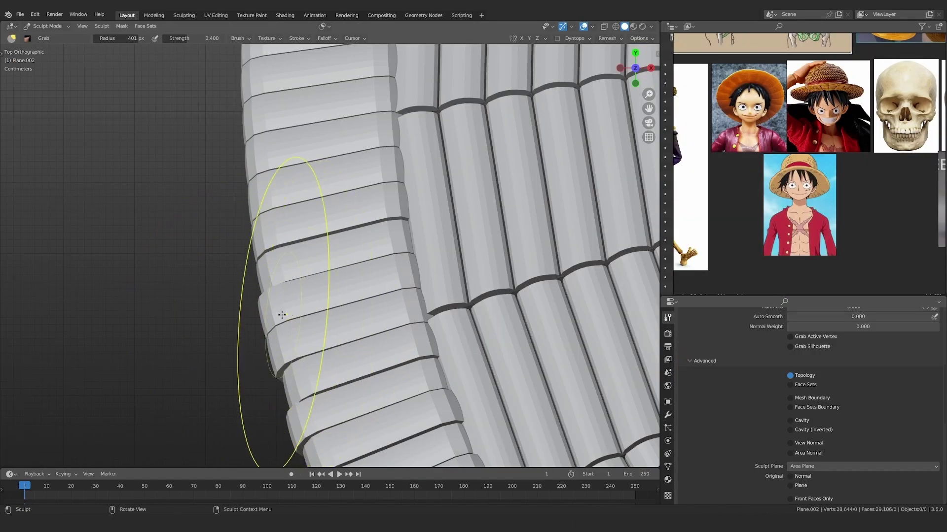
Displace the straw ends along the brim's outer edge irregularly with the Grab brush, reducing the brush size for finer adjustments.
{"action": "mouse_move", "coordinate": [274, 308]}
{"action": "left_mouse_down"}
{"action": "mouse_move", "coordinate": [222, 325]}
{"action": "mouse_move", "coordinate": [240, 333]}
{"action": "left_mouse_up"}
{"action": "key", "text": "bracketleft"}
{"action": "key", "text": "bracketleft"}
{"action": "left_click_drag", "start_coordinate": [300, 355], "coordinate": [284, 400]}
{"action": "middle_click_drag", "start_coordinate": [310, 401], "coordinate": [311, 338], "text": "shift"}
{"action": "left_click_drag", "start_coordinate": [306, 365], "coordinate": [318, 349]}
{"action": "mouse_move", "coordinate": [320, 392]}
{"action": "left_mouse_down"}
{"action": "mouse_move", "coordinate": [305, 377]}
{"action": "mouse_move", "coordinate": [298, 391]}
{"action": "mouse_move", "coordinate": [318, 395]}
{"action": "left_mouse_up"}
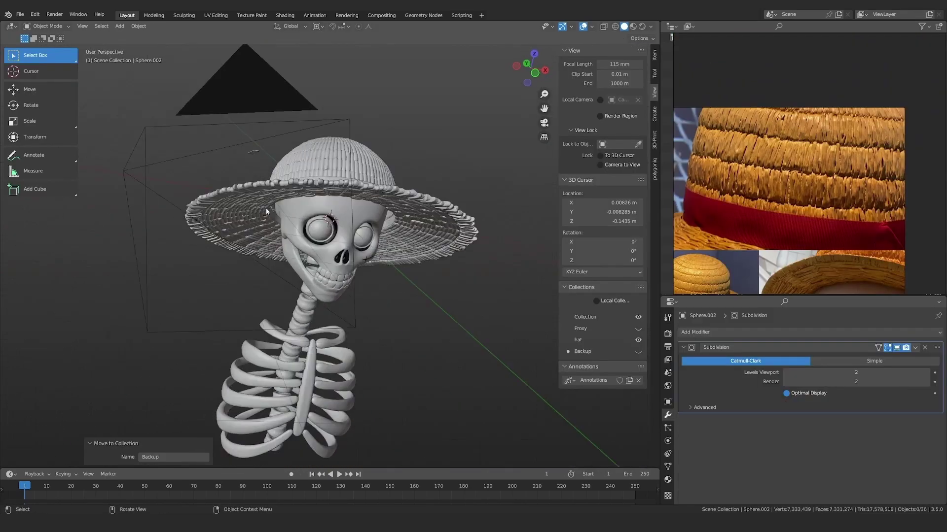
{"action": "middle_click_drag", "start_coordinate": [345, 237], "coordinate": [338, 251]}
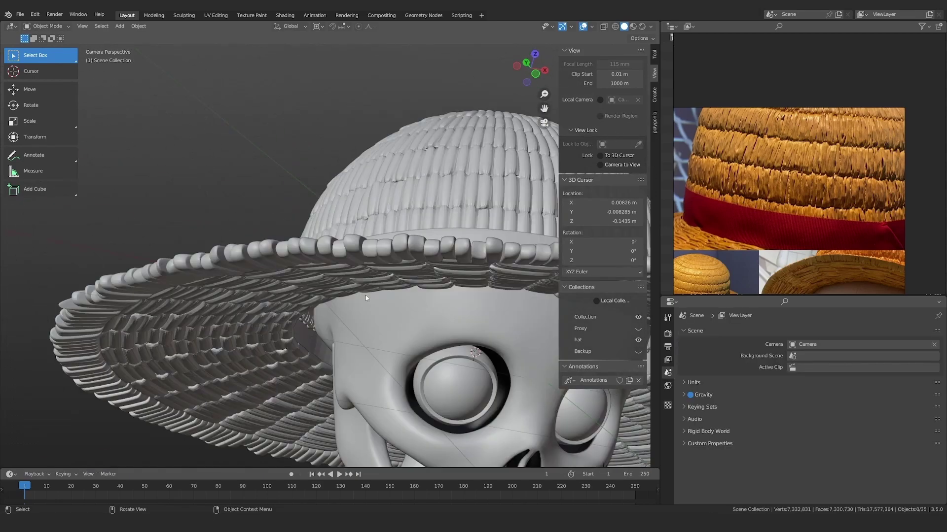
{"action": "key", "text": "KP_0"}
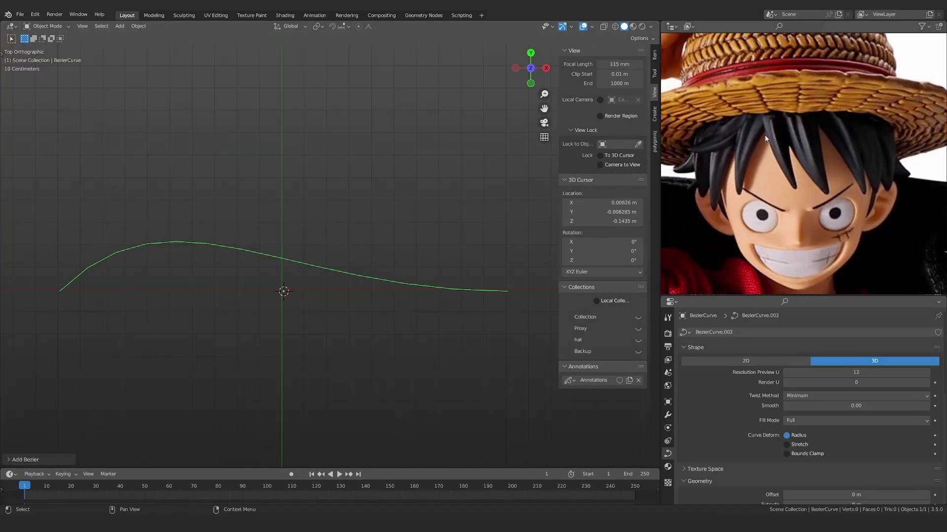
{"action": "middle_click_drag", "start_coordinate": [762, 138], "coordinate": [771, 138]}
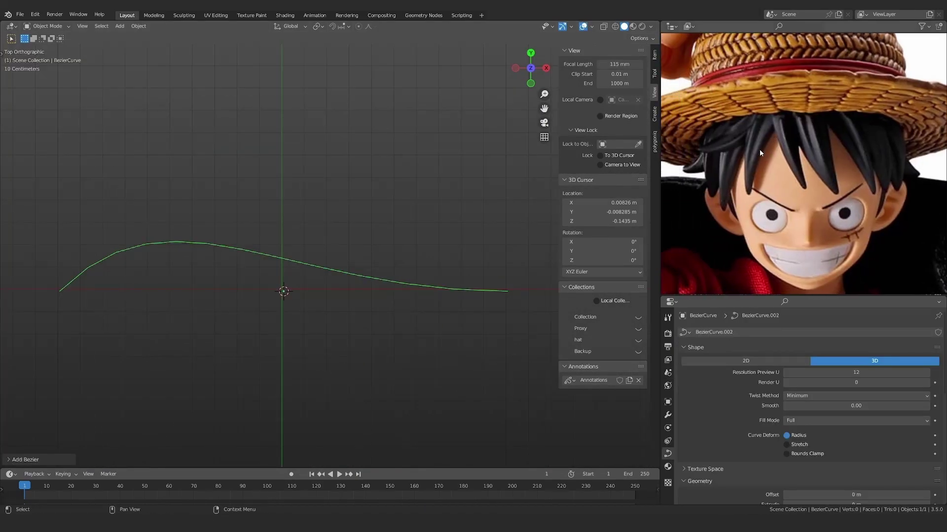
{"action": "middle_click_drag", "start_coordinate": [827, 143], "coordinate": [822, 142]}
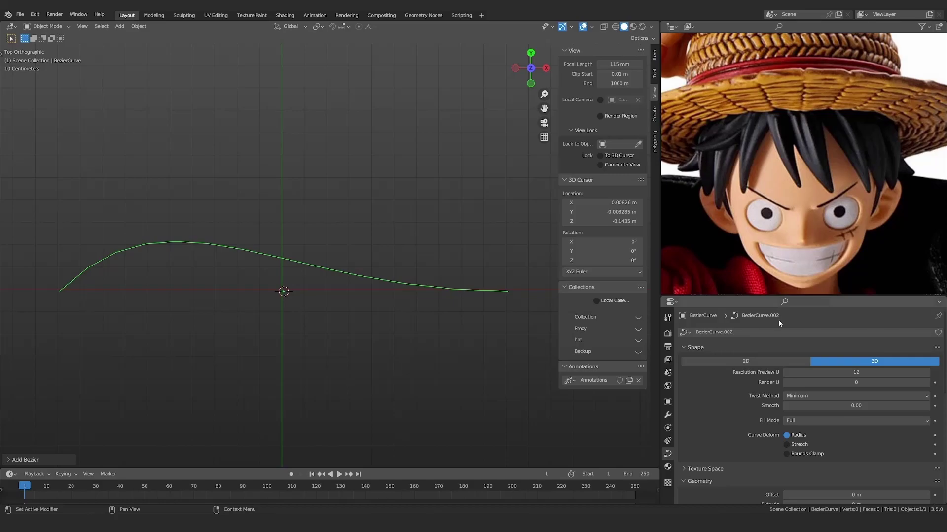
Set the Bezier curve's bevel depth to 0.08 m to turn it into a round hair strand.
{"action": "scroll", "coordinate": [735, 402], "scroll_direction": "down", "scroll_amount": 5}
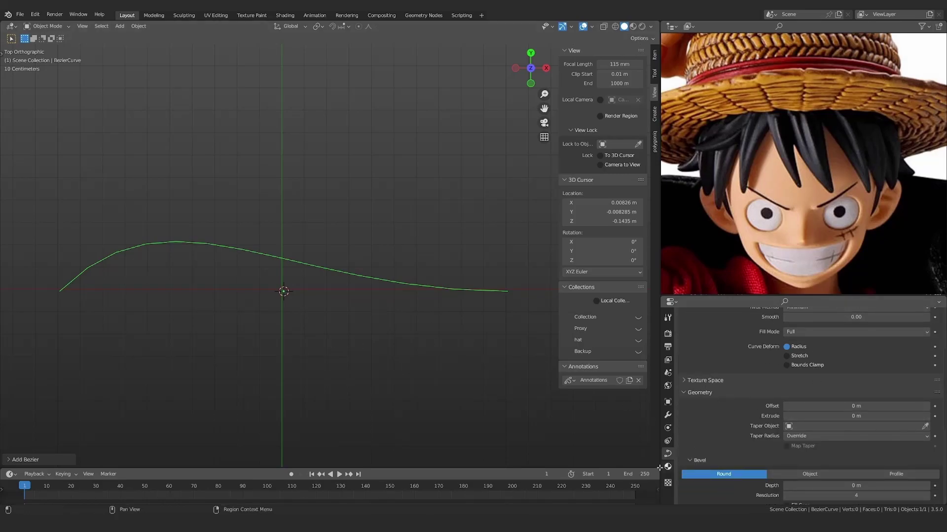
{"action": "scroll", "coordinate": [747, 446], "scroll_direction": "down", "scroll_amount": 5}
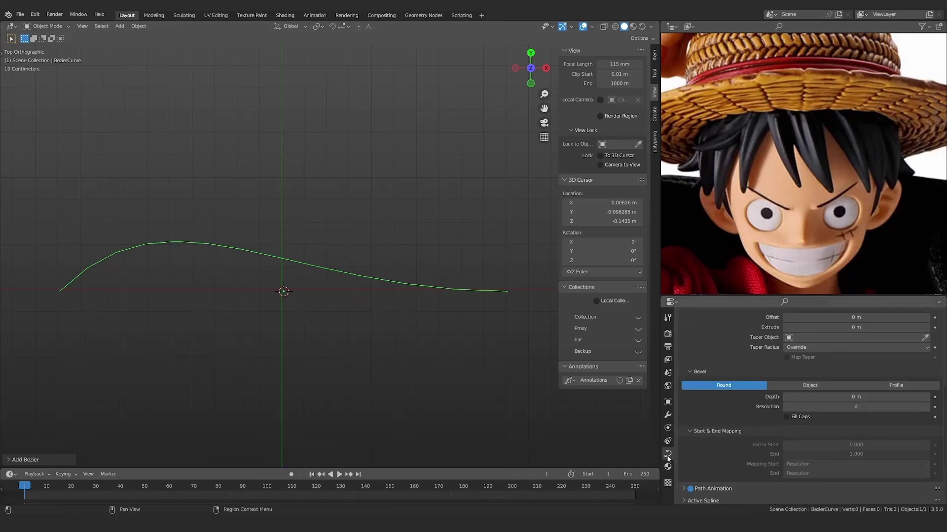
{"action": "scroll", "coordinate": [794, 427], "scroll_direction": "down", "scroll_amount": 2}
{"action": "scroll", "coordinate": [797, 421], "scroll_direction": "up", "scroll_amount": 2}
{"action": "left_click_drag", "start_coordinate": [838, 397], "coordinate": [860, 397]}
{"action": "scroll", "coordinate": [339, 255], "scroll_direction": "down", "scroll_amount": 3}
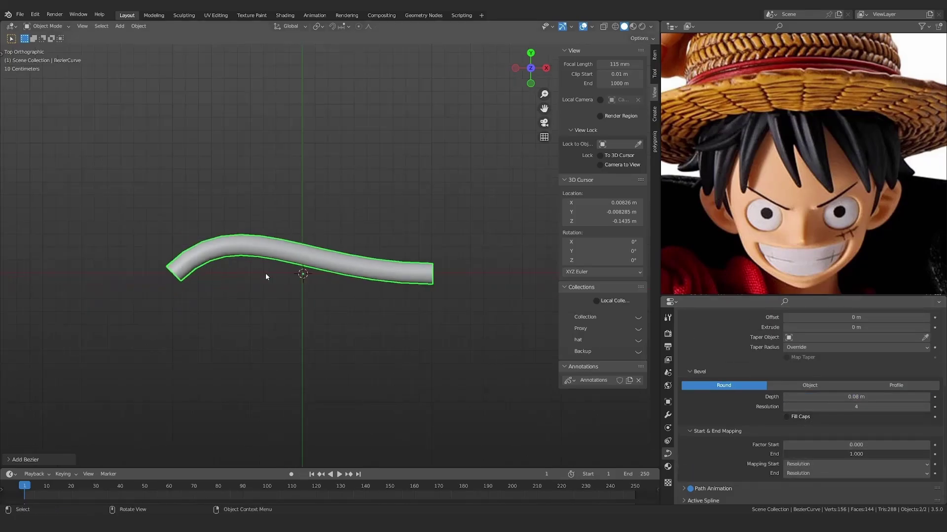
Taper the hair strand by shrinking the curve radius at the control point of its left end, using X-ray to select it.
{"action": "key", "text": "Tab"}
{"action": "key", "text": "alt+z"}
{"action": "left_click_drag", "start_coordinate": [158, 260], "coordinate": [190, 294]}
{"action": "scroll", "coordinate": [224, 311], "scroll_direction": "up", "scroll_amount": 3}
{"action": "scroll", "coordinate": [224, 310], "scroll_direction": "down", "scroll_amount": 3}
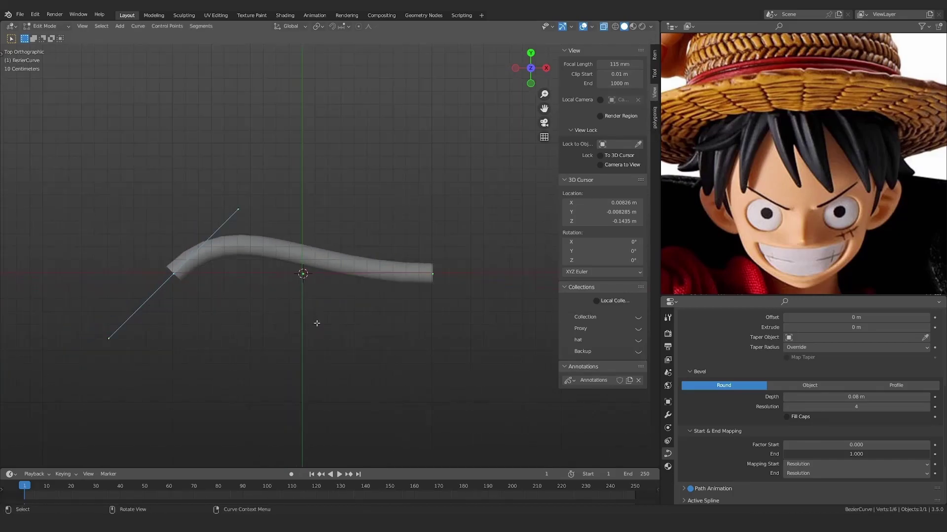
{"action": "key", "text": "alt+s"}
{"action": "left_click", "coordinate": [209, 272]}
{"action": "key", "text": "Tab"}
{"action": "middle_click_drag", "start_coordinate": [401, 280], "coordinate": [349, 293]}
{"action": "key", "text": "KP_7"}
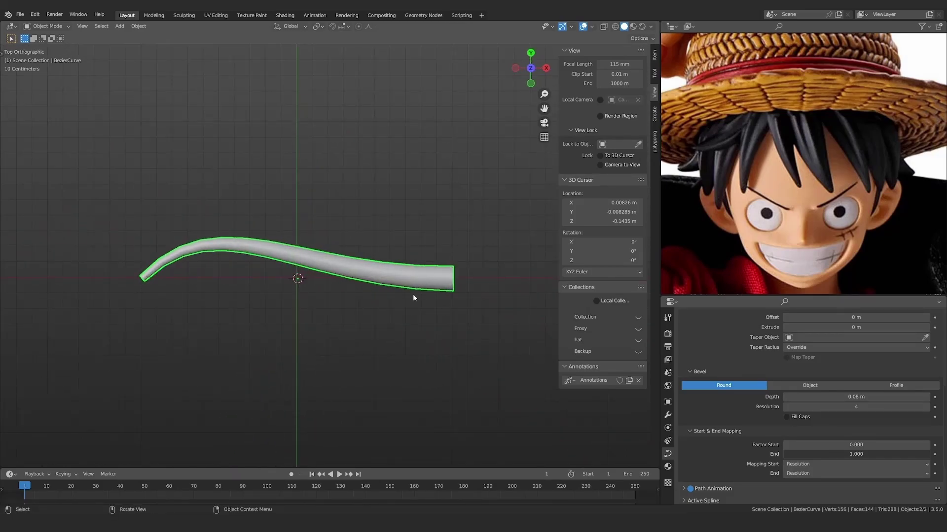
Show the skeleton's main collection and scale the upper control point of the hair strand placed over the forehead.
{"action": "left_click", "coordinate": [638, 317]}
{"action": "scroll", "coordinate": [283, 363], "scroll_direction": "down", "scroll_amount": 3}
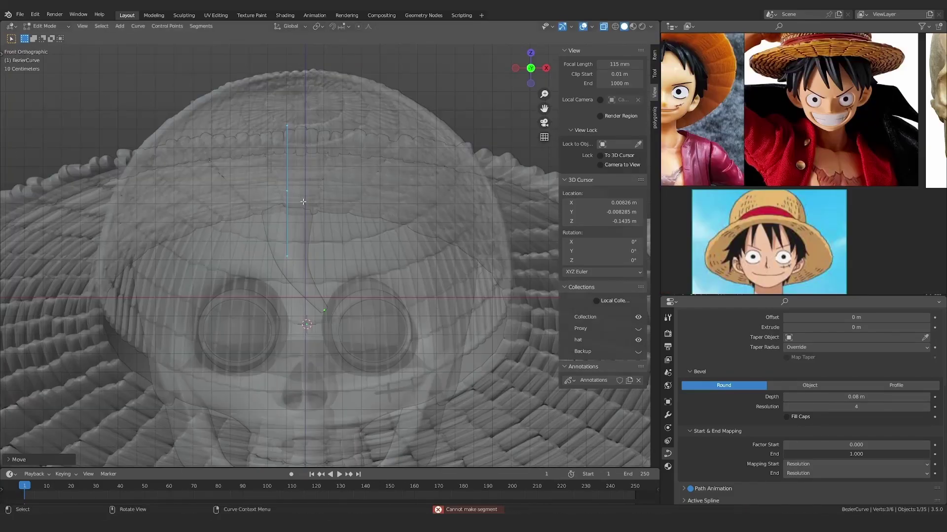
{"action": "key", "text": "alt+z"}
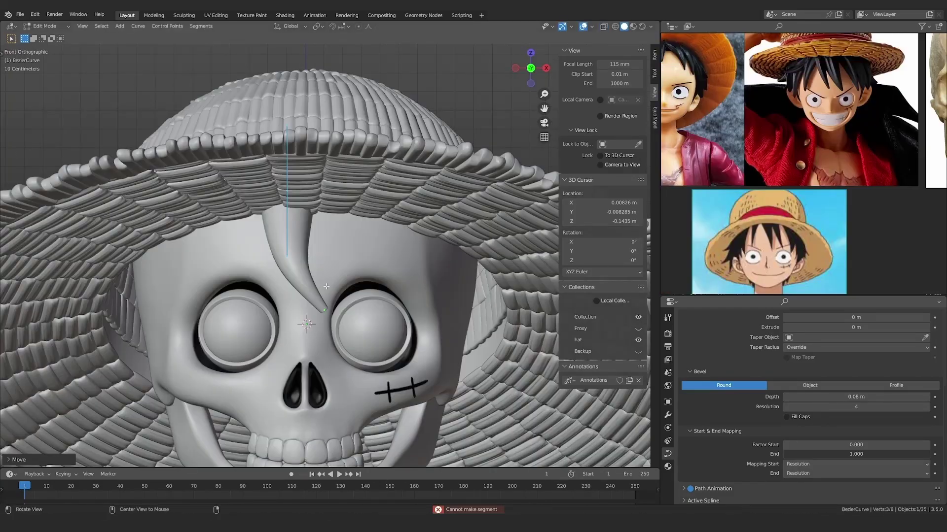
{"action": "key", "text": "s"}
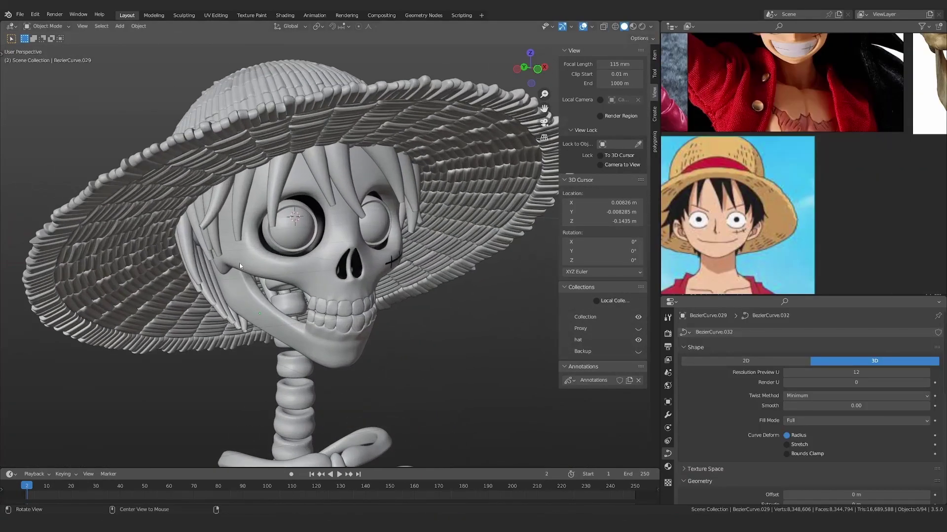
Choose the Draw Sharp brush for carving grooves into the front hair strands.
{"action": "middle_click_drag", "start_coordinate": [247, 276], "coordinate": [289, 285]}
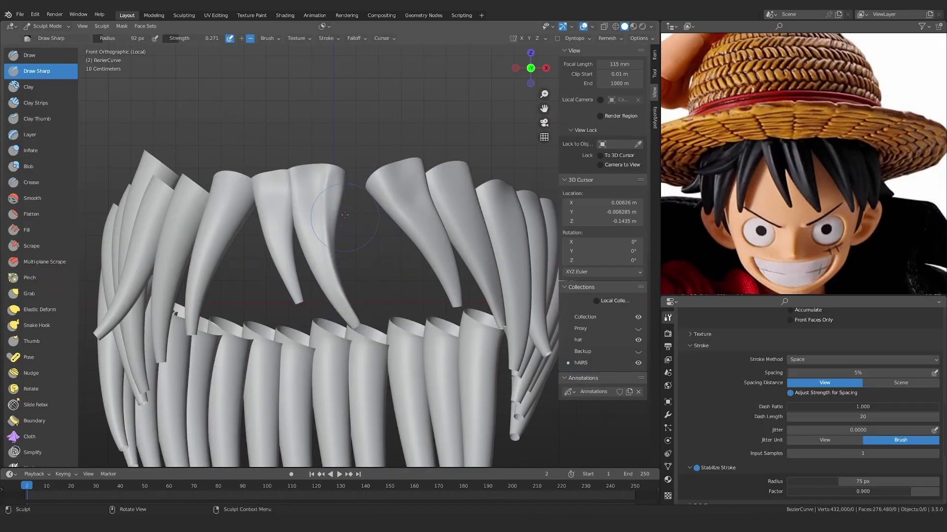
{"action": "scroll", "coordinate": [262, 205], "scroll_direction": "up", "scroll_amount": 5}
{"action": "mouse_move", "coordinate": [246, 212]}
{"action": "middle_mouse_down"}
{"action": "mouse_move", "coordinate": [262, 205]}
{"action": "mouse_move", "coordinate": [291, 217]}
{"action": "middle_mouse_up"}
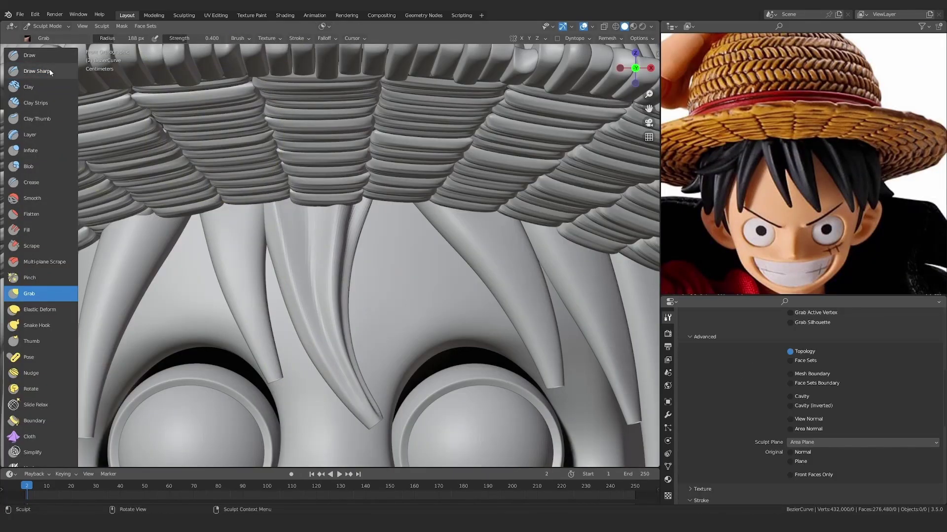
{"action": "left_click", "coordinate": [50, 71]}
{"action": "scroll", "coordinate": [354, 288], "scroll_direction": "down", "scroll_amount": 3}
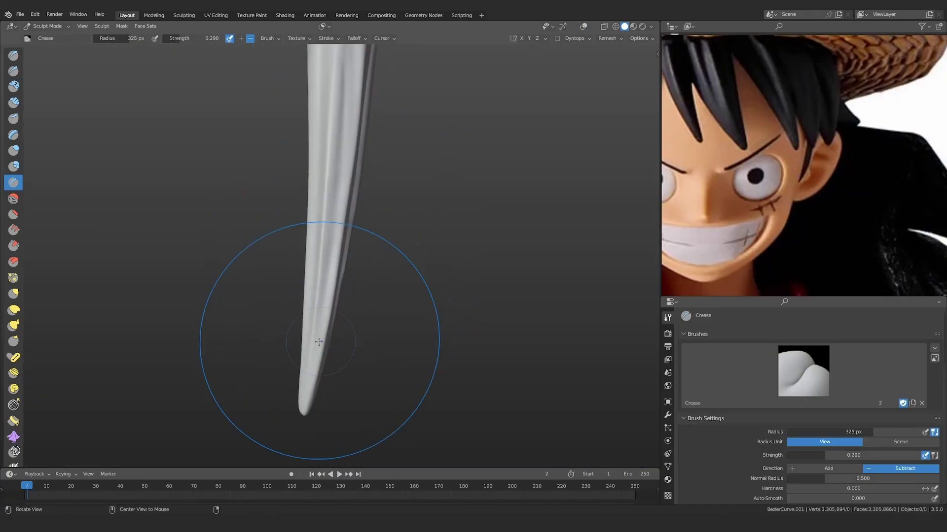
Reveal all the hidden hair strands around the finished one in the sculpt.
{"action": "mouse_move", "coordinate": [319, 339]}
{"action": "middle_mouse_down"}
{"action": "mouse_move", "coordinate": [311, 275]}
{"action": "mouse_move", "coordinate": [444, 143]}
{"action": "mouse_move", "coordinate": [348, 277]}
{"action": "mouse_move", "coordinate": [368, 237]}
{"action": "middle_mouse_up"}
{"action": "key", "text": "alt+h"}
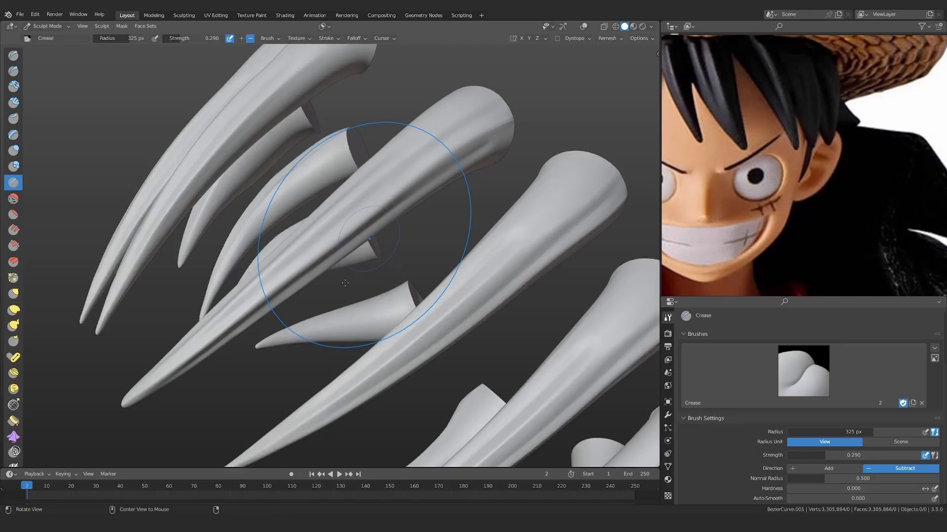
{"action": "left_click_drag", "start_coordinate": [342, 281], "coordinate": [359, 345], "text": "alt"}
{"action": "left_click_drag", "start_coordinate": [359, 345], "coordinate": [360, 406], "text": "ctrl+alt"}
Leave local view to bring back the skeleton, and show the hat collection.
{"action": "key", "text": "slash"}
{"action": "left_click_drag", "start_coordinate": [417, 192], "coordinate": [280, 254], "text": "alt"}
{"action": "key", "text": "n"}
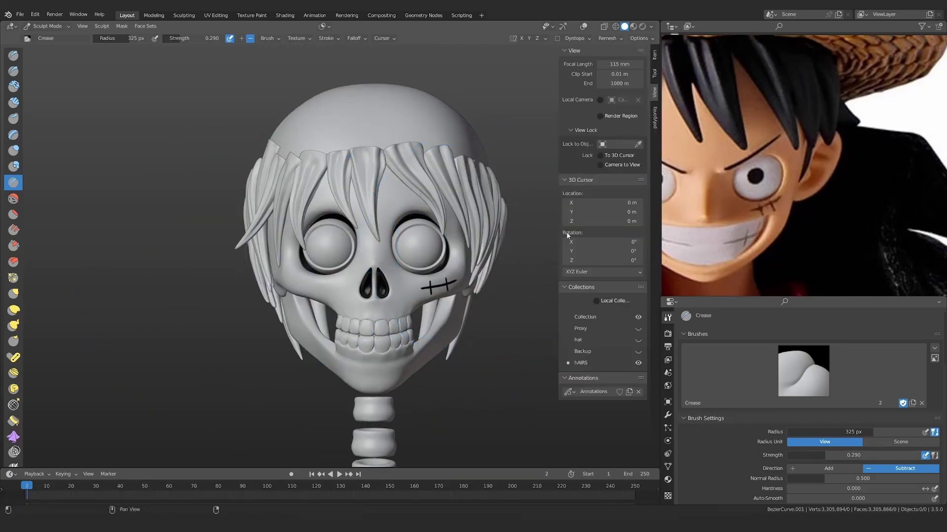
{"action": "left_click", "coordinate": [638, 340]}
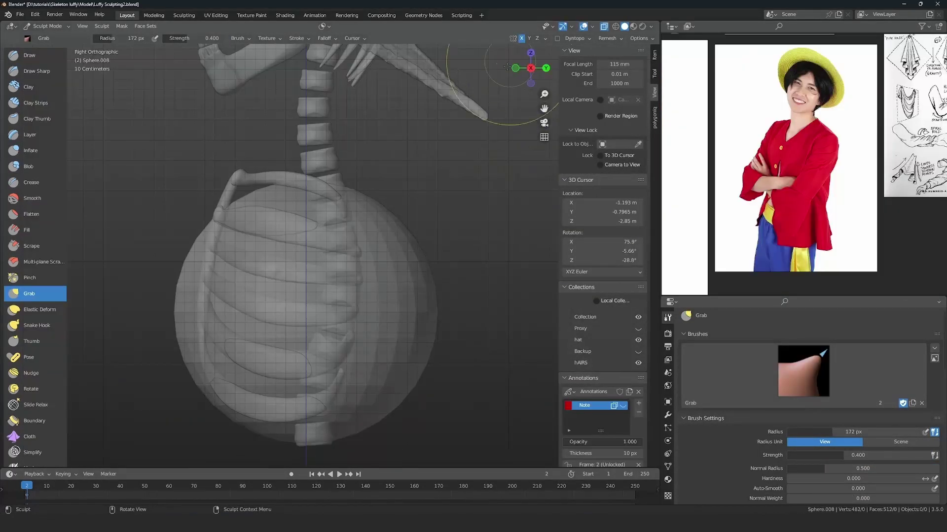
Enlarge the Grab brush to 483 px and pull the shirt's base sphere to fit the ribcage in side view, using X-ray.
{"action": "mouse_move", "coordinate": [374, 197]}
{"action": "middle_mouse_down", "text": "ctrl"}
{"action": "mouse_move", "coordinate": [351, 289]}
{"action": "mouse_move", "coordinate": [355, 243]}
{"action": "mouse_move", "coordinate": [382, 240]}
{"action": "middle_mouse_up", "text": "ctrl"}
{"action": "key", "text": "alt+z"}
{"action": "left_click", "coordinate": [392, 259]}
{"action": "key", "text": "alt+z"}
{"action": "key", "text": "f"}
{"action": "left_click", "coordinate": [357, 222]}
{"action": "left_click_drag", "start_coordinate": [262, 175], "coordinate": [267, 178]}
{"action": "left_click_drag", "start_coordinate": [404, 325], "coordinate": [355, 281]}
{"action": "middle_click_drag", "start_coordinate": [366, 242], "coordinate": [349, 300], "text": "ctrl"}
Pull the lower side of the shirt base outward around the ribs with the Grab brush in front view, checking with X-ray.
{"action": "key", "text": "KP_1"}
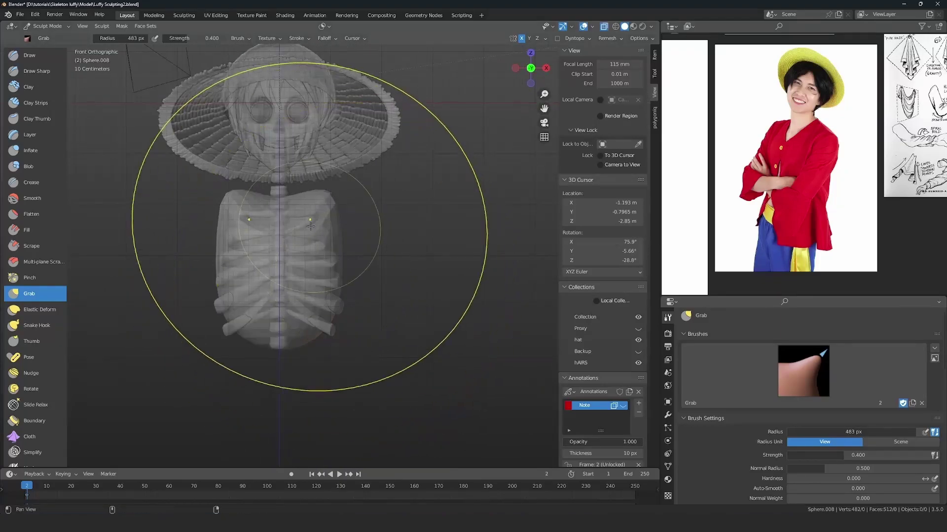
{"action": "middle_click_drag", "start_coordinate": [310, 228], "coordinate": [341, 202], "text": "shift"}
{"action": "middle_click_drag", "start_coordinate": [340, 202], "coordinate": [345, 148], "text": "ctrl"}
{"action": "left_click_drag", "start_coordinate": [368, 308], "coordinate": [393, 318]}
{"action": "key", "text": "alt+z"}
{"action": "middle_click_drag", "start_coordinate": [382, 263], "coordinate": [374, 296], "text": "ctrl"}
{"action": "key", "text": "alt+z"}
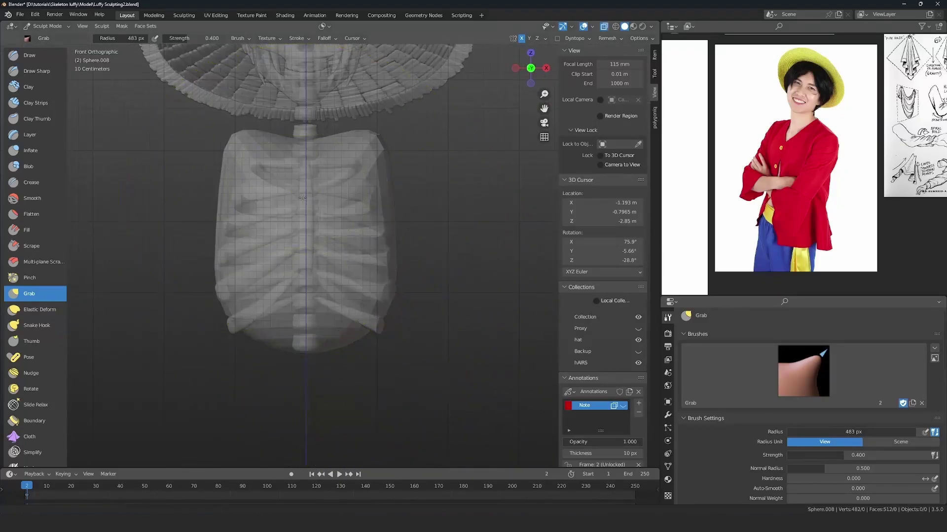
{"action": "scroll", "coordinate": [298, 192], "scroll_direction": "up", "scroll_amount": 3}
{"action": "key", "text": "alt+z"}
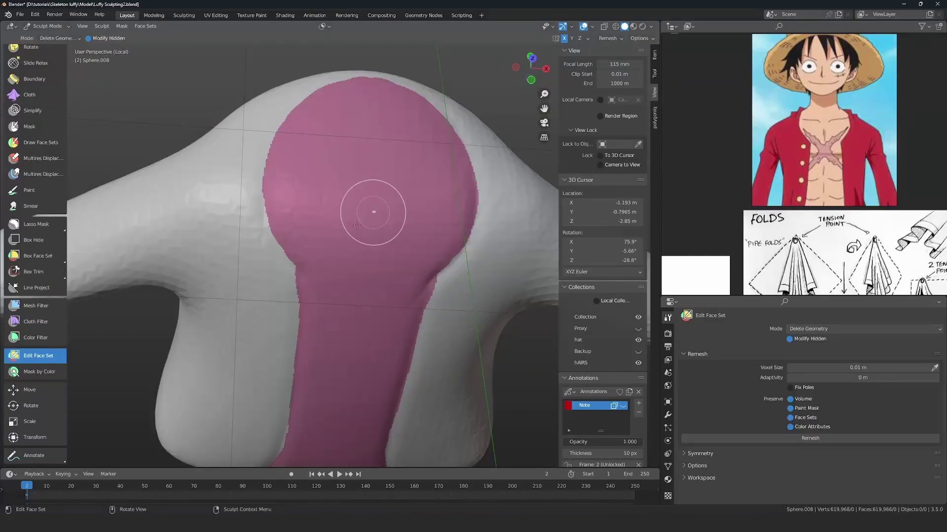
Delete the geometry of the pink front face set to open the shirt's neckline and front.
{"action": "left_click", "coordinate": [357, 225]}
{"action": "middle_click_drag", "start_coordinate": [357, 225], "coordinate": [384, 207]}
Try a voxel remesh of the opened shirt and undo it.
{"action": "key", "text": "ctrl+r"}
{"action": "mouse_move", "coordinate": [296, 224]}
{"action": "middle_mouse_down"}
{"action": "mouse_move", "coordinate": [258, 230]}
{"action": "mouse_move", "coordinate": [275, 254]}
{"action": "middle_mouse_up"}
{"action": "key", "text": "ctrl+z"}
Examine the shirt's cut neckline, front edges and shoulder from several angles.
{"action": "middle_click_drag", "start_coordinate": [351, 226], "coordinate": [338, 309], "text": "ctrl"}
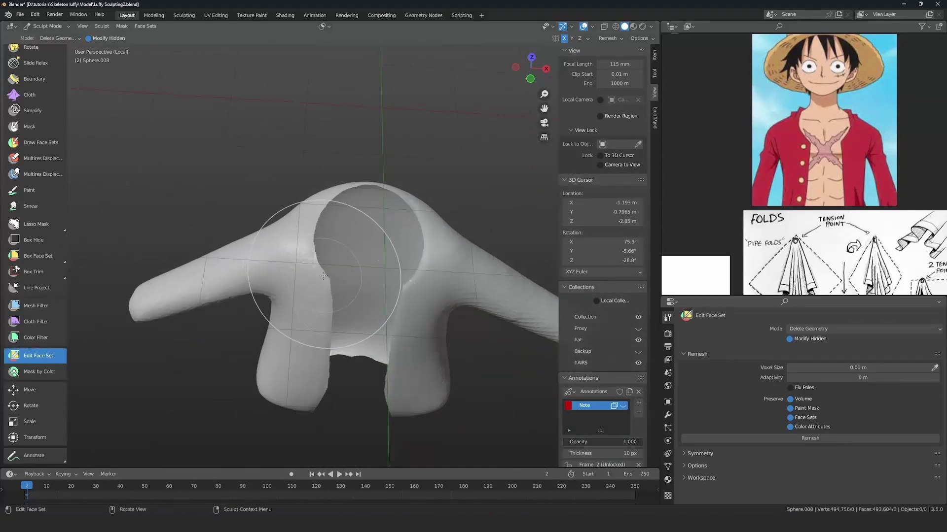
{"action": "middle_click_drag", "start_coordinate": [303, 241], "coordinate": [316, 260]}
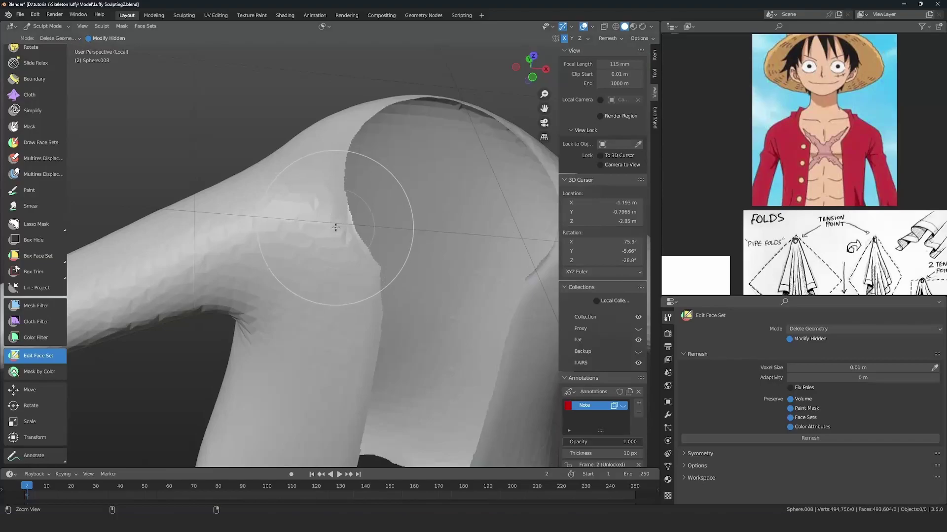
{"action": "middle_click_drag", "start_coordinate": [344, 276], "coordinate": [313, 294]}
{"action": "scroll", "coordinate": [312, 294], "scroll_direction": "down", "scroll_amount": 3}
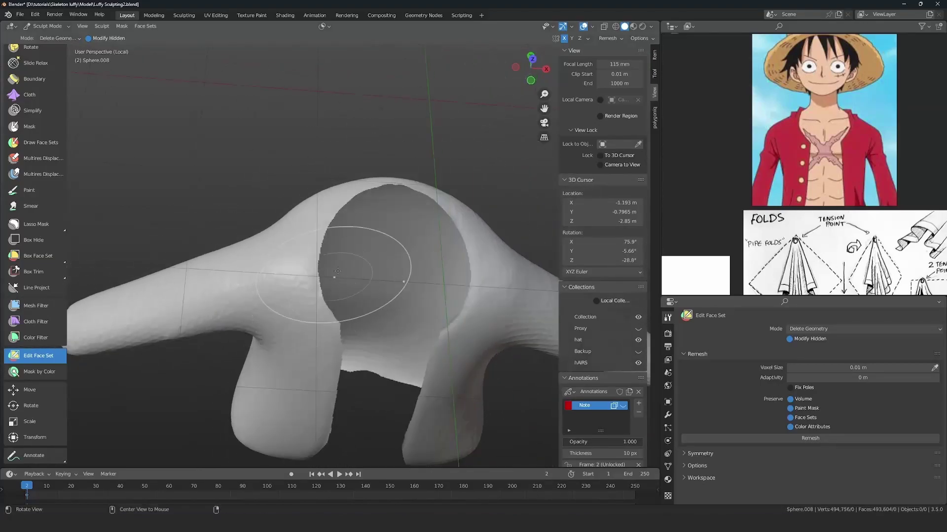
{"action": "scroll", "coordinate": [312, 294], "scroll_direction": "up", "scroll_amount": 4}
{"action": "middle_click_drag", "start_coordinate": [345, 250], "coordinate": [313, 235]}
{"action": "scroll", "coordinate": [30, 171], "scroll_direction": "up", "scroll_amount": 14}
{"action": "scroll", "coordinate": [32, 105], "scroll_direction": "up", "scroll_amount": 3}
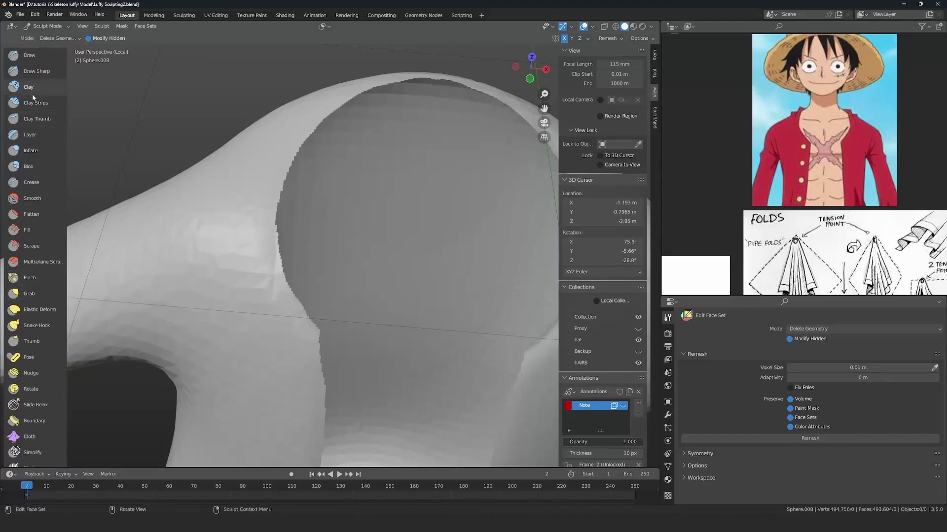
Choose the Clay brush and inspect the shirt's shoulder and neckline from above, the side and the front.
{"action": "left_click", "coordinate": [28, 87]}
{"action": "mouse_move", "coordinate": [276, 237]}
{"action": "middle_mouse_down"}
{"action": "mouse_move", "coordinate": [259, 303]}
{"action": "mouse_move", "coordinate": [266, 261]}
{"action": "middle_mouse_up"}
{"action": "middle_click_drag", "start_coordinate": [236, 335], "coordinate": [242, 174]}
{"action": "middle_click_drag", "start_coordinate": [224, 126], "coordinate": [265, 317]}
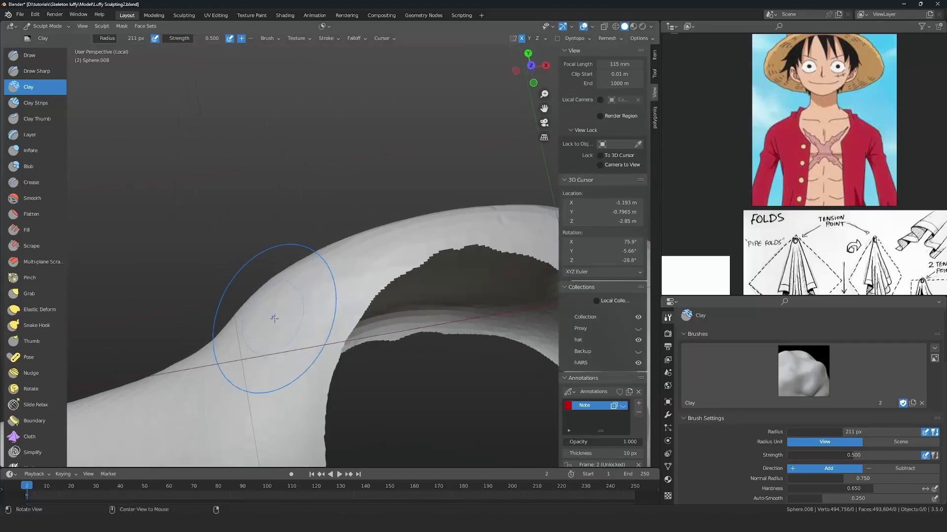
{"action": "mouse_move", "coordinate": [400, 274]}
{"action": "middle_mouse_down"}
{"action": "mouse_move", "coordinate": [317, 180]}
{"action": "mouse_move", "coordinate": [292, 175]}
{"action": "middle_mouse_up"}
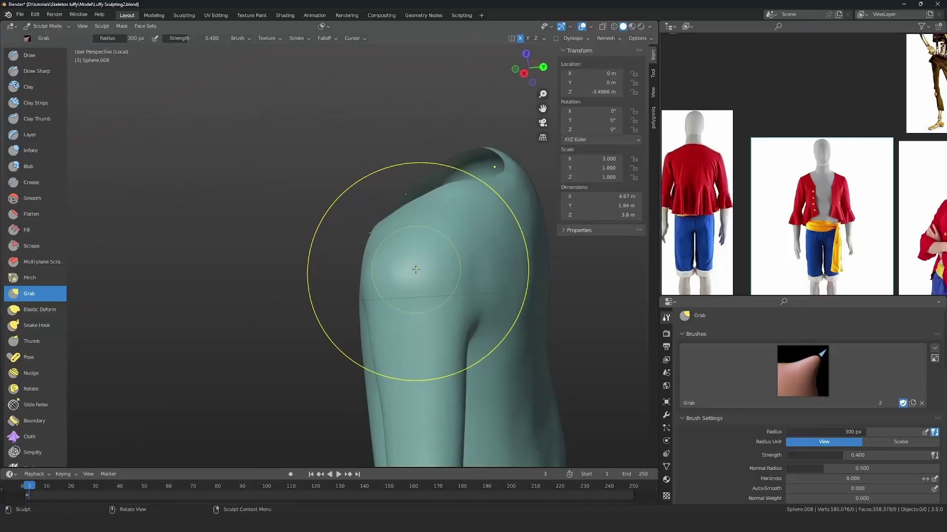
{"action": "key", "text": "KP_1"}
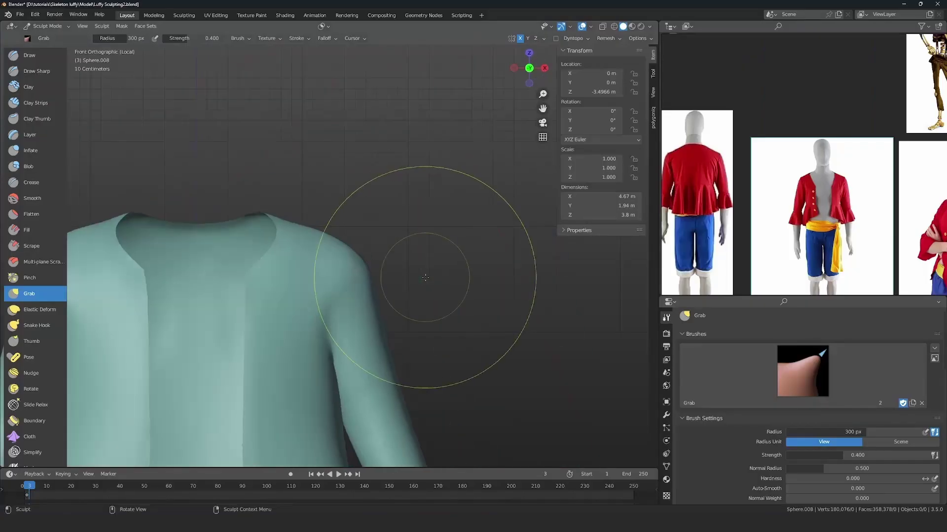
{"action": "mouse_move", "coordinate": [422, 274]}
{"action": "middle_mouse_down"}
{"action": "mouse_move", "coordinate": [215, 327]}
{"action": "mouse_move", "coordinate": [317, 286]}
{"action": "middle_mouse_up"}
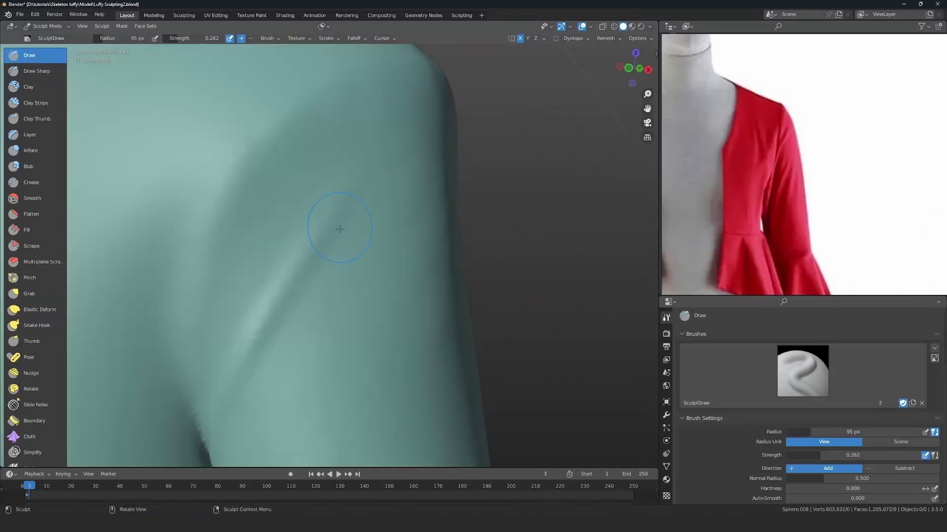
Resize the Draw brush for sculpting the diagonal fold between the armpit and shoulder.
{"action": "key", "text": "f"}
{"action": "left_click", "coordinate": [345, 238]}
{"action": "scroll", "coordinate": [343, 240], "scroll_direction": "up", "scroll_amount": 1}
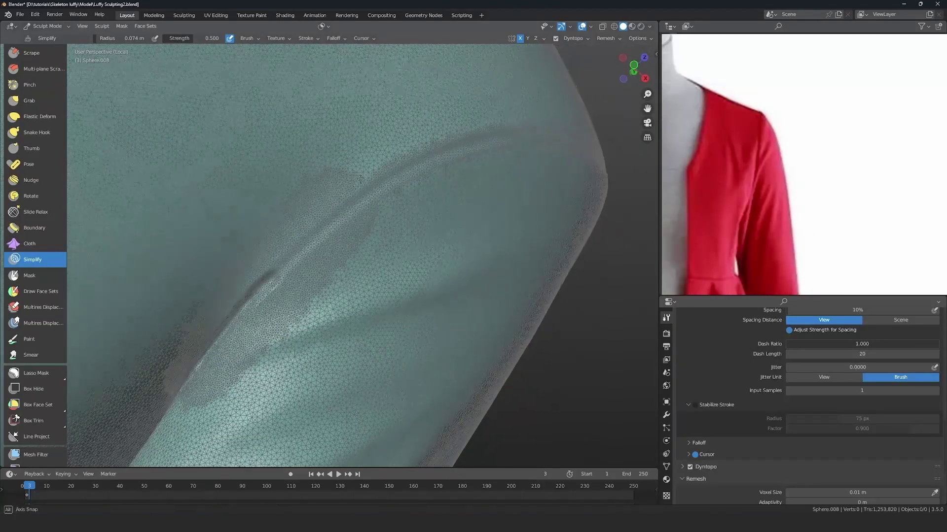
Run the Simplify brush with Dyntopo along the curved armhole seam to refine the mesh there.
{"action": "mouse_move", "coordinate": [300, 230]}
{"action": "middle_mouse_down"}
{"action": "mouse_move", "coordinate": [234, 313]}
{"action": "mouse_move", "coordinate": [214, 323]}
{"action": "middle_mouse_up"}
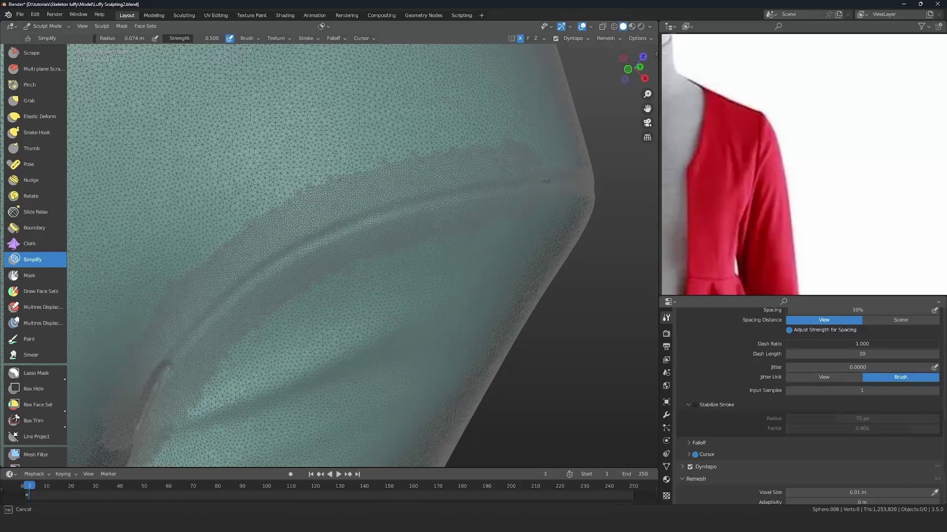
{"action": "middle_click_drag", "start_coordinate": [551, 143], "coordinate": [336, 195]}
{"action": "left_click_drag", "start_coordinate": [111, 318], "coordinate": [324, 212]}
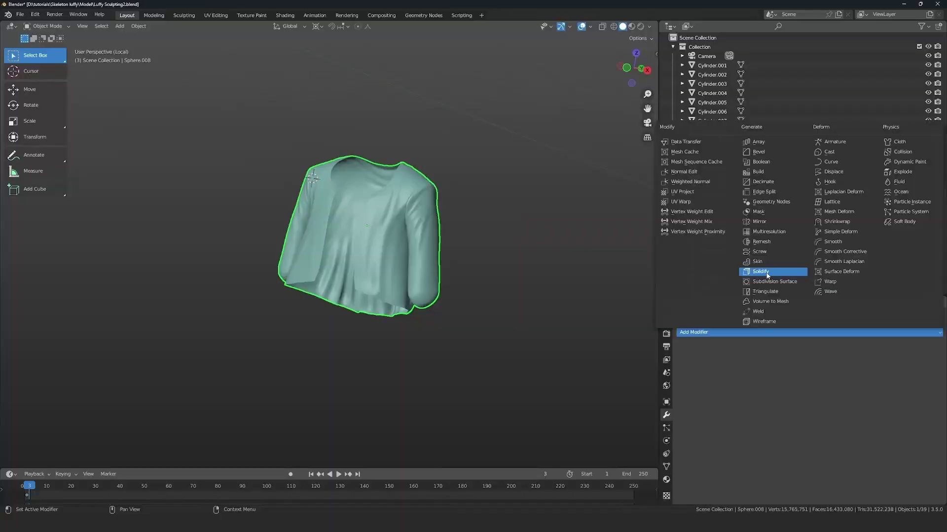
Add a Solidify modifier to the shirt and adjust its thickness while checking the hem and open edges.
{"action": "left_click", "coordinate": [767, 276]}
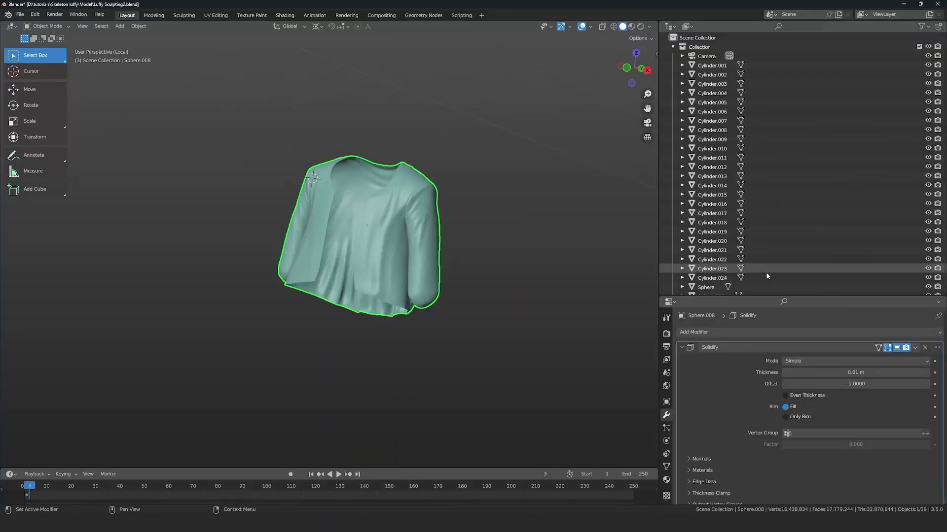
{"action": "scroll", "coordinate": [311, 285], "scroll_direction": "up", "scroll_amount": 5}
{"action": "middle_click_drag", "start_coordinate": [311, 286], "coordinate": [241, 206]}
{"action": "scroll", "coordinate": [241, 206], "scroll_direction": "up", "scroll_amount": 5}
{"action": "middle_click_drag", "start_coordinate": [228, 126], "coordinate": [330, 178]}
{"action": "middle_click_drag", "start_coordinate": [338, 215], "coordinate": [339, 257], "text": "shift"}
{"action": "left_click_drag", "start_coordinate": [341, 280], "coordinate": [227, 284], "text": "ctrl+alt"}
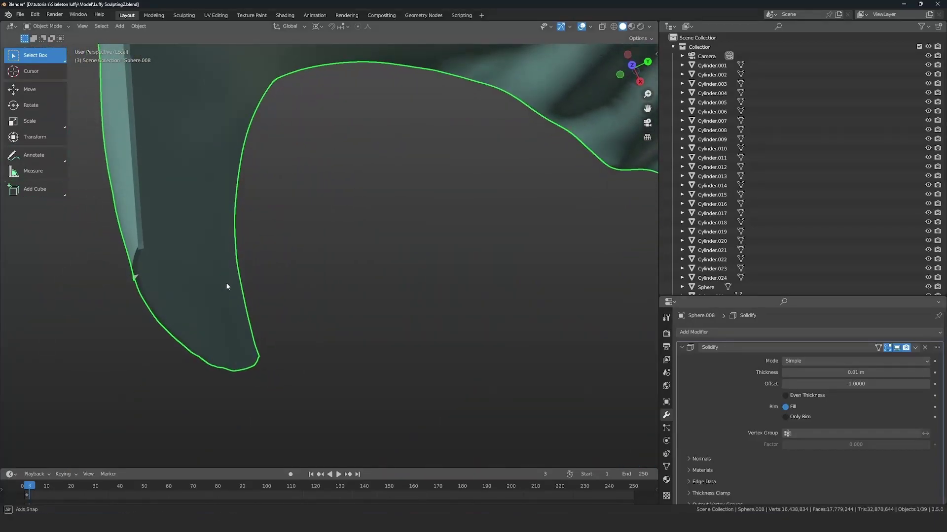
{"action": "middle_click_drag", "start_coordinate": [227, 286], "coordinate": [242, 291]}
{"action": "left_click_drag", "start_coordinate": [862, 372], "coordinate": [883, 372]}
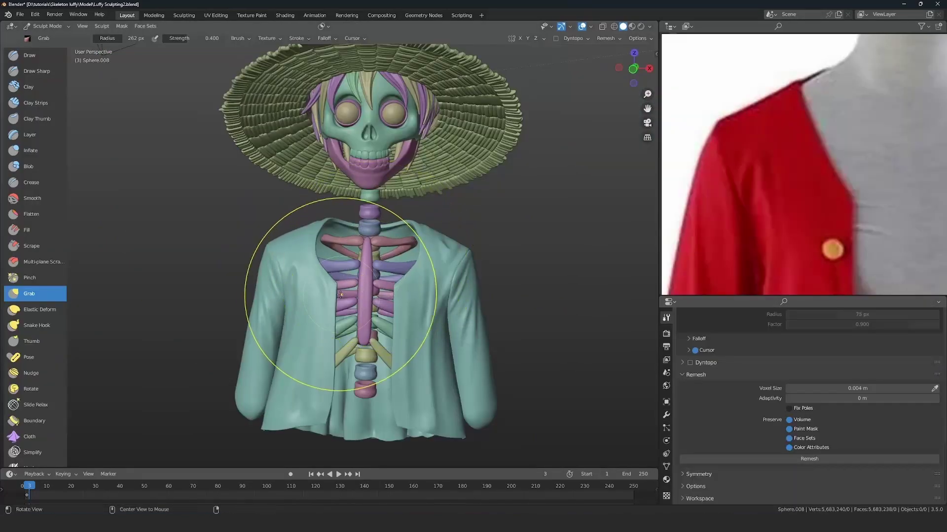
{"action": "middle_click_drag", "start_coordinate": [341, 294], "coordinate": [356, 312]}
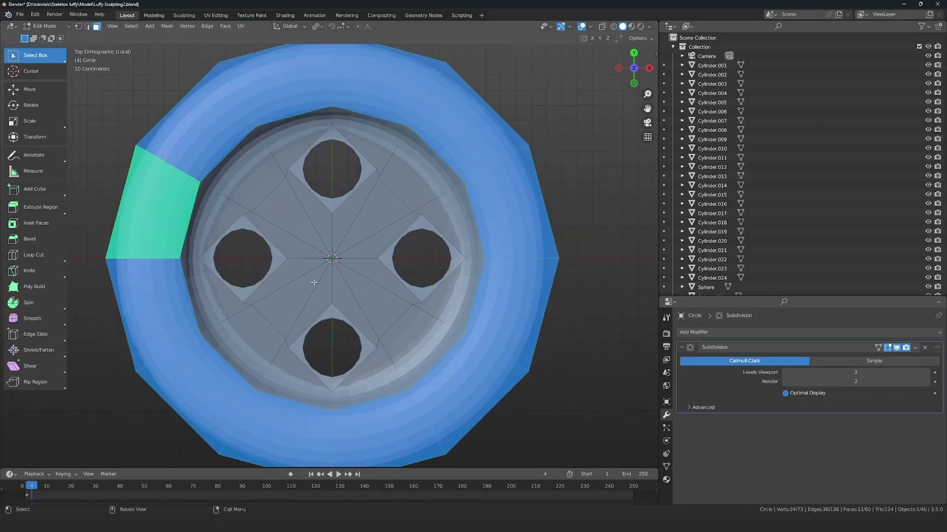
Select the edge loops around the button's four holes and scale them down together.
{"action": "scroll", "coordinate": [314, 282], "scroll_direction": "up", "scroll_amount": 1}
{"action": "key", "text": "alt+z"}
{"action": "key", "text": "1"}
{"action": "key", "text": "alt+a"}
{"action": "left_click", "coordinate": [196, 239], "text": "alt"}
{"action": "left_click", "coordinate": [307, 179], "text": "alt+shift"}
{"action": "left_click", "coordinate": [461, 232], "text": "alt+shift"}
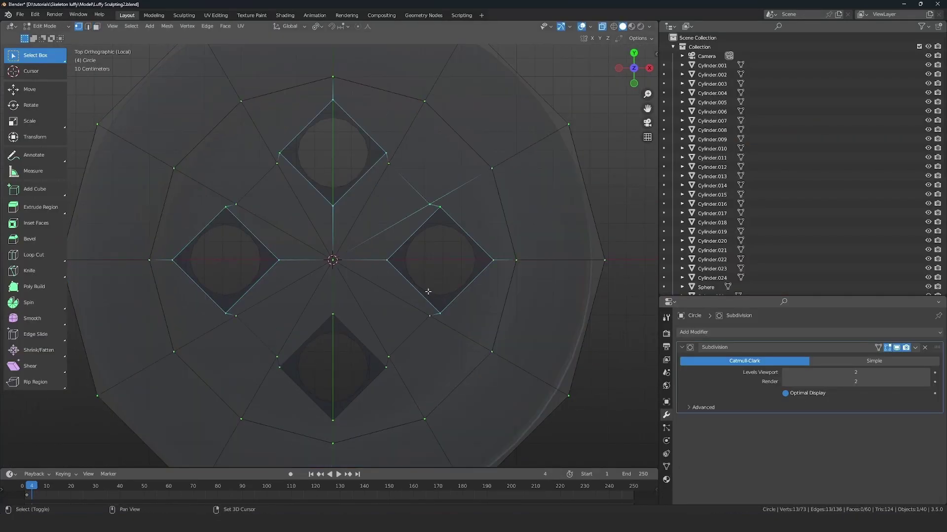
{"action": "left_click", "coordinate": [360, 340], "text": "alt+shift"}
{"action": "key", "text": "shift+alt+z"}
{"action": "key", "text": "shift+alt+z"}
{"action": "key", "text": "shift+alt+z"}
{"action": "key", "text": "s"}
{"action": "left_click", "coordinate": [498, 264]}
{"action": "key", "text": "shift+alt+z"}
Examine the button's holes and smoothed shape, switching between Object and Edit Mode and using X-ray.
{"action": "key", "text": "Tab"}
{"action": "middle_click_drag", "start_coordinate": [323, 243], "coordinate": [324, 197]}
{"action": "key", "text": "Tab"}
{"action": "key", "text": "shift+alt+z"}
{"action": "key", "text": "alt+z"}
{"action": "middle_click_drag", "start_coordinate": [300, 197], "coordinate": [304, 262], "text": "shift"}
{"action": "key", "text": "alt+z"}
{"action": "key", "text": "Tab"}
{"action": "key", "text": "Tab"}
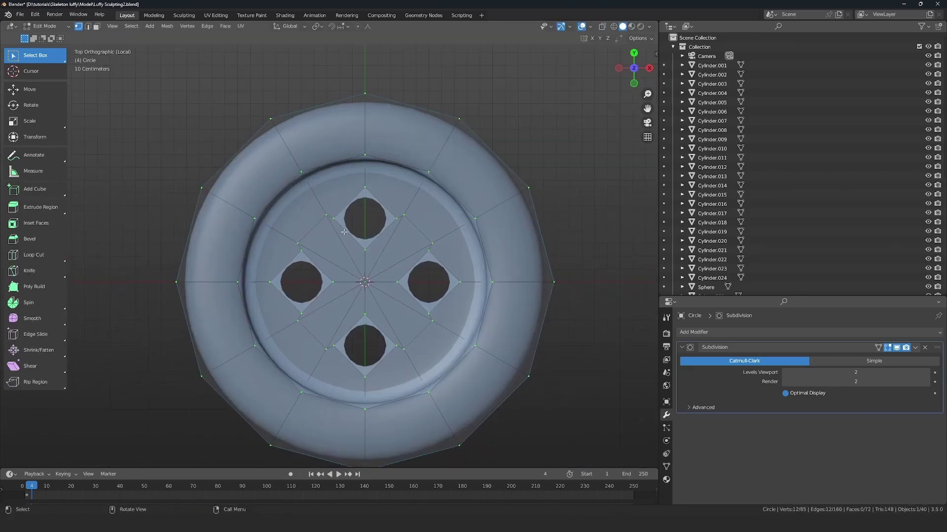
Select the button's inner disc around the four holes through X-ray and grow the selection.
{"action": "key", "text": "alt+z"}
{"action": "key", "text": "alt+a"}
{"action": "middle_click_drag", "start_coordinate": [344, 232], "coordinate": [337, 254]}
{"action": "left_click_drag", "start_coordinate": [375, 240], "coordinate": [414, 281], "text": "shift"}
{"action": "key", "text": "ctrl+KP_Add"}
{"action": "key", "text": "alt+z"}
{"action": "middle_click_drag", "start_coordinate": [414, 281], "coordinate": [228, 271]}
{"action": "key", "text": "e"}
{"action": "key", "text": "Escape"}
{"action": "key", "text": "ctrl+z"}
Duplicate the selected inner disc of the button along the Z axis to form its underside.
{"action": "key", "text": "alt+z"}
{"action": "key", "text": "shift+d"}
{"action": "key", "text": "z"}
{"action": "left_click", "coordinate": [391, 225]}
Select the button's edge loop, align the view to the front and set snapping to Vertex.
{"action": "key", "text": "alt+z"}
{"action": "key", "text": "2"}
{"action": "left_click", "coordinate": [228, 271], "text": "alt"}
{"action": "key", "text": "KP_1"}
{"action": "key", "text": "alt+z"}
{"action": "left_click", "coordinate": [340, 28]}
{"action": "left_click", "coordinate": [326, 63]}
Fill the gap around the button between its outer body and duplicated disc with faces, segment by segment.
{"action": "middle_click_drag", "start_coordinate": [344, 323], "coordinate": [289, 184]}
{"action": "left_click", "coordinate": [276, 148]}
{"action": "left_click", "coordinate": [289, 184], "text": "shift"}
{"action": "key", "text": "f"}
{"action": "key", "text": "f"}
{"action": "key", "text": "f"}
{"action": "key", "text": "f"}
{"action": "key", "text": "f"}
{"action": "key", "text": "f"}
{"action": "key", "text": "f"}
{"action": "key", "text": "f"}
{"action": "key", "text": "f"}
{"action": "key", "text": "f"}
{"action": "key", "text": "f"}
{"action": "key", "text": "f"}
{"action": "middle_click_drag", "start_coordinate": [363, 197], "coordinate": [311, 360]}
Recalculate the normals of the entire button mesh to face outward.
{"action": "key", "text": "a"}
{"action": "key", "text": "shift+n"}
{"action": "key", "text": "alt+a"}
Fill the inner walls of the button's holes with faces and select the face loop on its upper rim.
{"action": "scroll", "coordinate": [263, 199], "scroll_direction": "up", "scroll_amount": 3}
{"action": "key", "text": "alt+z"}
{"action": "left_click_drag", "start_coordinate": [436, 195], "coordinate": [349, 130]}
{"action": "key", "text": "f"}
{"action": "left_click", "coordinate": [427, 183]}
{"action": "key", "text": "f"}
{"action": "key", "text": "f"}
{"action": "key", "text": "f"}
{"action": "left_click_drag", "start_coordinate": [583, 266], "coordinate": [496, 205]}
{"action": "key", "text": "f"}
{"action": "left_click", "coordinate": [575, 256]}
{"action": "key", "text": "f"}
{"action": "key", "text": "f"}
{"action": "key", "text": "f"}
{"action": "middle_click_drag", "start_coordinate": [453, 366], "coordinate": [435, 310], "text": "shift"}
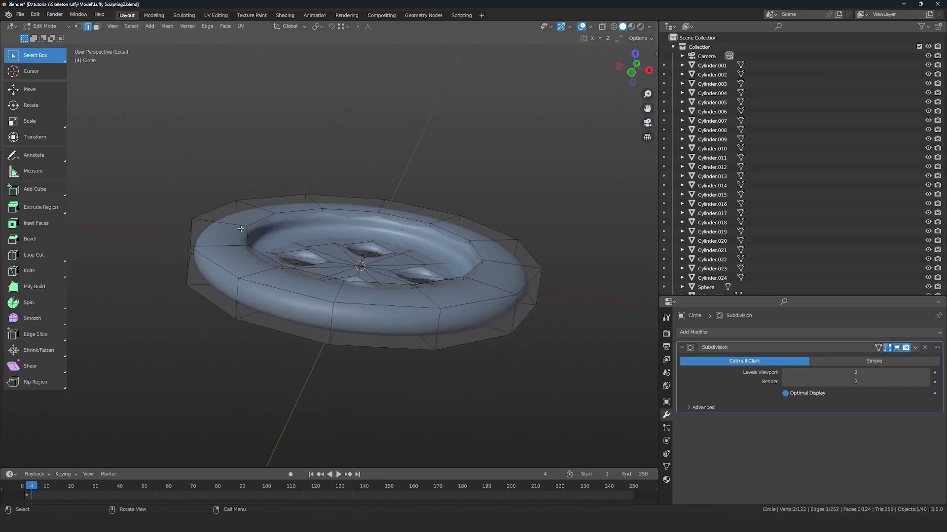
{"action": "left_click", "coordinate": [240, 229], "text": "alt"}
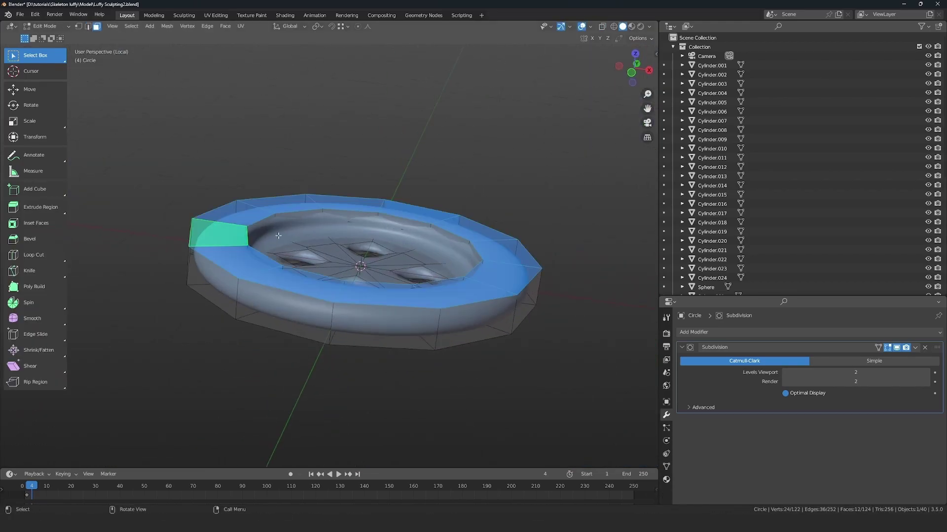
Enable Face Project snapping with Align Rotation to Target and place the button on the shirt's front edge below the neckline.
{"action": "left_click", "coordinate": [340, 26]}
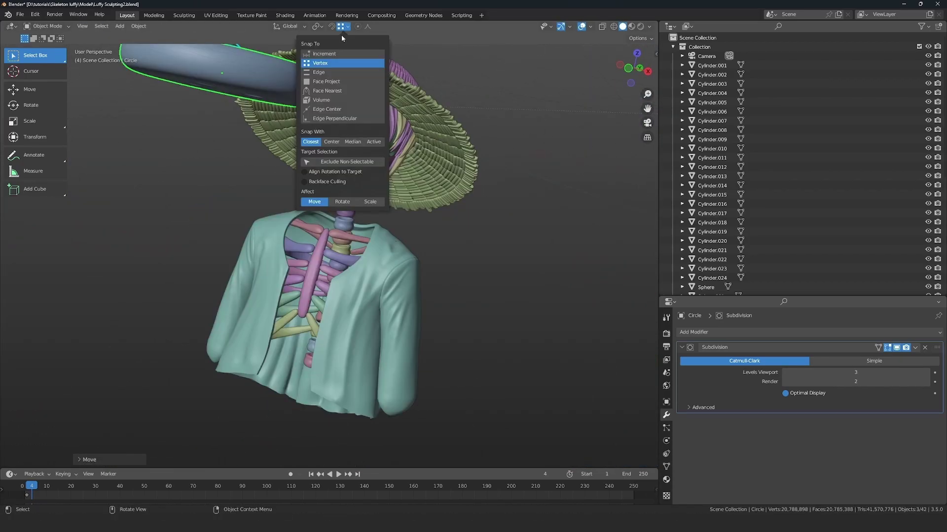
{"action": "left_click", "coordinate": [324, 82]}
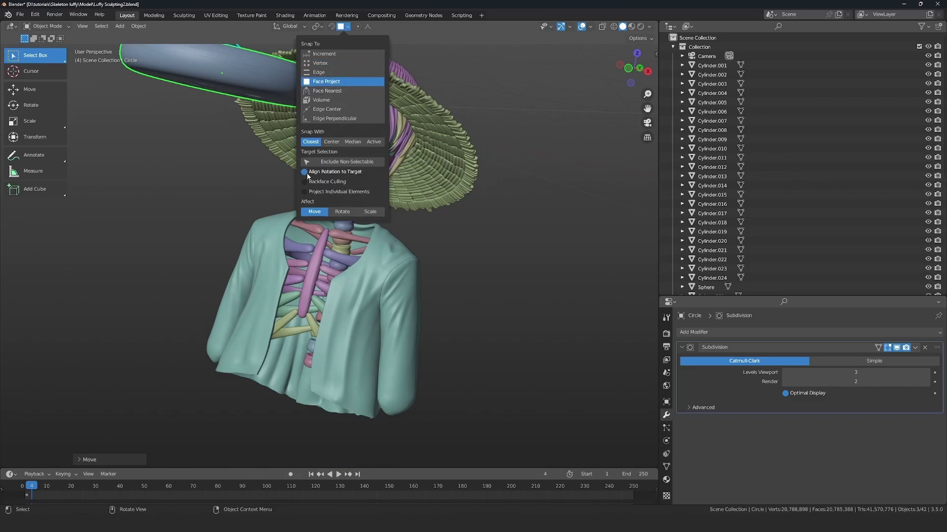
{"action": "key", "text": "KP_Divide"}
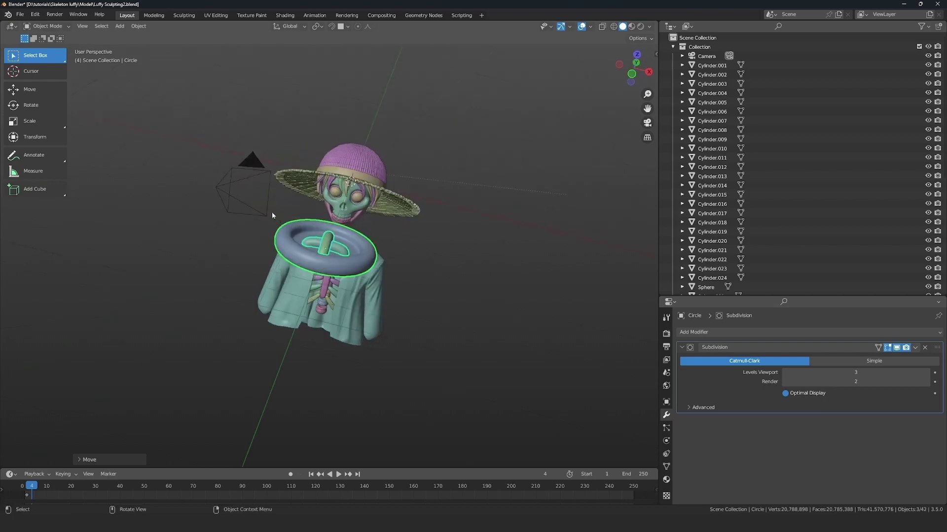
{"action": "key", "text": "g"}
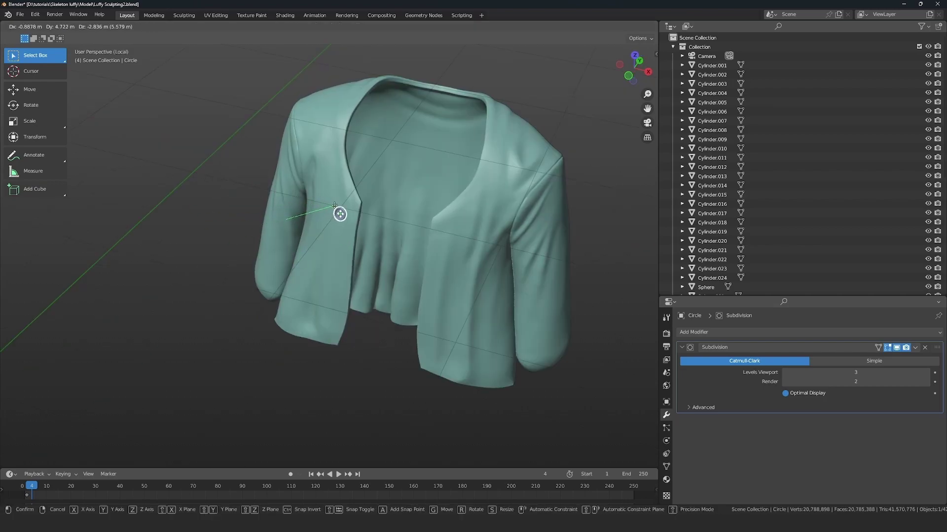
{"action": "left_click", "coordinate": [349, 212]}
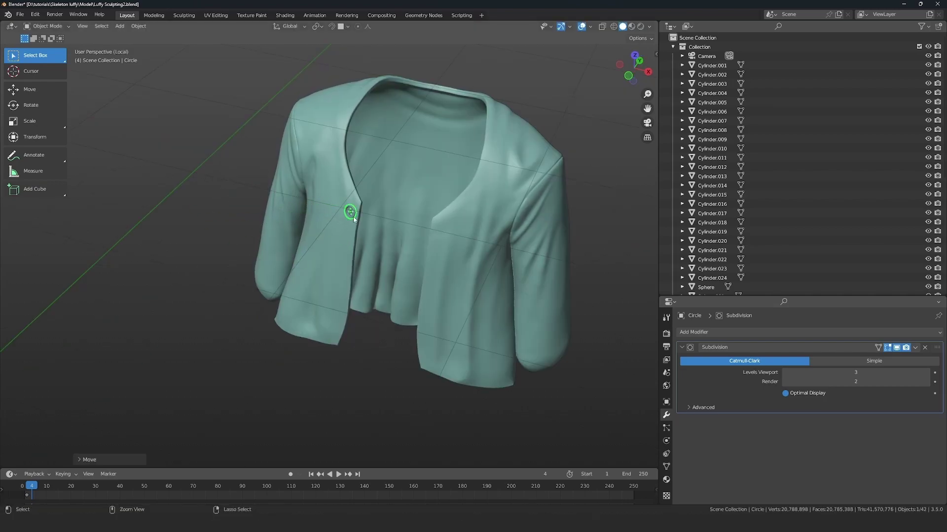
{"action": "key", "text": "alt+Tab"}
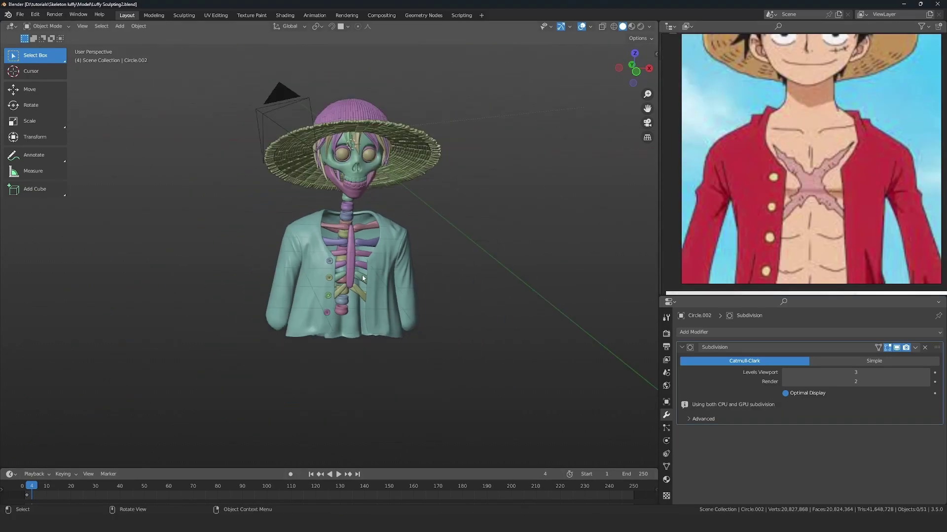
Put the skull into Sculpt Mode and choose the Paint brush.
{"action": "middle_click_drag", "start_coordinate": [346, 268], "coordinate": [345, 268]}
{"action": "scroll", "coordinate": [347, 269], "scroll_direction": "up", "scroll_amount": 8}
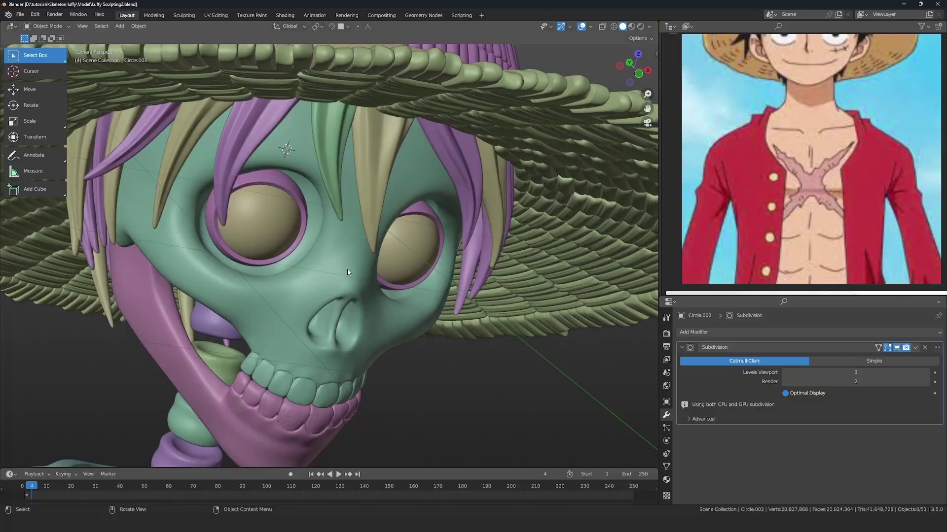
{"action": "key", "text": "ctrl+Tab"}
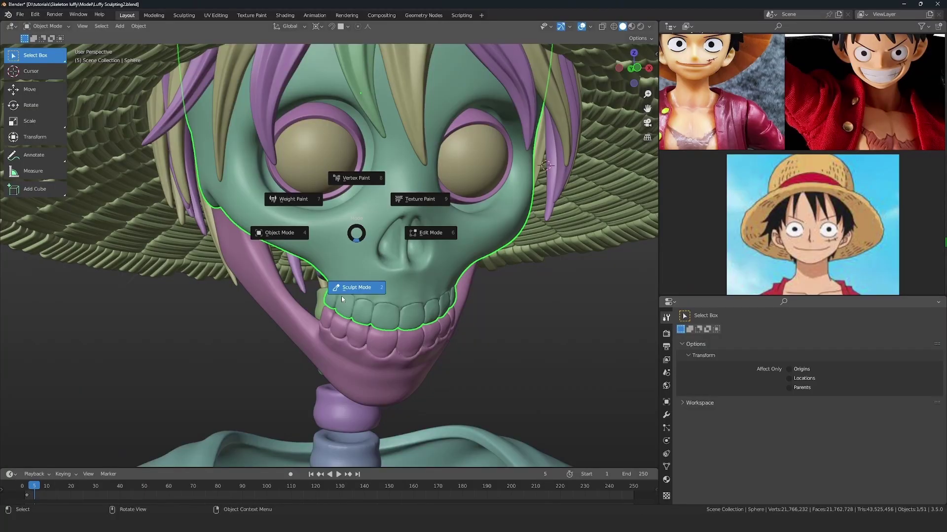
{"action": "left_click", "coordinate": [341, 297]}
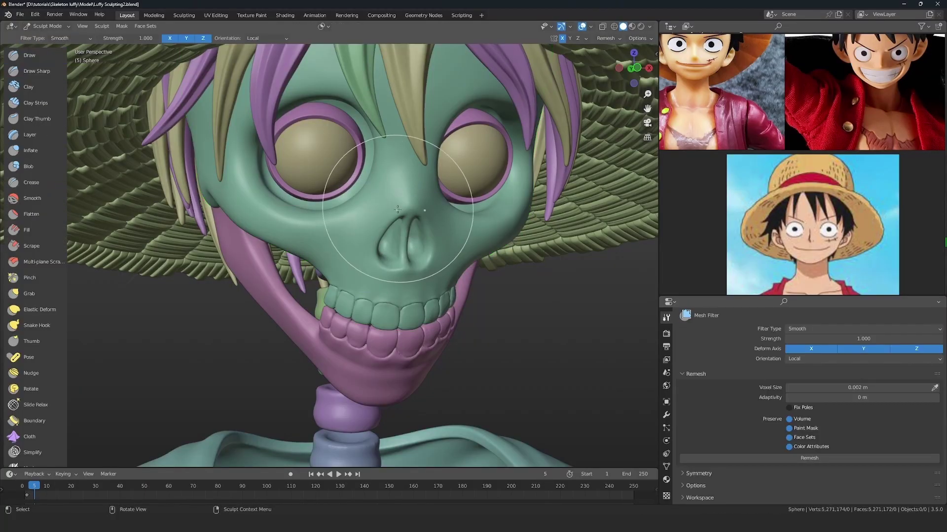
{"action": "left_click", "coordinate": [48, 25]}
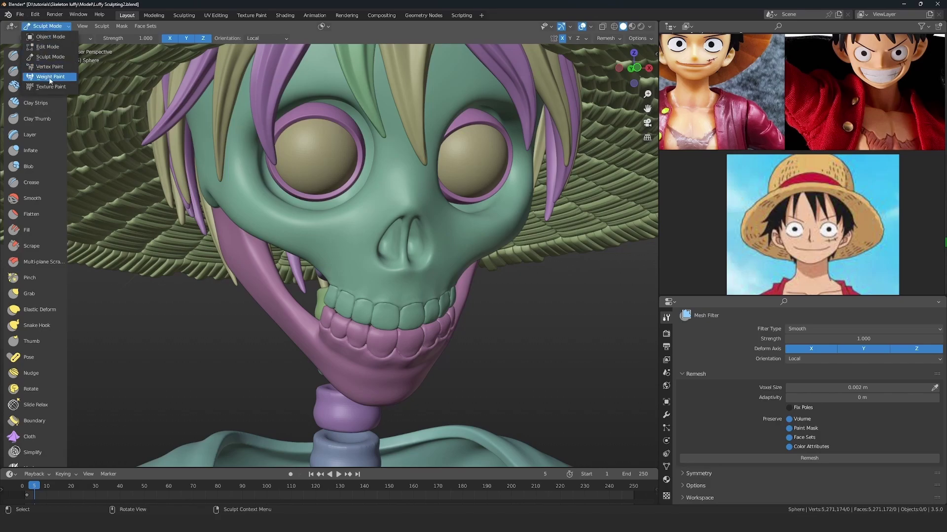
{"action": "scroll", "coordinate": [49, 148], "scroll_direction": "down", "scroll_amount": 5}
{"action": "left_click", "coordinate": [35, 310]}
{"action": "scroll", "coordinate": [375, 263], "scroll_direction": "up", "scroll_amount": 3}
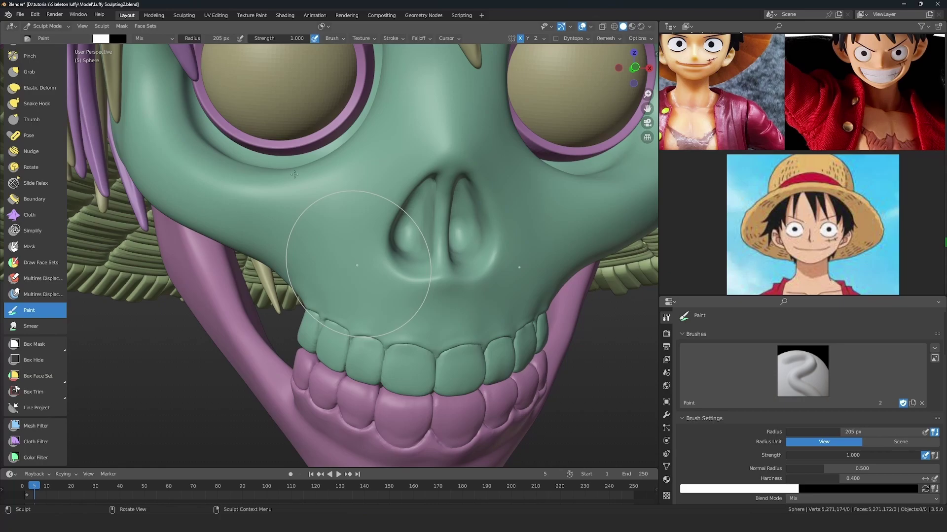
Set the paint colour to black and reduce the brush radius for detail work on the skull's cheek.
{"action": "left_click", "coordinate": [102, 39]}
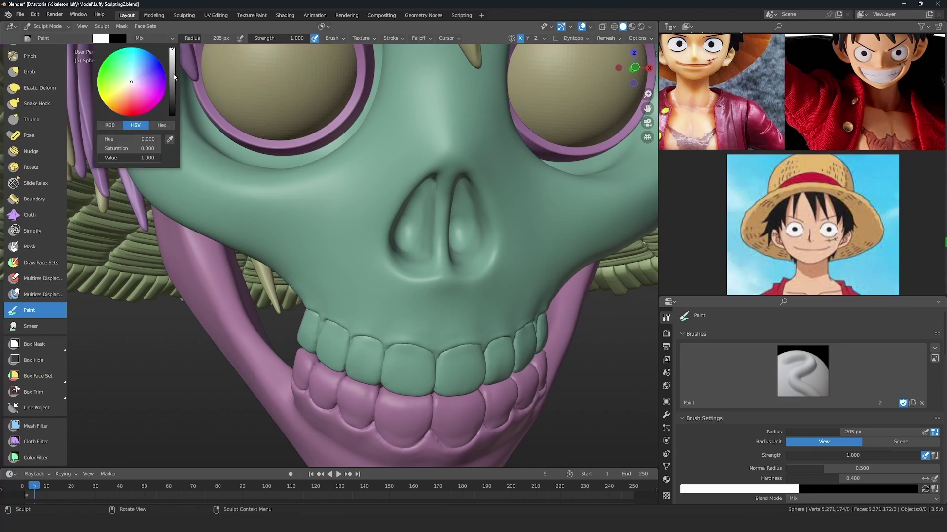
{"action": "left_click_drag", "start_coordinate": [173, 75], "coordinate": [198, 155]}
{"action": "key", "text": "f"}
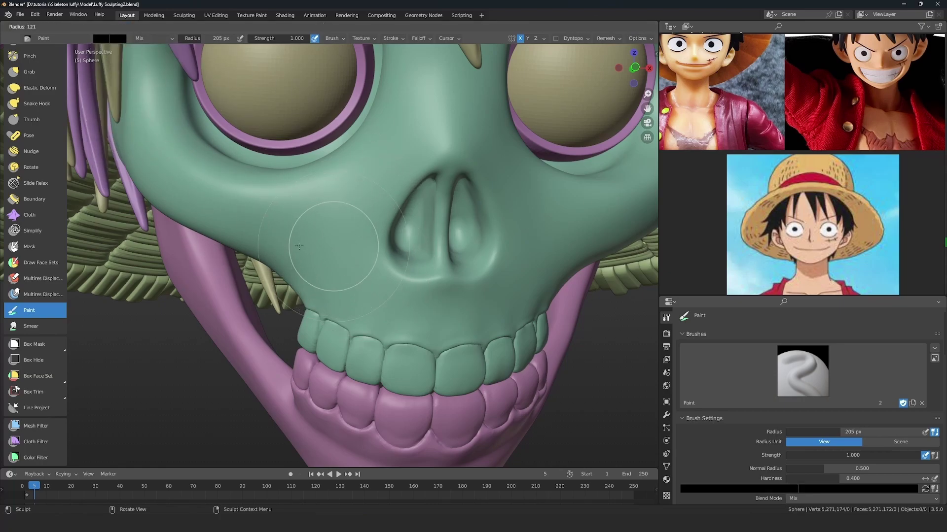
{"action": "left_click", "coordinate": [317, 243]}
{"action": "scroll", "coordinate": [353, 238], "scroll_direction": "up", "scroll_amount": 2}
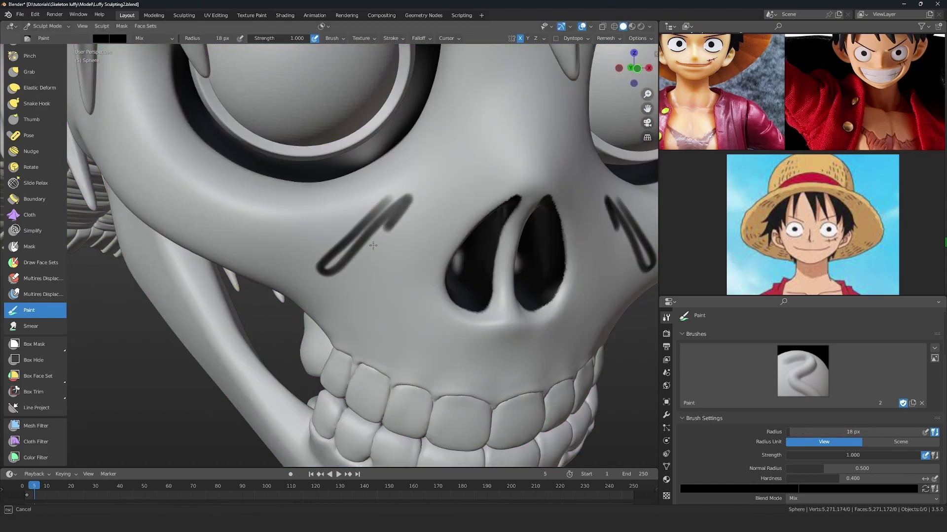
Paint the black stitch marks of the scar below the eye socket and a thin dark outline around the nose cavity.
{"action": "left_click_drag", "start_coordinate": [378, 227], "coordinate": [389, 296]}
{"action": "left_click_drag", "start_coordinate": [390, 296], "coordinate": [400, 320]}
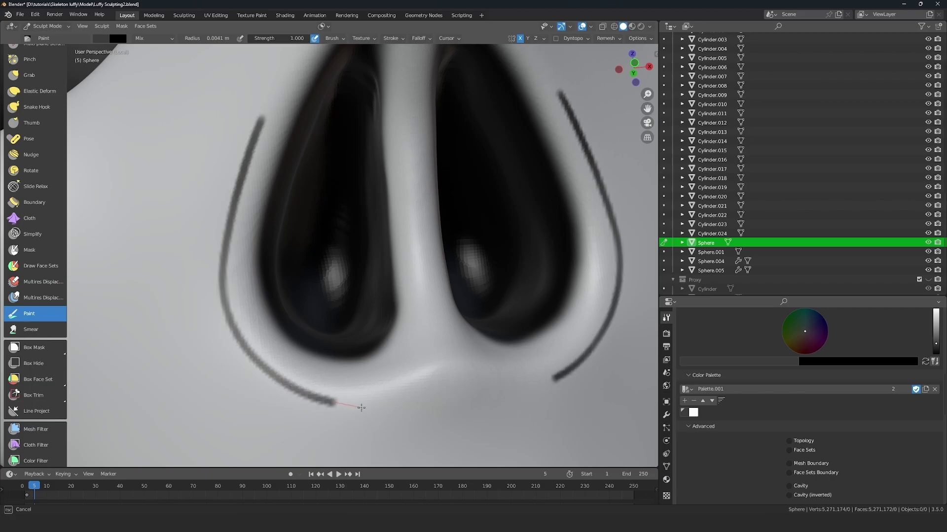
{"action": "left_click_drag", "start_coordinate": [435, 374], "coordinate": [436, 373]}
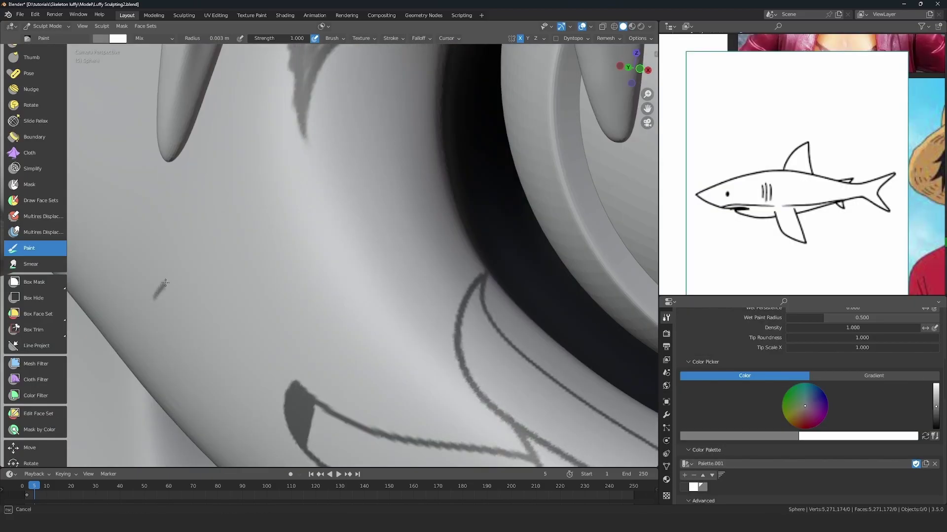
Paint a shark's body outline with a forked tail on the skull's cheek beside the eye socket.
{"action": "left_click_drag", "start_coordinate": [154, 297], "coordinate": [406, 198]}
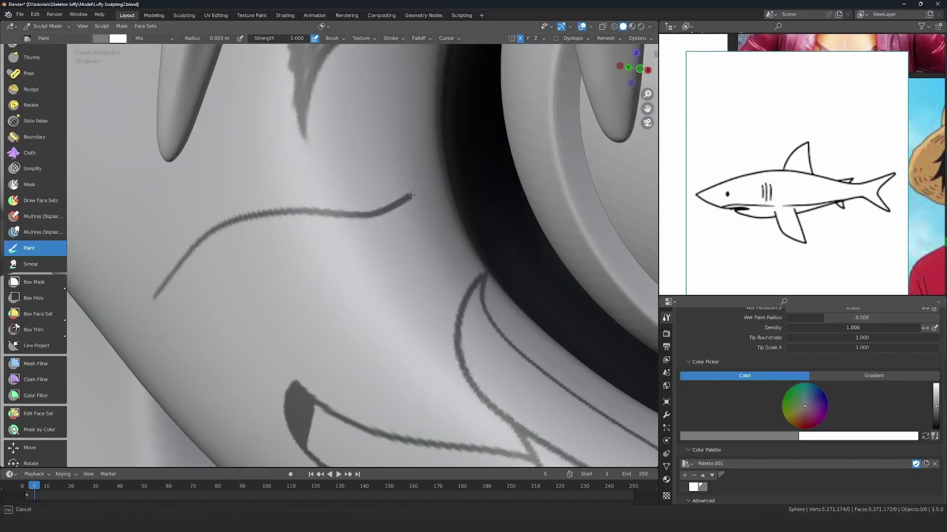
{"action": "left_click_drag", "start_coordinate": [167, 303], "coordinate": [403, 227]}
{"action": "middle_click_drag", "start_coordinate": [425, 214], "coordinate": [382, 202], "text": "ctrl"}
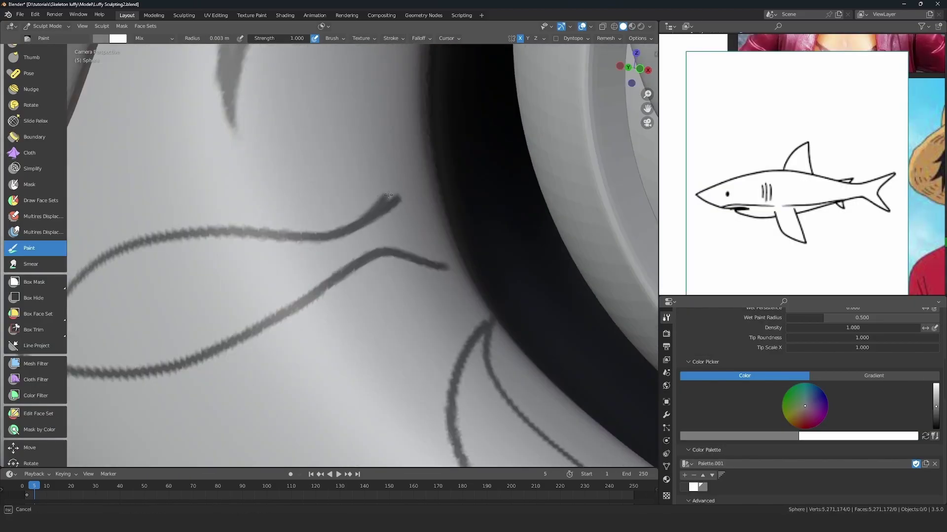
{"action": "left_click_drag", "start_coordinate": [437, 258], "coordinate": [446, 267]}
{"action": "middle_click_drag", "start_coordinate": [446, 267], "coordinate": [388, 237], "text": "ctrl"}
Paint the shark's mouth and the belly line running back towards its tail.
{"action": "mouse_move", "coordinate": [327, 274]}
{"action": "middle_mouse_down", "text": "shift"}
{"action": "mouse_move", "coordinate": [407, 197]}
{"action": "mouse_move", "coordinate": [196, 277]}
{"action": "mouse_move", "coordinate": [244, 314]}
{"action": "middle_mouse_up", "text": "shift"}
{"action": "left_click_drag", "start_coordinate": [216, 319], "coordinate": [318, 281]}
{"action": "middle_click_drag", "start_coordinate": [276, 306], "coordinate": [303, 289], "text": "shift"}
{"action": "mouse_move", "coordinate": [288, 297]}
{"action": "left_mouse_down", "text": "ctrl"}
{"action": "mouse_move", "coordinate": [249, 314]}
{"action": "mouse_move", "coordinate": [289, 290]}
{"action": "left_mouse_up", "text": "ctrl"}
{"action": "mouse_move", "coordinate": [332, 262]}
{"action": "middle_mouse_down", "text": "ctrl"}
{"action": "mouse_move", "coordinate": [347, 241]}
{"action": "mouse_move", "coordinate": [331, 263]}
{"action": "mouse_move", "coordinate": [264, 288]}
{"action": "mouse_move", "coordinate": [264, 270]}
{"action": "middle_mouse_up", "text": "ctrl"}
{"action": "left_click_drag", "start_coordinate": [236, 306], "coordinate": [394, 247]}
{"action": "middle_click_drag", "start_coordinate": [431, 230], "coordinate": [404, 217], "text": "ctrl"}
{"action": "left_click_drag", "start_coordinate": [381, 258], "coordinate": [518, 197]}
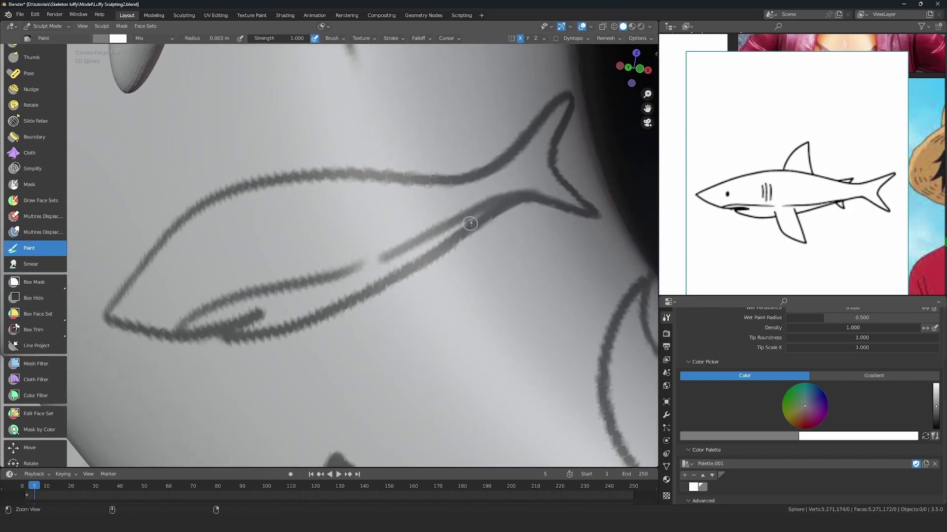
Paint the shark's dorsal and pectoral fins plus the small fins above and below the body near the tail.
{"action": "middle_click_drag", "start_coordinate": [340, 289], "coordinate": [335, 263], "text": "ctrl"}
{"action": "left_click_drag", "start_coordinate": [336, 262], "coordinate": [403, 248]}
{"action": "middle_click_drag", "start_coordinate": [375, 198], "coordinate": [390, 340], "text": "shift"}
{"action": "left_click_drag", "start_coordinate": [252, 258], "coordinate": [399, 247]}
{"action": "mouse_move", "coordinate": [400, 208]}
{"action": "middle_mouse_down", "text": "ctrl"}
{"action": "mouse_move", "coordinate": [400, 315]}
{"action": "mouse_move", "coordinate": [400, 207]}
{"action": "middle_mouse_up", "text": "ctrl"}
{"action": "left_click_drag", "start_coordinate": [350, 192], "coordinate": [413, 191]}
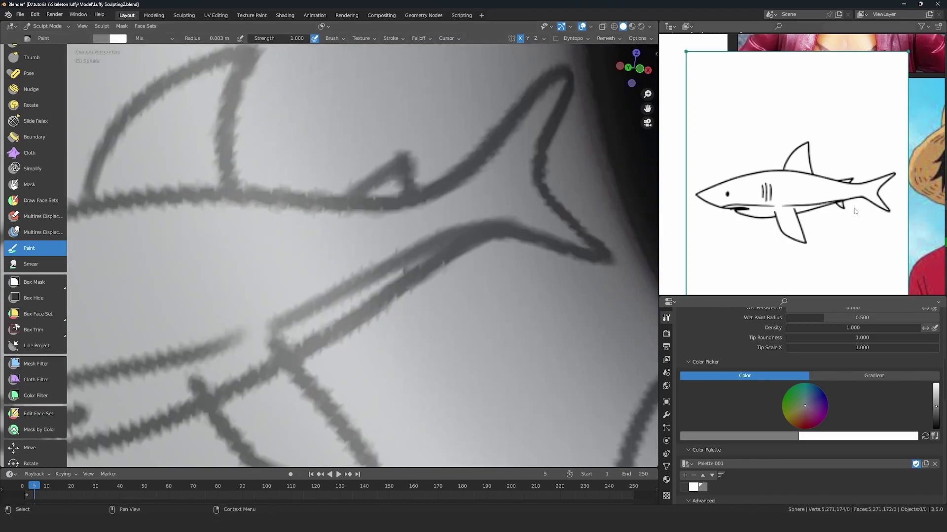
{"action": "left_click_drag", "start_coordinate": [425, 273], "coordinate": [387, 321]}
Paint short parallel gill slits on the side of the shark behind its head.
{"action": "middle_click_drag", "start_coordinate": [148, 241], "coordinate": [359, 201], "text": "shift"}
{"action": "left_click_drag", "start_coordinate": [274, 258], "coordinate": [275, 272]}
{"action": "middle_click_drag", "start_coordinate": [301, 267], "coordinate": [313, 252], "text": "ctrl"}
{"action": "left_click_drag", "start_coordinate": [312, 222], "coordinate": [320, 291]}
{"action": "left_click_drag", "start_coordinate": [332, 217], "coordinate": [339, 286]}
{"action": "left_click_drag", "start_coordinate": [351, 222], "coordinate": [359, 271]}
Paint a cluster of small dots above the shark on the skull's cheek.
{"action": "mouse_move", "coordinate": [357, 237]}
{"action": "middle_mouse_down", "text": "ctrl"}
{"action": "mouse_move", "coordinate": [360, 315]}
{"action": "mouse_move", "coordinate": [365, 217]}
{"action": "middle_mouse_up", "text": "ctrl"}
{"action": "middle_click_drag", "start_coordinate": [349, 259], "coordinate": [315, 315], "text": "ctrl"}
{"action": "mouse_move", "coordinate": [315, 197]}
{"action": "middle_mouse_down"}
{"action": "mouse_move", "coordinate": [384, 188]}
{"action": "mouse_move", "coordinate": [336, 245]}
{"action": "middle_mouse_up"}
{"action": "left_click", "coordinate": [273, 209]}
{"action": "left_click", "coordinate": [281, 175]}
{"action": "left_click", "coordinate": [254, 153]}
{"action": "left_click", "coordinate": [271, 124]}
Paint small accent strokes around the shark drawing on the skull.
{"action": "mouse_move", "coordinate": [305, 195]}
{"action": "middle_mouse_down", "text": "ctrl"}
{"action": "mouse_move", "coordinate": [320, 254]}
{"action": "mouse_move", "coordinate": [346, 203]}
{"action": "mouse_move", "coordinate": [340, 237]}
{"action": "middle_mouse_up", "text": "ctrl"}
{"action": "middle_click_drag", "start_coordinate": [341, 237], "coordinate": [313, 222]}
{"action": "middle_click_drag", "start_coordinate": [273, 191], "coordinate": [296, 212]}
{"action": "middle_click_drag", "start_coordinate": [374, 217], "coordinate": [314, 276], "text": "shift"}
{"action": "middle_click_drag", "start_coordinate": [313, 276], "coordinate": [310, 227], "text": "ctrl"}
{"action": "left_click_drag", "start_coordinate": [257, 270], "coordinate": [230, 274]}
{"action": "key", "text": "KP_0"}
{"action": "key", "text": "KP_0"}
{"action": "middle_click_drag", "start_coordinate": [298, 299], "coordinate": [320, 225], "text": "shift"}
{"action": "left_click_drag", "start_coordinate": [395, 277], "coordinate": [398, 289]}
{"action": "middle_click_drag", "start_coordinate": [345, 231], "coordinate": [316, 247]}
{"action": "mouse_move", "coordinate": [315, 247]}
{"action": "middle_mouse_down", "text": "ctrl"}
{"action": "mouse_move", "coordinate": [315, 296]}
{"action": "mouse_move", "coordinate": [289, 254]}
{"action": "mouse_move", "coordinate": [315, 239]}
{"action": "mouse_move", "coordinate": [308, 242]}
{"action": "middle_mouse_up", "text": "ctrl"}
{"action": "key", "text": "KP_0"}
Open the brush's stroke settings and paint further decorative strokes on the skull, isolating it where needed.
{"action": "scroll", "coordinate": [715, 425], "scroll_direction": "down", "scroll_amount": 10}
{"action": "left_click", "coordinate": [694, 412]}
{"action": "left_click", "coordinate": [709, 412]}
{"action": "scroll", "coordinate": [703, 422], "scroll_direction": "up", "scroll_amount": 1}
{"action": "left_click_drag", "start_coordinate": [285, 249], "coordinate": [251, 207]}
{"action": "key", "text": "KP_Divide"}
{"action": "mouse_move", "coordinate": [235, 262]}
{"action": "middle_mouse_down", "text": "ctrl"}
{"action": "mouse_move", "coordinate": [276, 296]}
{"action": "mouse_move", "coordinate": [340, 207]}
{"action": "middle_mouse_up", "text": "ctrl"}
{"action": "key", "text": "KP_Divide"}
{"action": "left_click_drag", "start_coordinate": [359, 198], "coordinate": [311, 282]}
{"action": "middle_click_drag", "start_coordinate": [311, 257], "coordinate": [311, 282], "text": "ctrl"}
{"action": "mouse_move", "coordinate": [310, 282]}
{"action": "middle_mouse_down"}
{"action": "mouse_move", "coordinate": [295, 277]}
{"action": "mouse_move", "coordinate": [345, 244]}
{"action": "middle_mouse_up"}
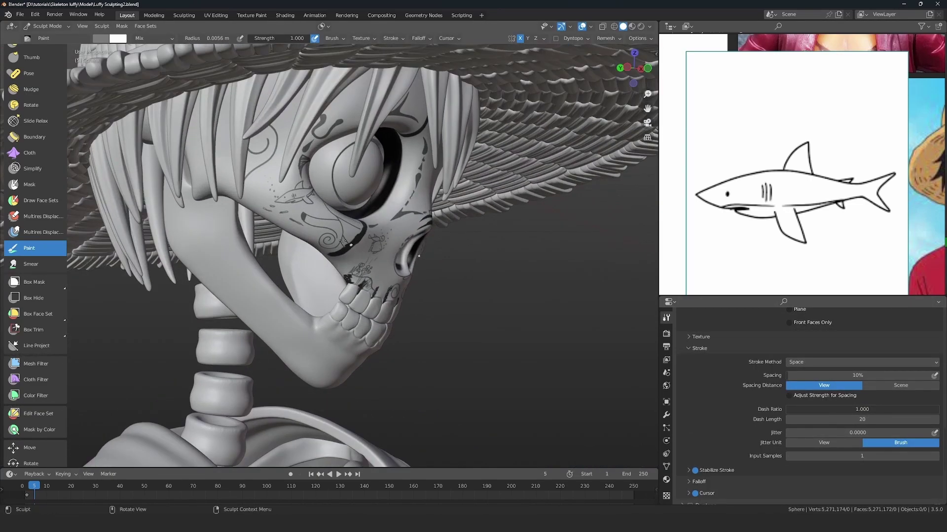
{"action": "key", "text": "KP_Divide"}
{"action": "mouse_move", "coordinate": [256, 119]}
{"action": "middle_mouse_down", "text": "ctrl"}
{"action": "mouse_move", "coordinate": [329, 192]}
{"action": "mouse_move", "coordinate": [281, 261]}
{"action": "middle_mouse_up", "text": "ctrl"}
{"action": "key", "text": "shift+s"}
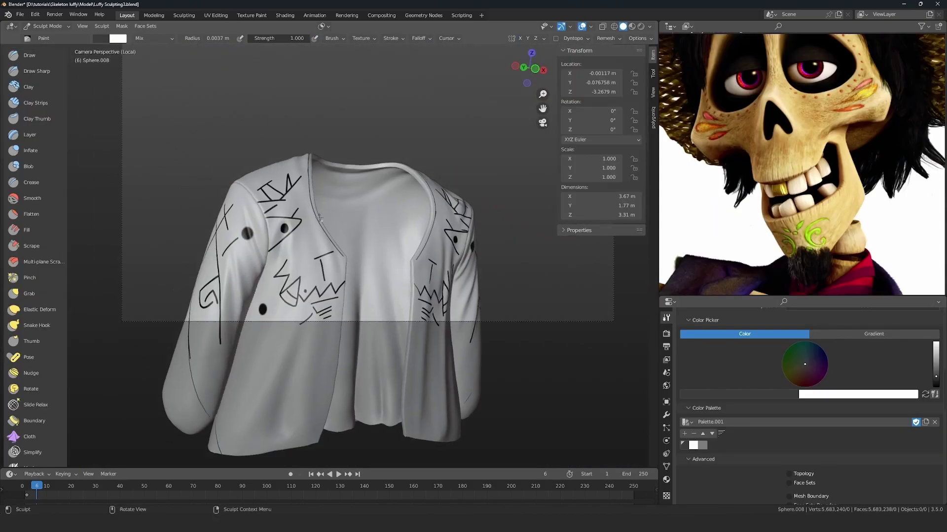
Return the painted shirt to Object Mode, leave its local view and deselect everything.
{"action": "left_click", "coordinate": [46, 26]}
{"action": "left_click", "coordinate": [51, 37]}
{"action": "middle_click_drag", "start_coordinate": [306, 207], "coordinate": [306, 262], "text": "ctrl"}
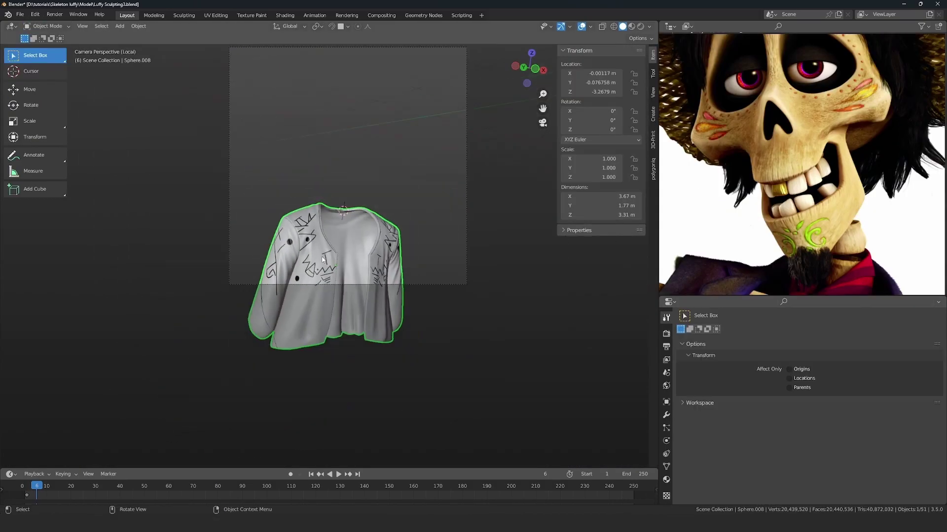
{"action": "key", "text": "KP_Divide"}
{"action": "key", "text": "alt+a"}
{"action": "middle_click_drag", "start_coordinate": [368, 170], "coordinate": [322, 215], "text": "shift"}
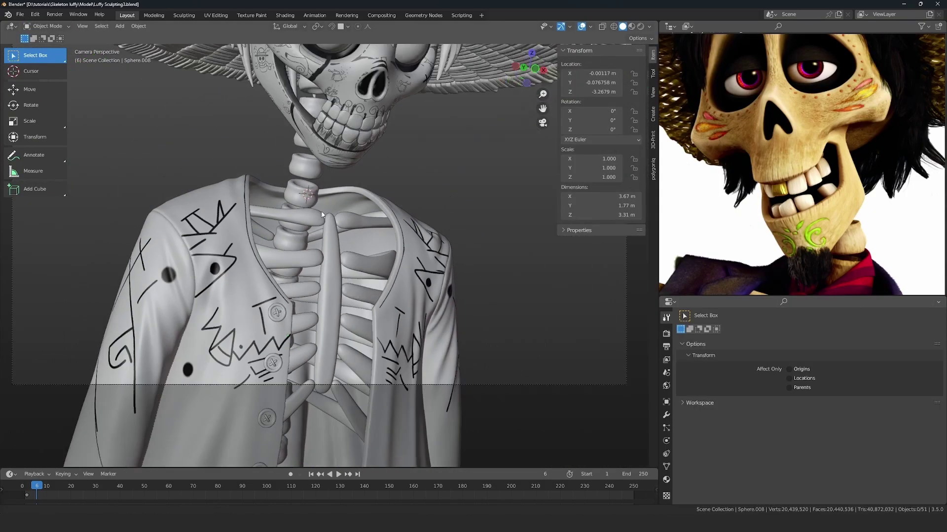
Examine the painted shirt and skull on the complete figure with the viewport overlays toggled.
{"action": "scroll", "coordinate": [323, 230], "scroll_direction": "down", "scroll_amount": 2}
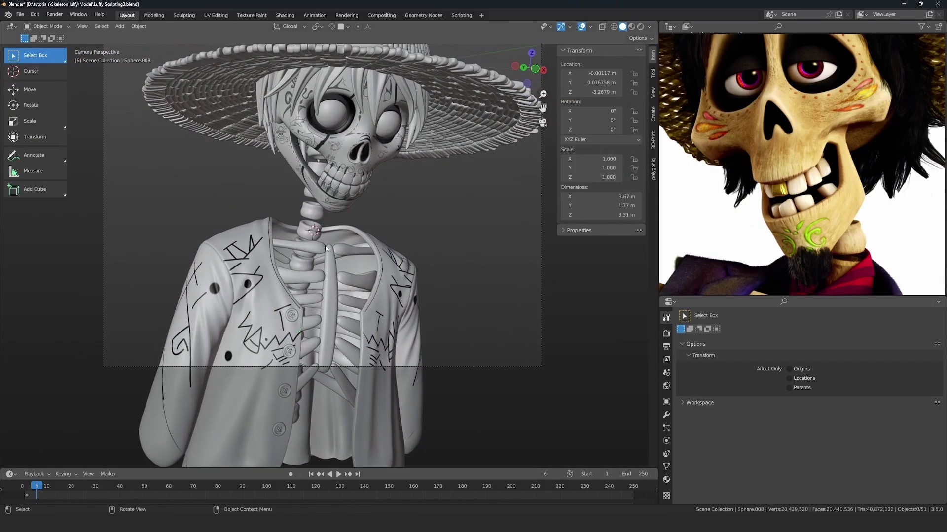
{"action": "scroll", "coordinate": [335, 309], "scroll_direction": "up", "scroll_amount": 3}
{"action": "left_click", "coordinate": [340, 327]}
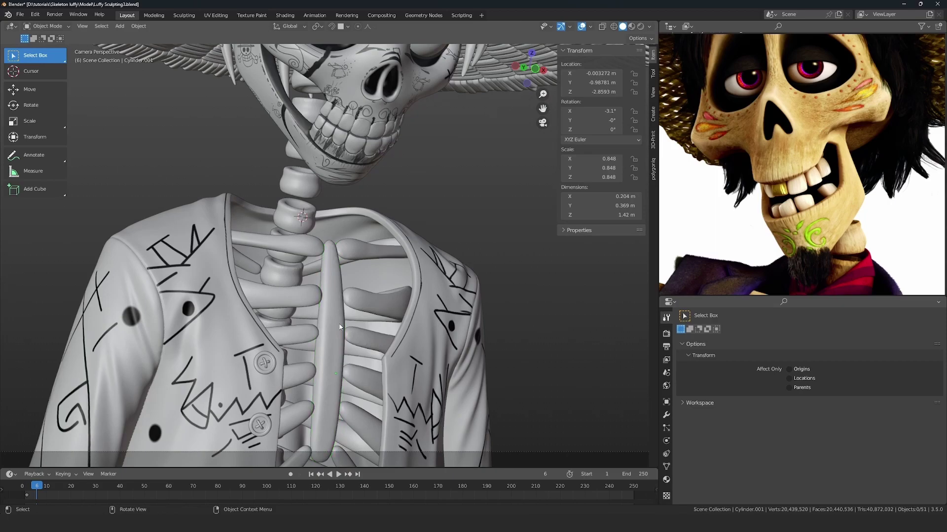
{"action": "scroll", "coordinate": [340, 326], "scroll_direction": "down", "scroll_amount": 4}
{"action": "key", "text": "shift+alt+z"}
{"action": "middle_click_drag", "start_coordinate": [374, 252], "coordinate": [409, 296]}
{"action": "scroll", "coordinate": [368, 297], "scroll_direction": "down", "scroll_amount": 4}
{"action": "scroll", "coordinate": [416, 235], "scroll_direction": "up", "scroll_amount": 2}
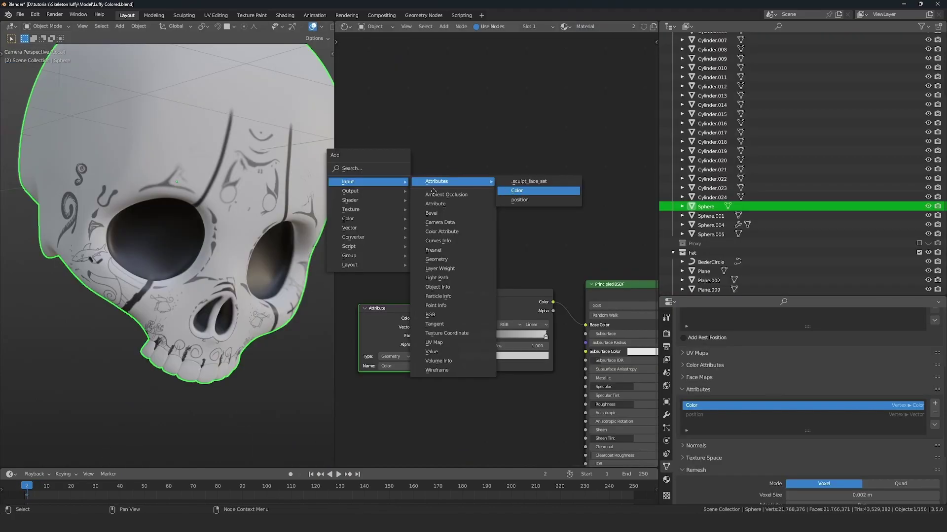
Add an Attribute node for Color to the skull's material and mute its ColorRamp node.
{"action": "left_click", "coordinate": [522, 190]}
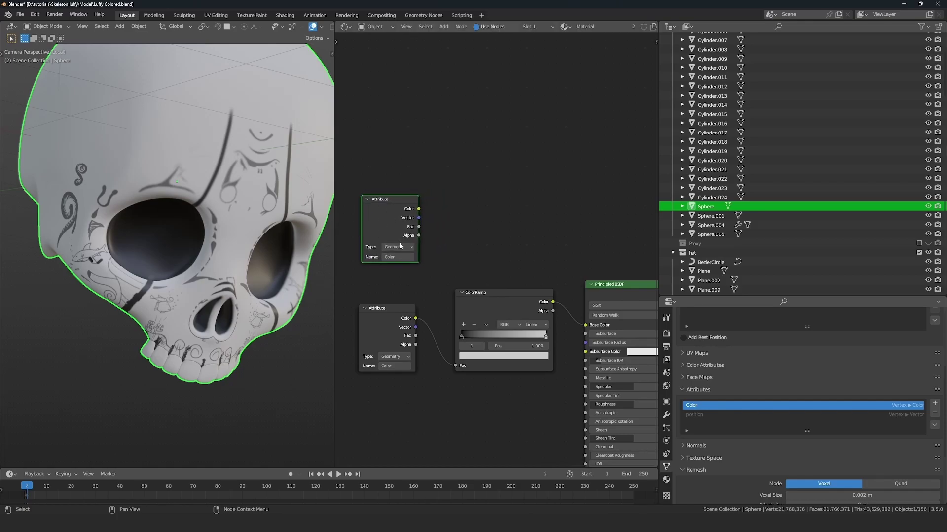
{"action": "scroll", "coordinate": [478, 293], "scroll_direction": "down", "scroll_amount": 2}
{"action": "scroll", "coordinate": [478, 292], "scroll_direction": "up", "scroll_amount": 2}
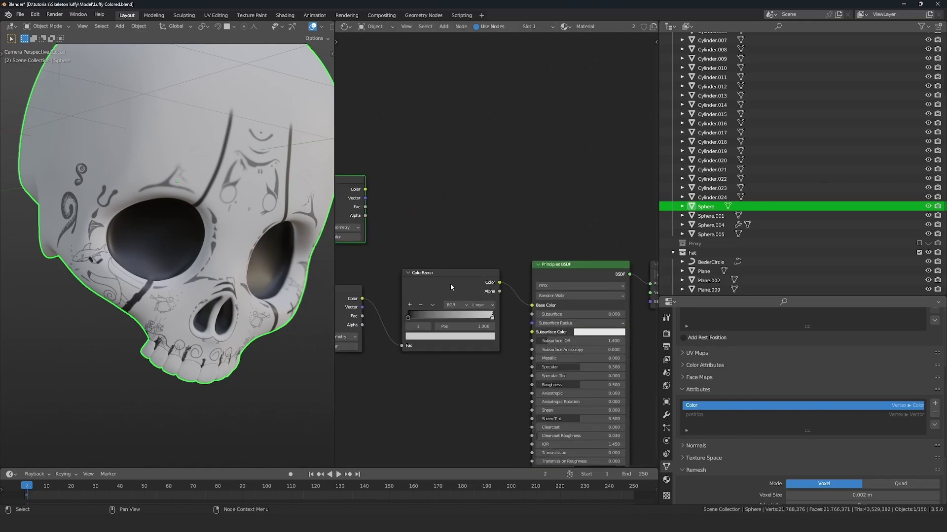
{"action": "middle_click_drag", "start_coordinate": [376, 301], "coordinate": [401, 292]}
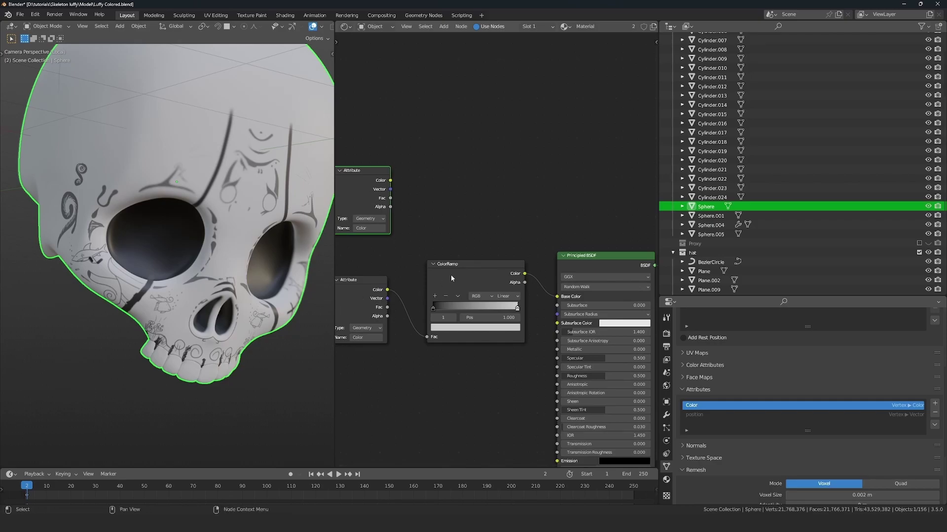
{"action": "key", "text": "m"}
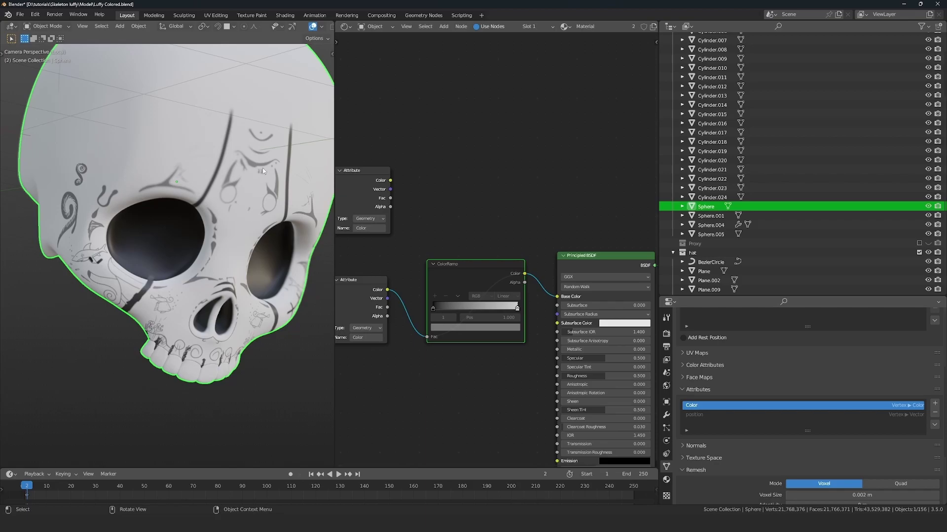
{"action": "scroll", "coordinate": [375, 285], "scroll_direction": "up", "scroll_amount": 1}
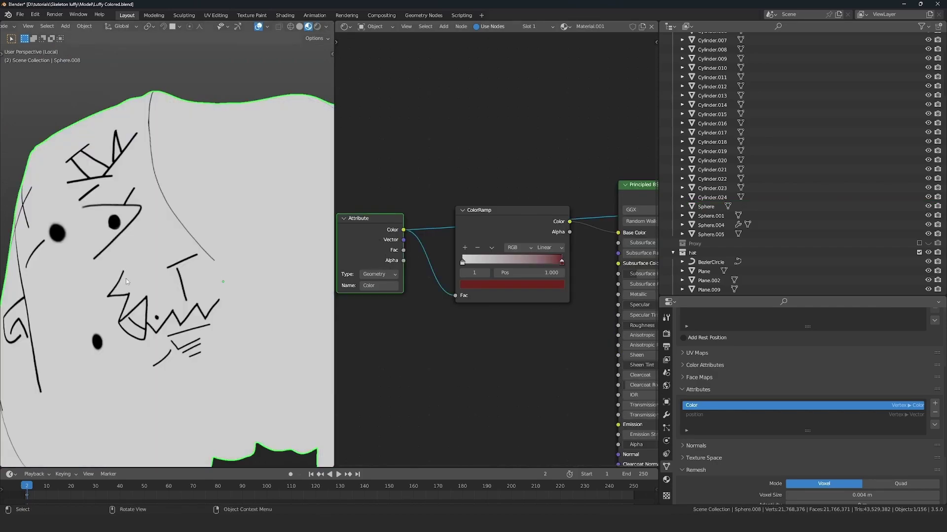
Preview the ColorRamp output of the shirt's material and adjust the brightness of its dark red stop.
{"action": "middle_click_drag", "start_coordinate": [500, 255], "coordinate": [460, 256]}
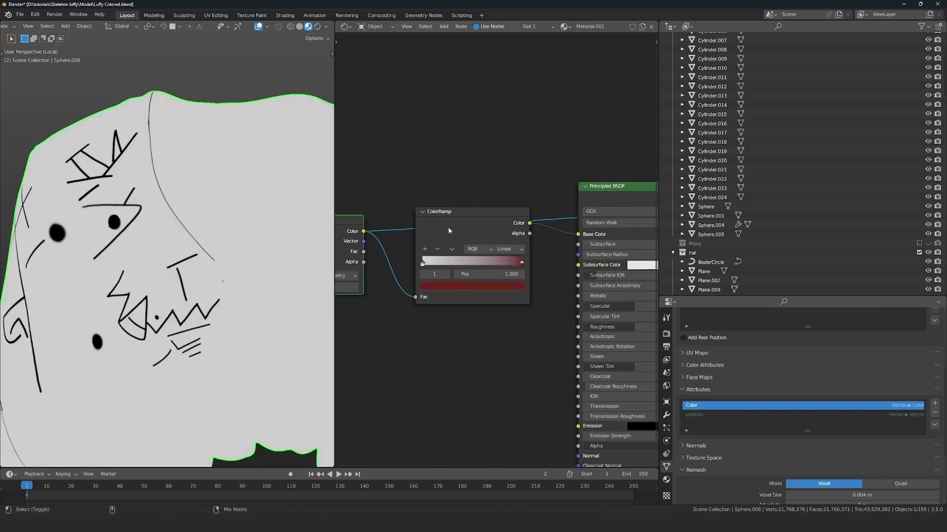
{"action": "left_click", "coordinate": [436, 229], "text": "ctrl+shift"}
{"action": "left_click", "coordinate": [492, 287]}
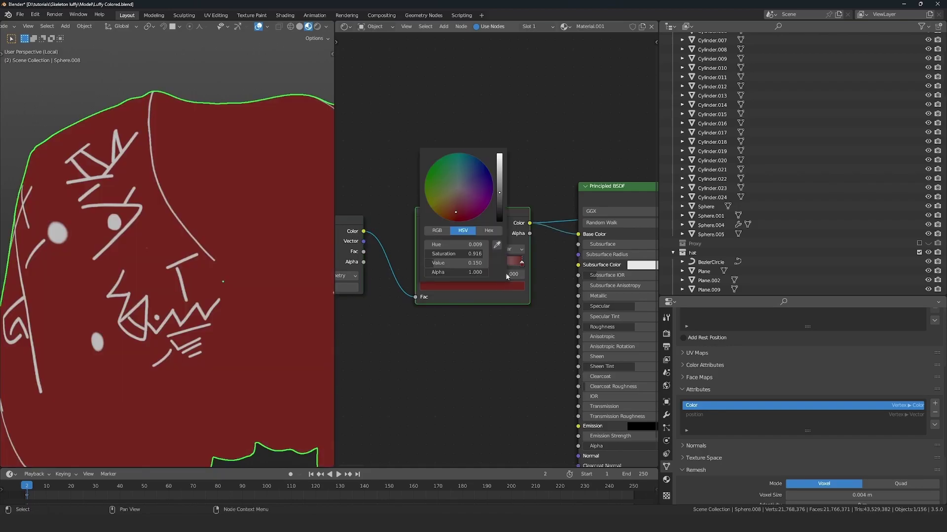
{"action": "left_click_drag", "start_coordinate": [500, 215], "coordinate": [499, 221]}
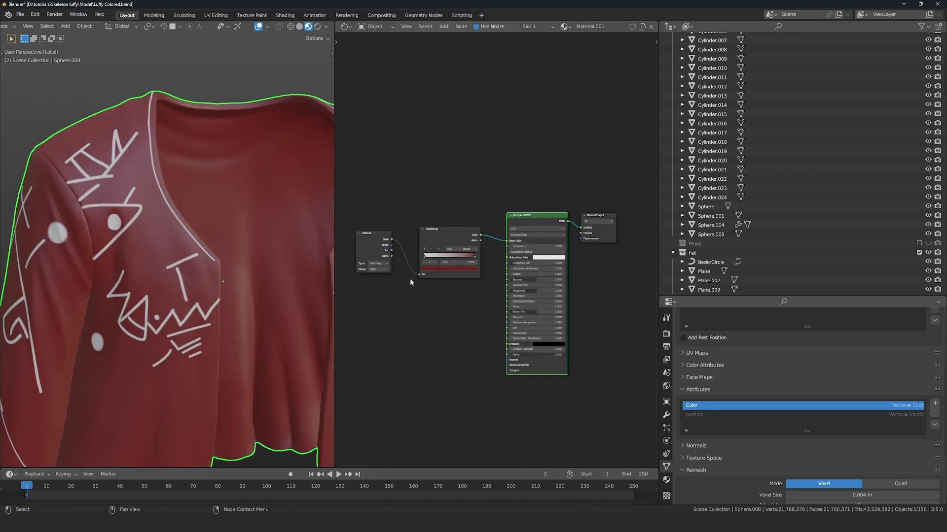
Switch the viewport to solid shading, leave the shirt's local view and look over the buttoned shirt on the skeleton.
{"action": "scroll", "coordinate": [225, 290], "scroll_direction": "down", "scroll_amount": 4}
{"action": "mouse_move", "coordinate": [225, 291]}
{"action": "middle_mouse_down"}
{"action": "mouse_move", "coordinate": [197, 288]}
{"action": "mouse_move", "coordinate": [207, 293]}
{"action": "middle_mouse_up"}
{"action": "key", "text": "z"}
{"action": "left_click", "coordinate": [201, 280]}
{"action": "key", "text": "KP_Divide"}
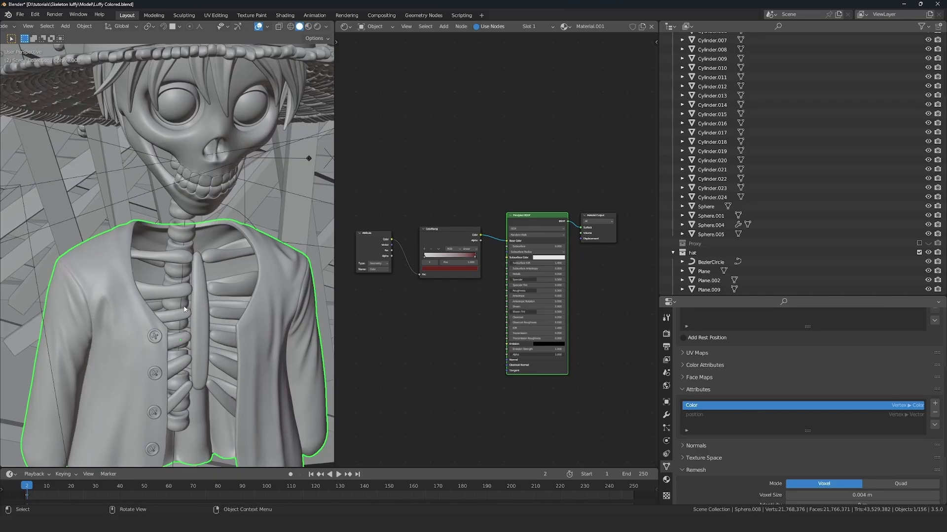
{"action": "scroll", "coordinate": [189, 347], "scroll_direction": "up", "scroll_amount": 3}
{"action": "middle_click_drag", "start_coordinate": [189, 348], "coordinate": [211, 150], "text": "shift"}
{"action": "scroll", "coordinate": [187, 236], "scroll_direction": "down", "scroll_amount": 2}
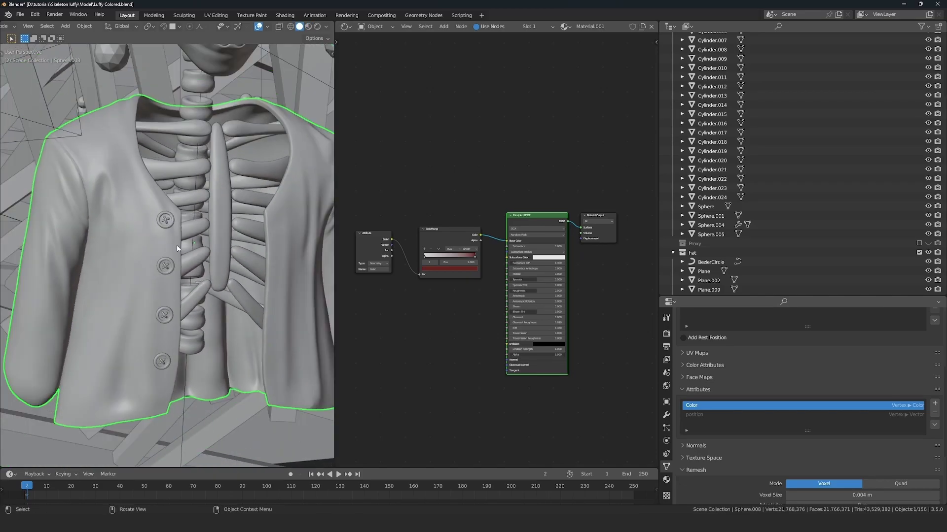
{"action": "middle_click_drag", "start_coordinate": [176, 243], "coordinate": [198, 269]}
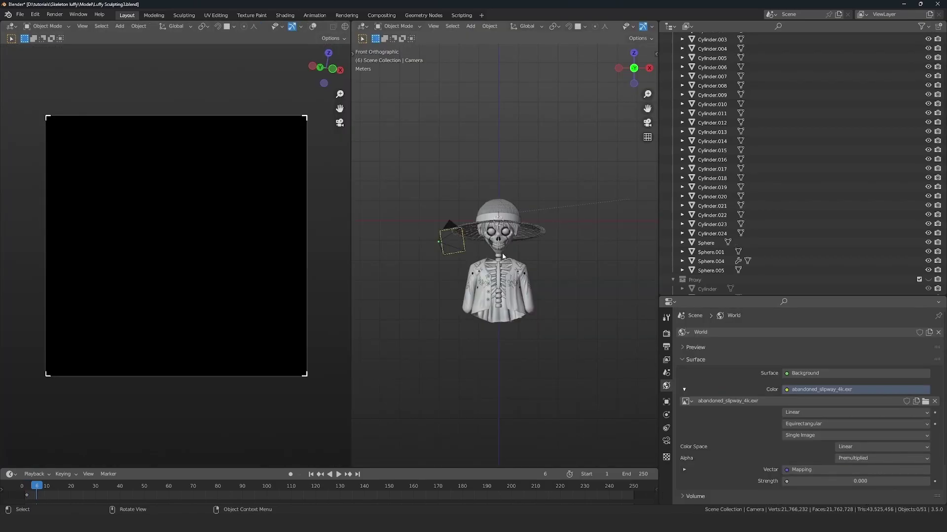
Add an area light and move it up along Z to above the straw hat.
{"action": "scroll", "coordinate": [492, 296], "scroll_direction": "down", "scroll_amount": 5}
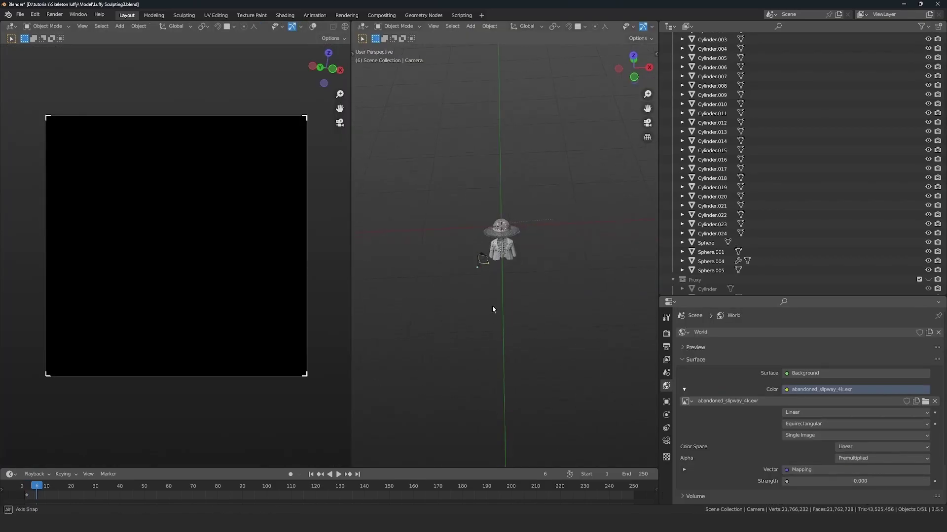
{"action": "scroll", "coordinate": [499, 271], "scroll_direction": "up", "scroll_amount": 4}
{"action": "middle_click_drag", "start_coordinate": [499, 271], "coordinate": [511, 241], "text": "shift"}
{"action": "key", "text": "shift+a"}
{"action": "mouse_move", "coordinate": [479, 295]}
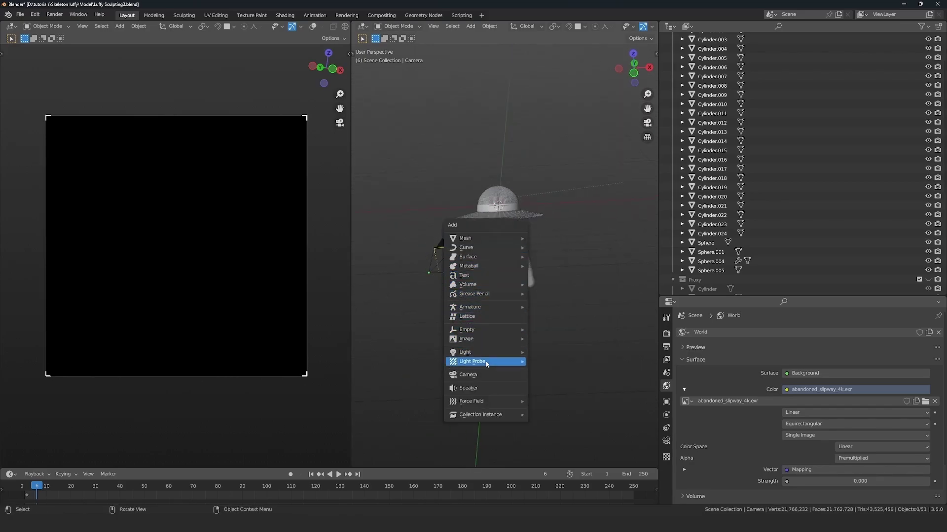
{"action": "mouse_move", "coordinate": [485, 356]}
{"action": "left_click", "coordinate": [548, 382]}
{"action": "key", "text": "g"}
{"action": "key", "text": "z"}
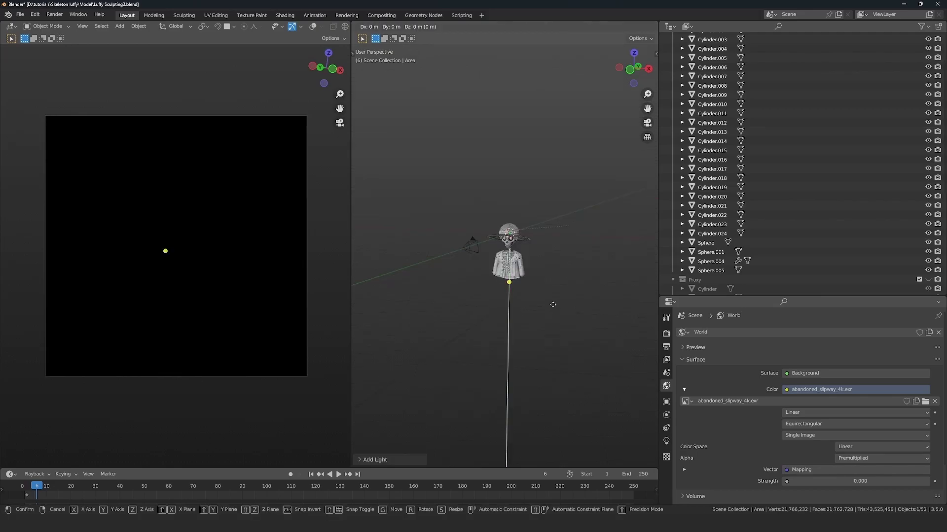
{"action": "left_click", "coordinate": [546, 270]}
Enlarge the area light to about 16.9 m and raise it higher above the figure along Z.
{"action": "key", "text": "KP_7"}
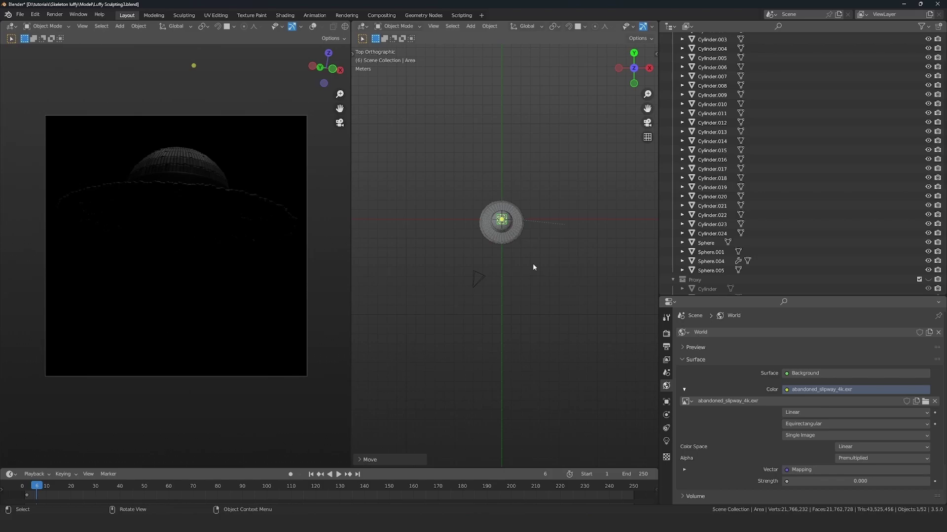
{"action": "scroll", "coordinate": [513, 213], "scroll_direction": "up", "scroll_amount": 5}
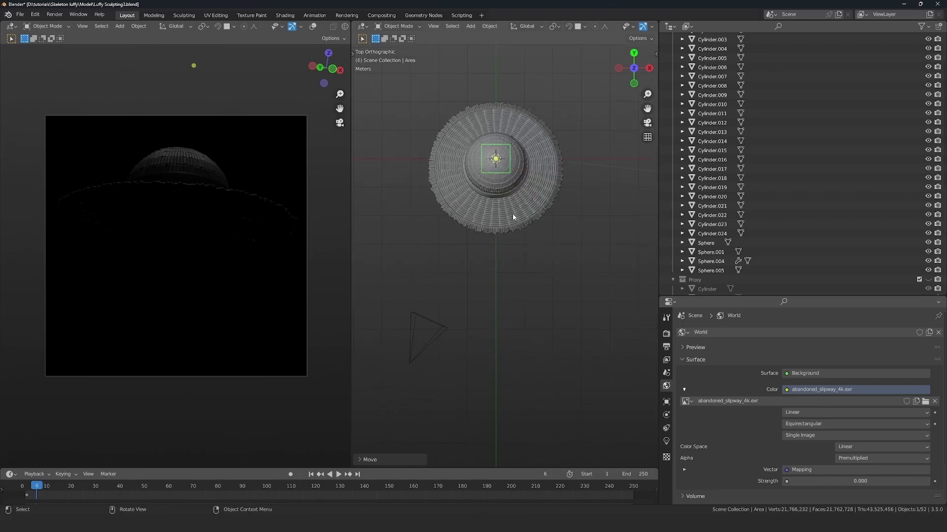
{"action": "left_click_drag", "start_coordinate": [513, 178], "coordinate": [554, 228]}
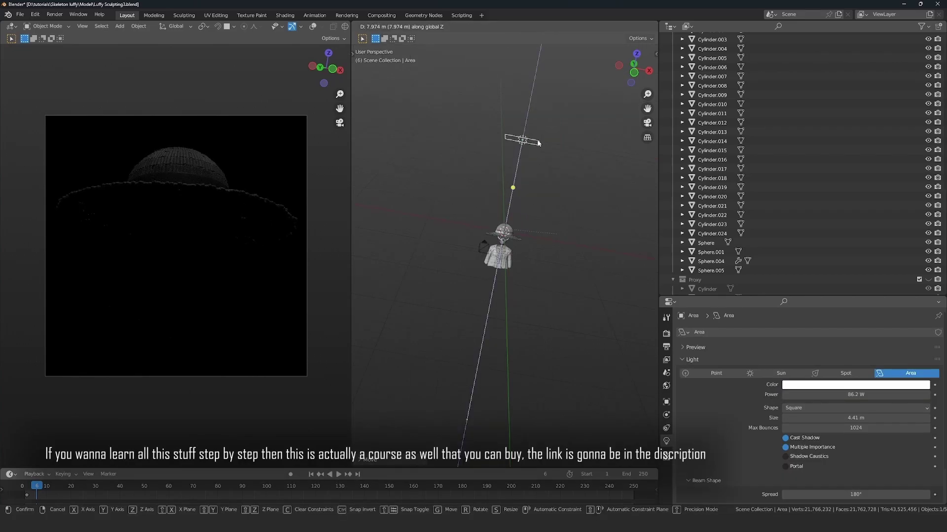
{"action": "left_click_drag", "start_coordinate": [538, 150], "coordinate": [604, 186]}
{"action": "mouse_move", "coordinate": [604, 186]}
{"action": "middle_mouse_down"}
{"action": "mouse_move", "coordinate": [596, 169]}
{"action": "mouse_move", "coordinate": [602, 197]}
{"action": "middle_mouse_up"}
Set the area light's power to 8600.2 W.
{"action": "left_click", "coordinate": [791, 395]}
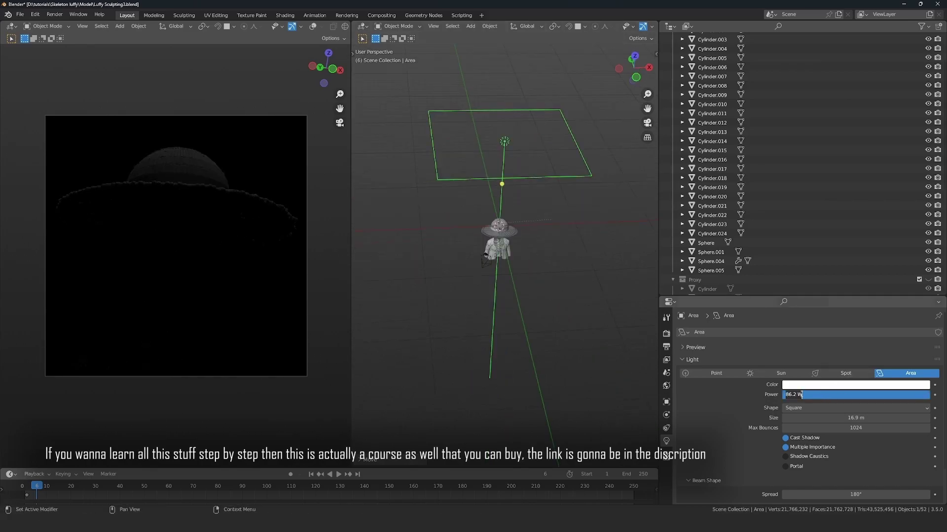
{"action": "type", "text": "00"}
{"action": "key", "text": "Return"}
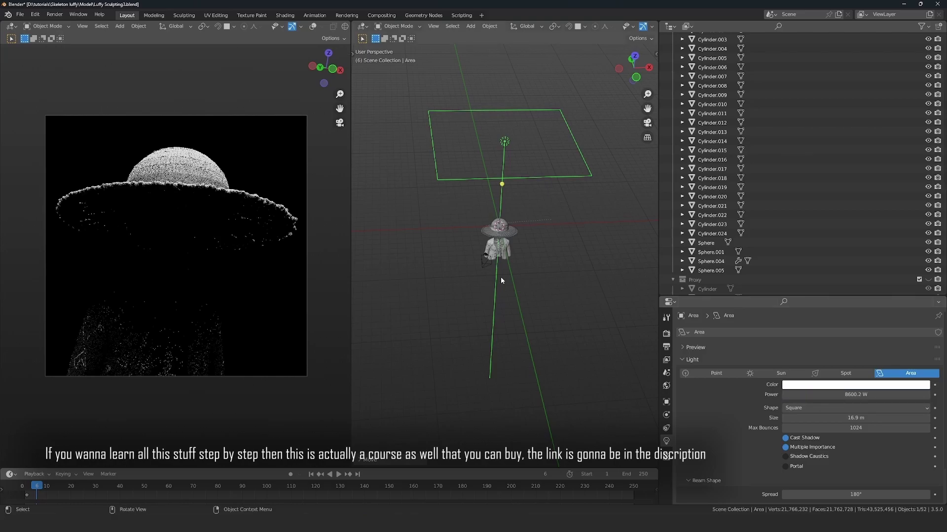
{"action": "middle_click_drag", "start_coordinate": [510, 283], "coordinate": [555, 255]}
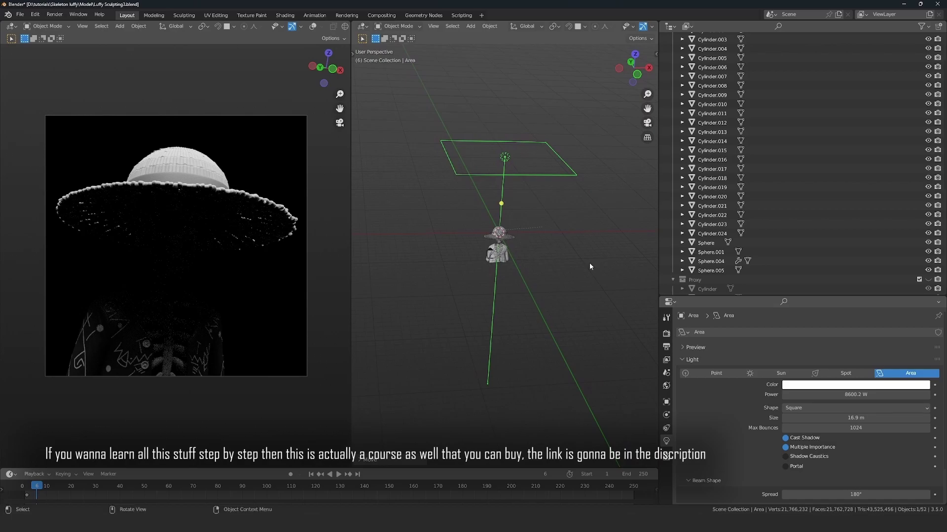
Set the area light's power to 860.2 W.
{"action": "left_click", "coordinate": [789, 396]}
{"action": "left_click", "coordinate": [797, 396]}
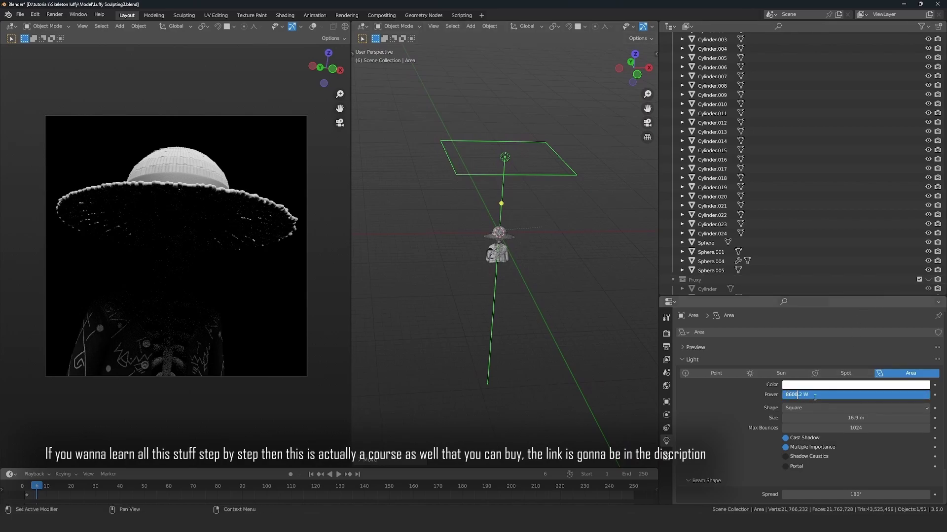
{"action": "key", "text": "BackSpace"}
{"action": "key", "text": "Return"}
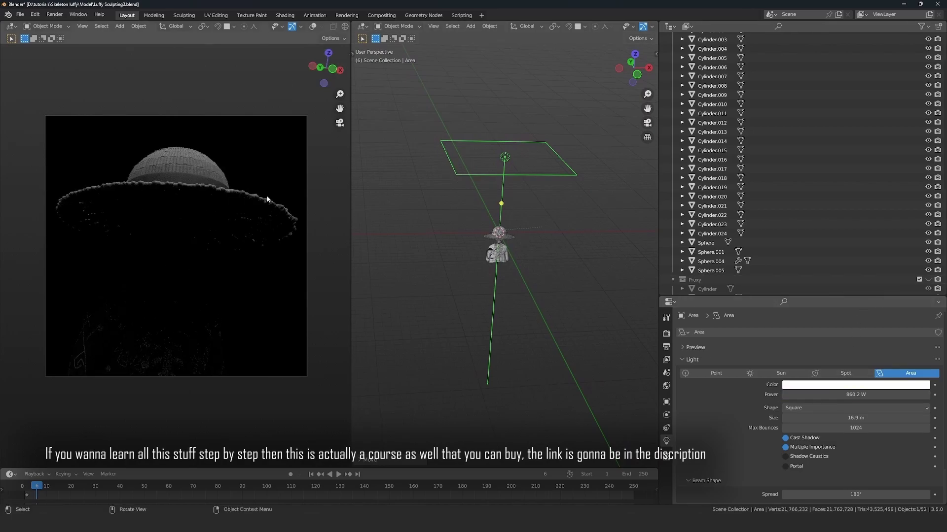
Duplicate the overhead area light in place from the top view.
{"action": "mouse_move", "coordinate": [458, 188]}
{"action": "middle_mouse_down"}
{"action": "mouse_move", "coordinate": [454, 156]}
{"action": "mouse_move", "coordinate": [464, 186]}
{"action": "middle_mouse_up"}
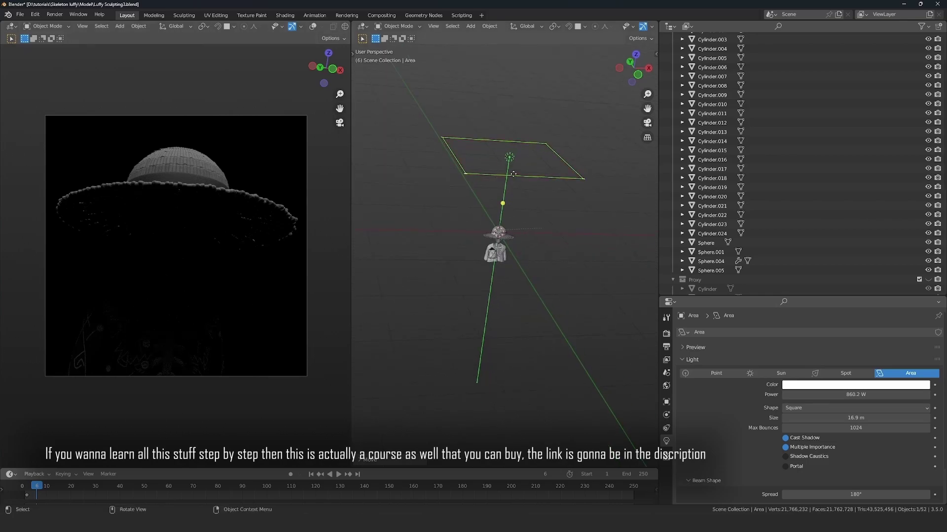
{"action": "key", "text": "KP_7"}
{"action": "key", "text": "shift+d"}
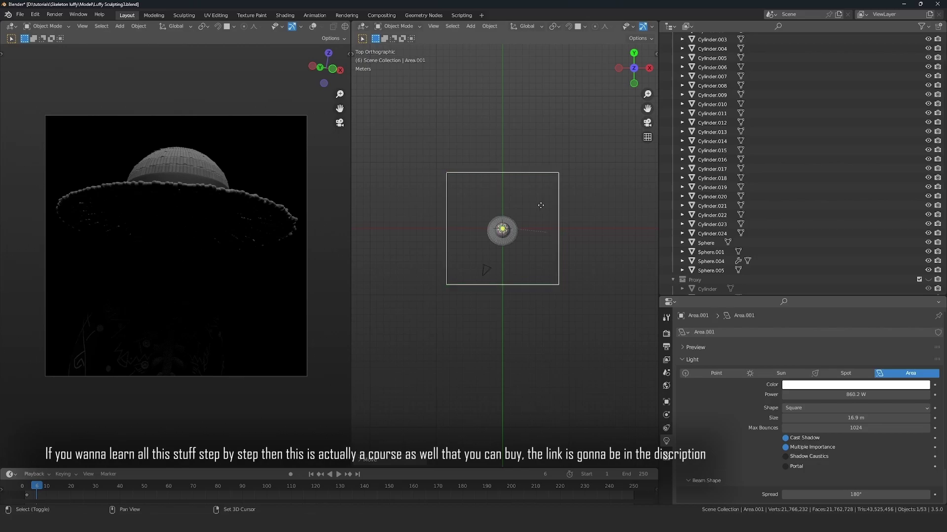
{"action": "right_click", "coordinate": [530, 249]}
{"action": "middle_click_drag", "start_coordinate": [530, 249], "coordinate": [516, 185]}
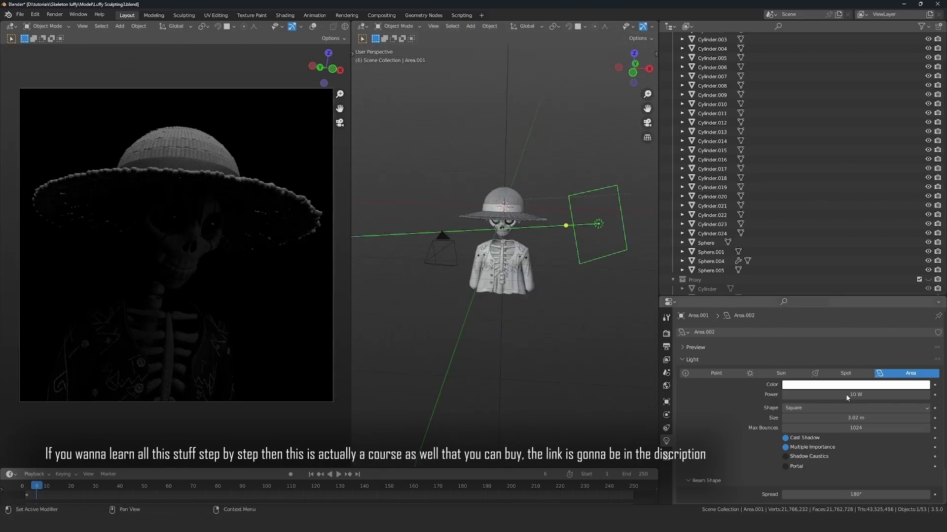
Set the power of the area light in front of the figure to 100 W.
{"action": "left_click", "coordinate": [847, 398]}
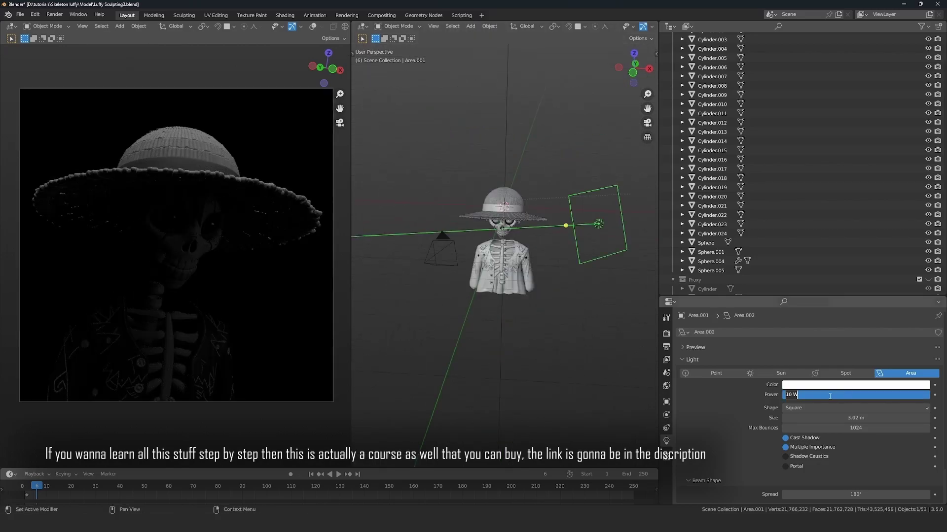
{"action": "type", "text": "100"}
{"action": "key", "text": "Return"}
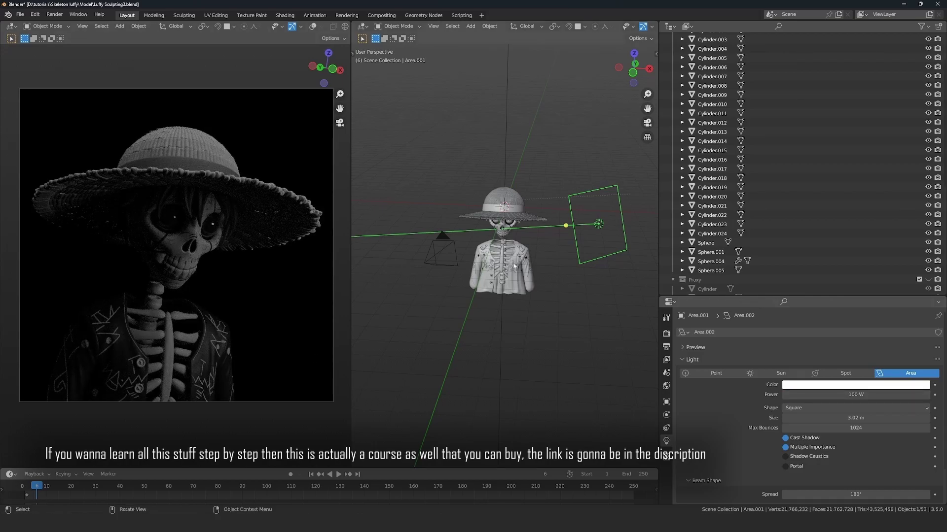
Duplicate the front area light and rotate the copy around the figure in top view so it sits behind the hat.
{"action": "key", "text": "KP_7"}
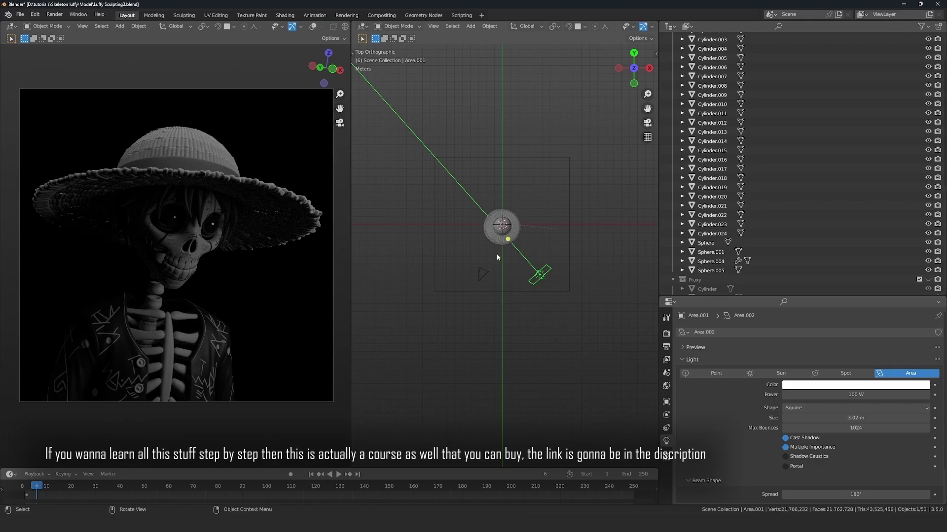
{"action": "scroll", "coordinate": [497, 261], "scroll_direction": "up", "scroll_amount": 3}
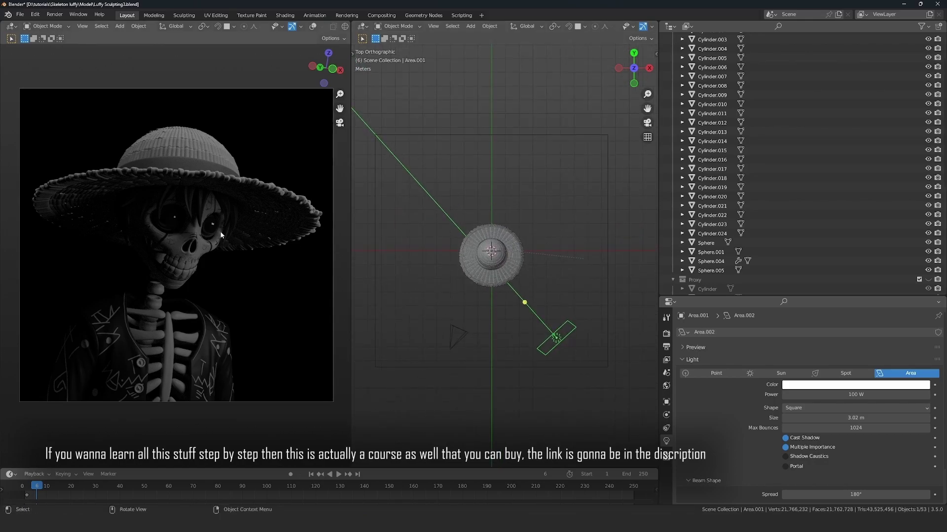
{"action": "key", "text": "shift+d"}
{"action": "key", "text": "r"}
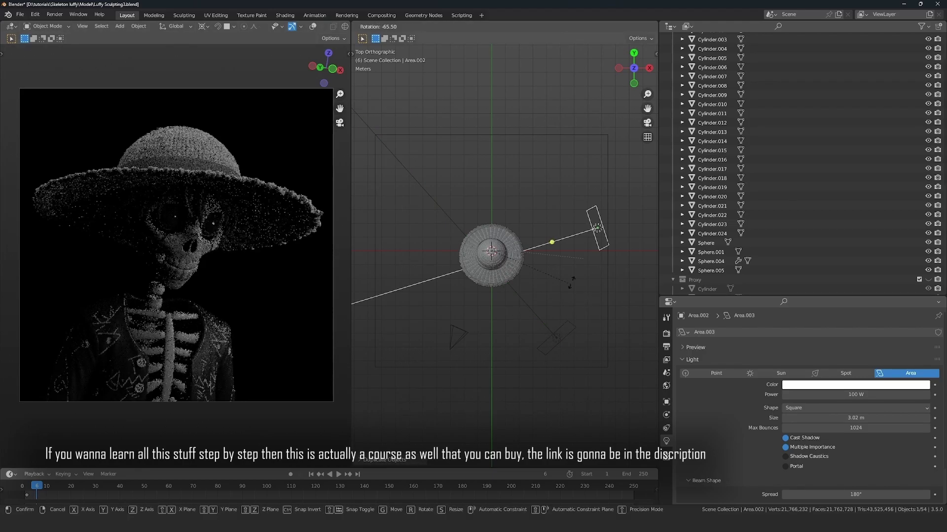
{"action": "left_click", "coordinate": [560, 228]}
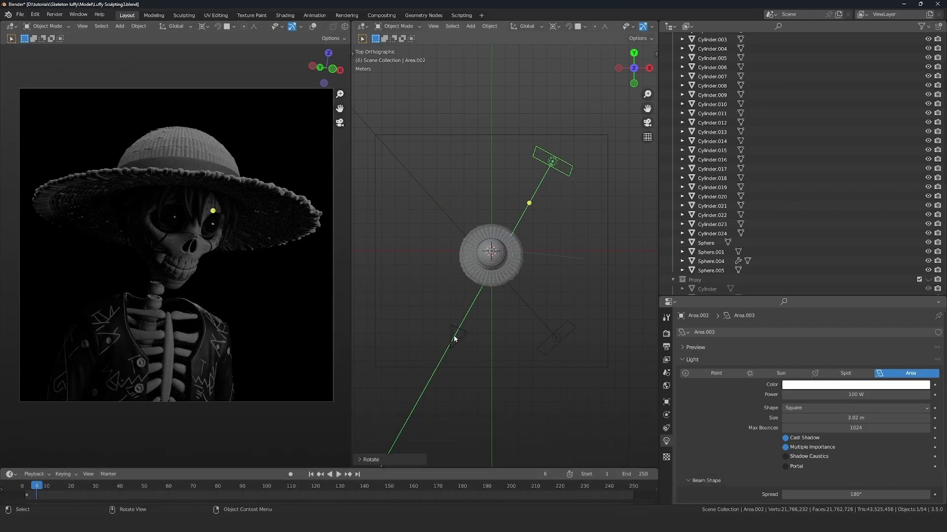
Move the rear area light closer to the figure along its local Z axis.
{"action": "middle_click_drag", "start_coordinate": [444, 379], "coordinate": [472, 253]}
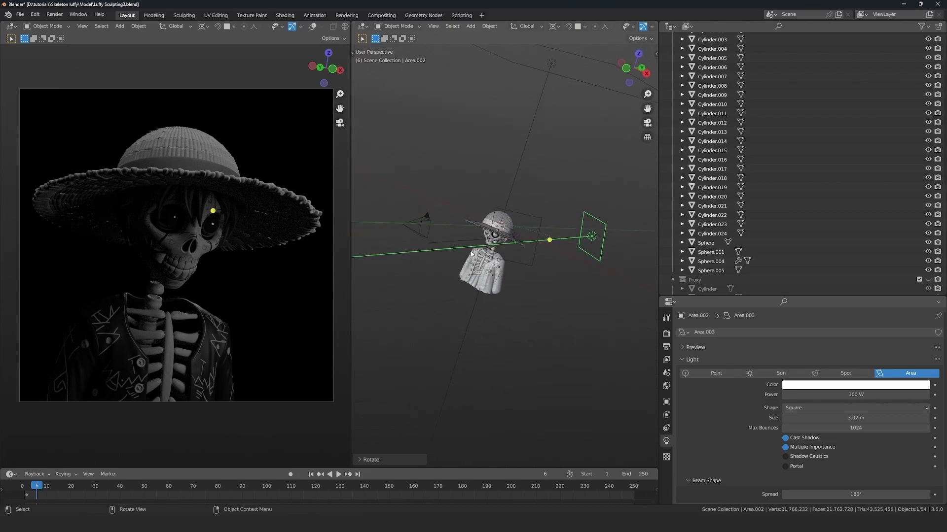
{"action": "scroll", "coordinate": [493, 264], "scroll_direction": "up", "scroll_amount": 2}
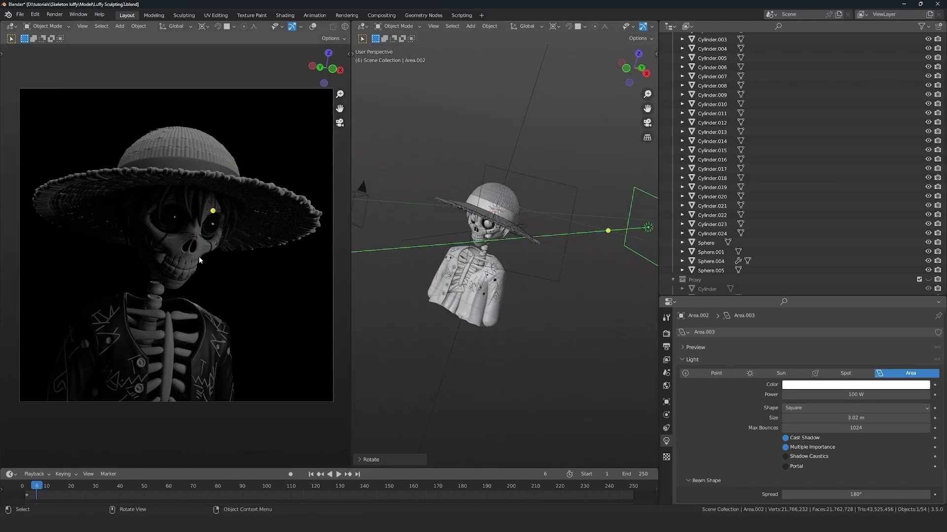
{"action": "middle_click_drag", "start_coordinate": [534, 267], "coordinate": [501, 237]}
{"action": "key", "text": "KP_7"}
{"action": "scroll", "coordinate": [555, 214], "scroll_direction": "up", "scroll_amount": 4}
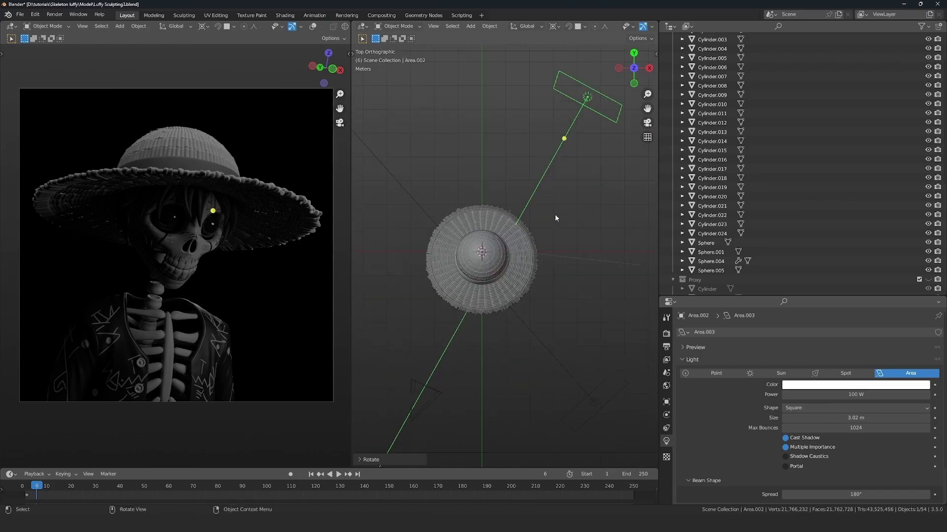
{"action": "key", "text": "g"}
{"action": "key", "text": "z"}
{"action": "key", "text": "z"}
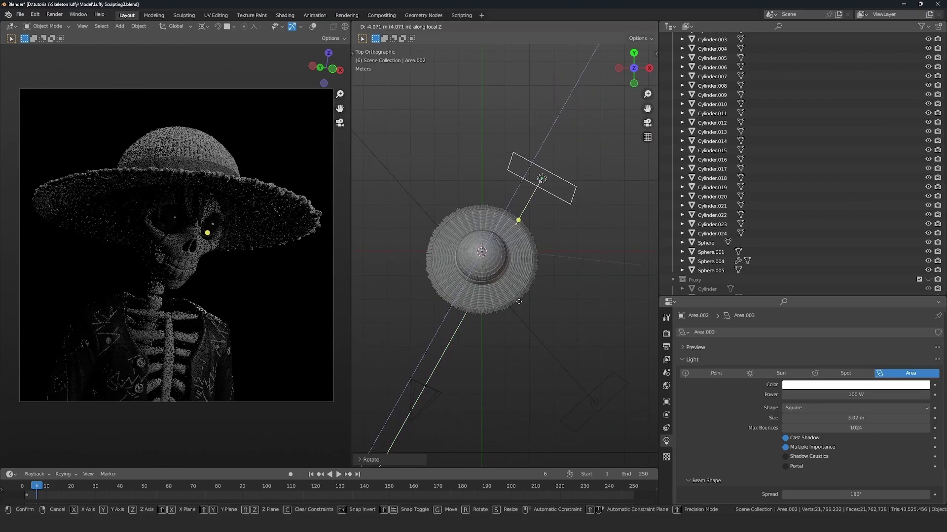
{"action": "left_click", "coordinate": [524, 294]}
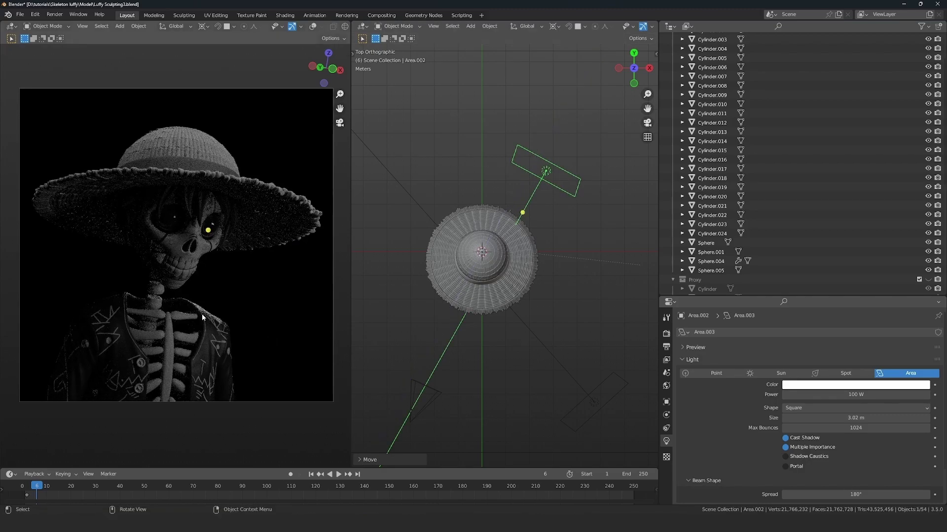
Rotate the rear area light in the right side view.
{"action": "middle_click_drag", "start_coordinate": [451, 312], "coordinate": [603, 263]}
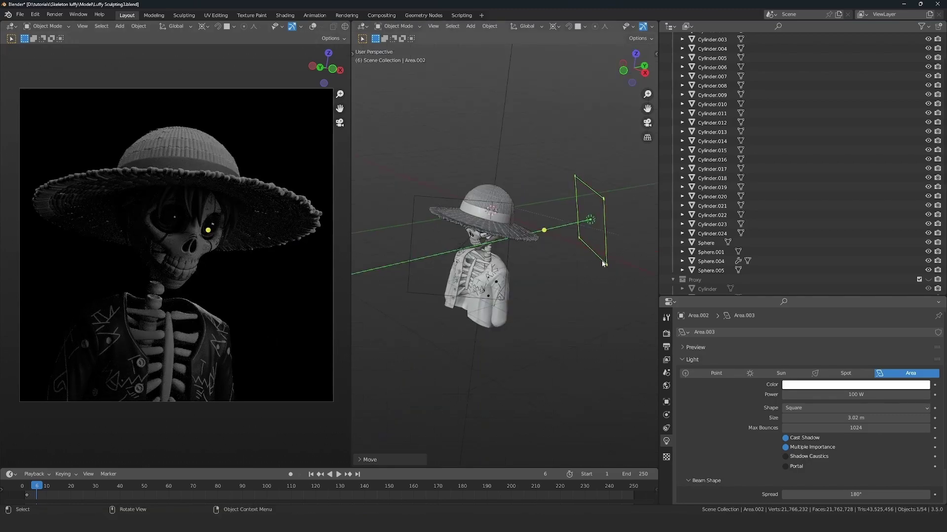
{"action": "key", "text": "KP_3"}
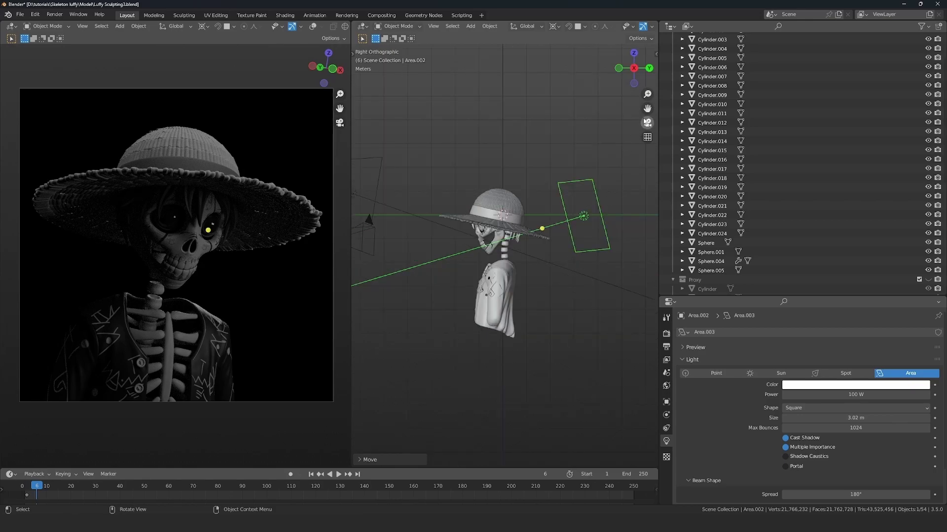
{"action": "key", "text": "r"}
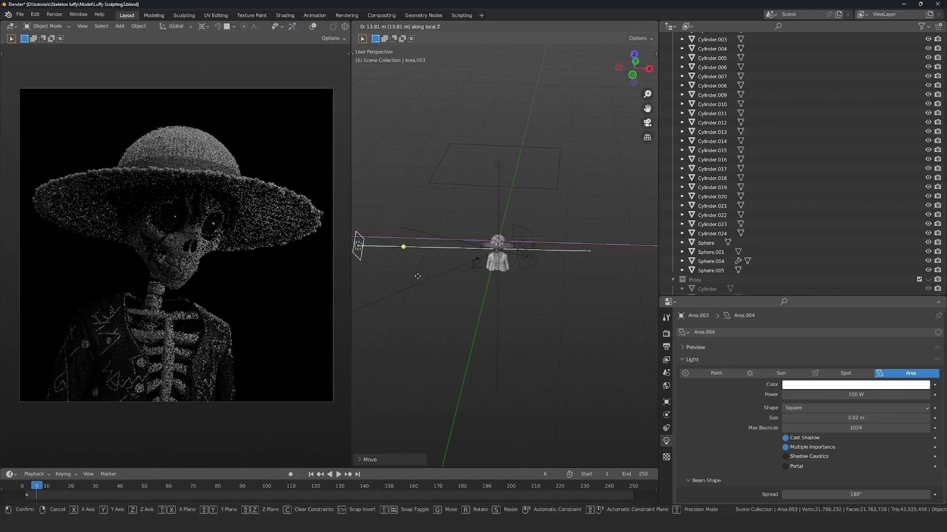
Move the third area light copy outward beside the figure along its local Z axis and enlarge it to about 14.9 m.
{"action": "left_click", "coordinate": [402, 262]}
{"action": "middle_click_drag", "start_coordinate": [402, 262], "coordinate": [495, 302]}
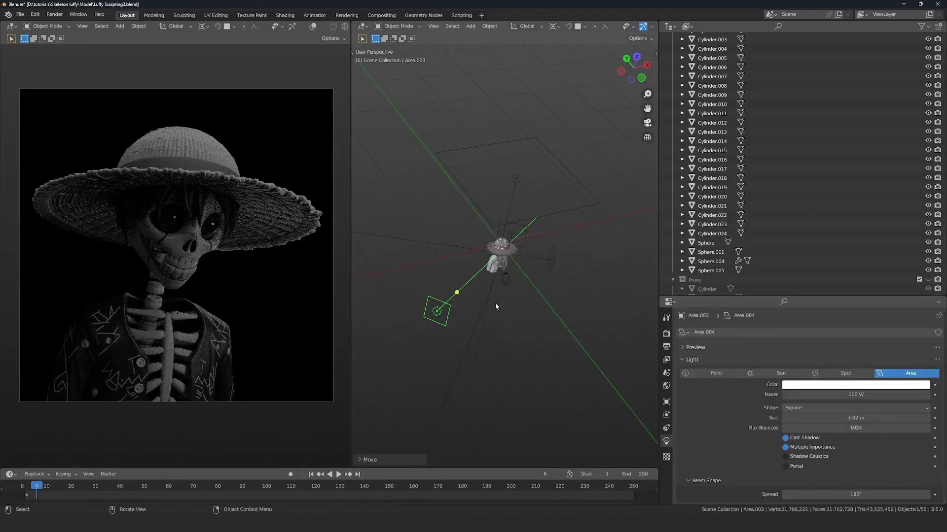
{"action": "left_click_drag", "start_coordinate": [450, 306], "coordinate": [499, 306]}
{"action": "middle_click_drag", "start_coordinate": [499, 307], "coordinate": [481, 304]}
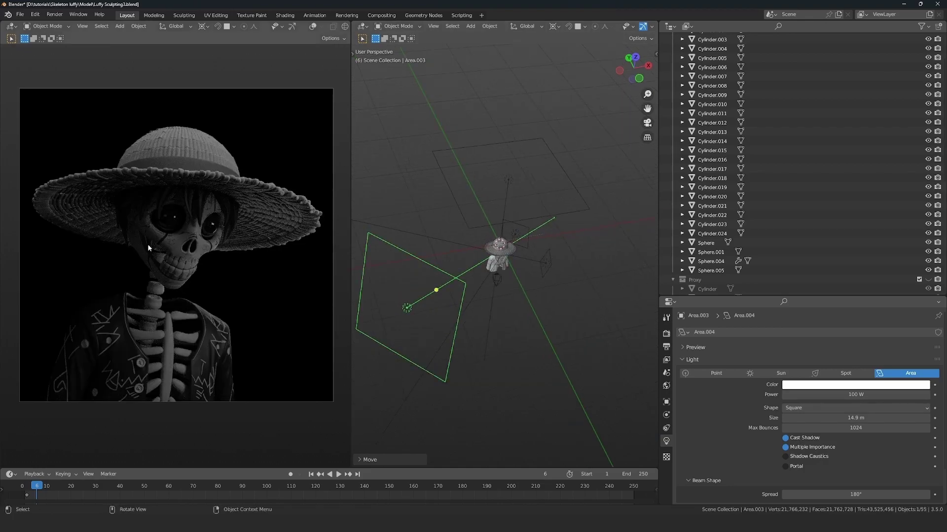
Set the enlarged side area light's power to 200 W.
{"action": "left_click", "coordinate": [868, 393]}
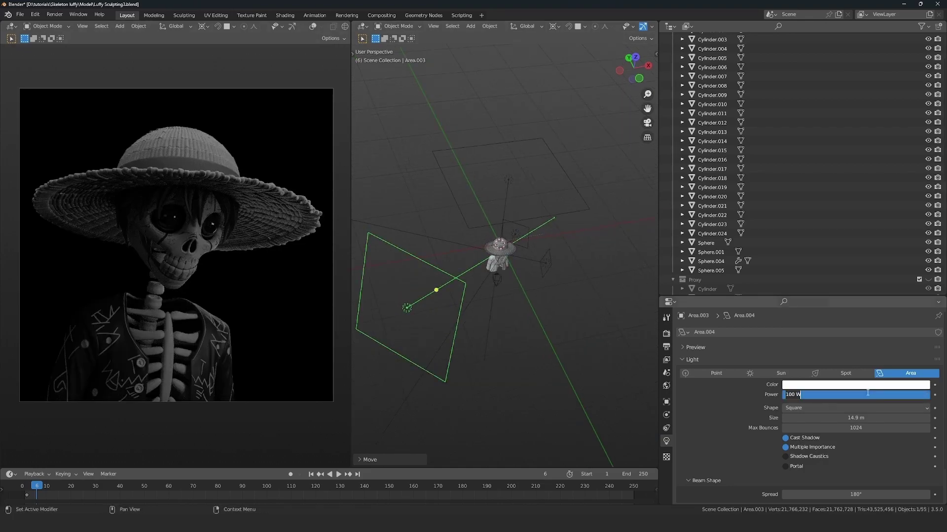
{"action": "type", "text": "200"}
{"action": "key", "text": "Return"}
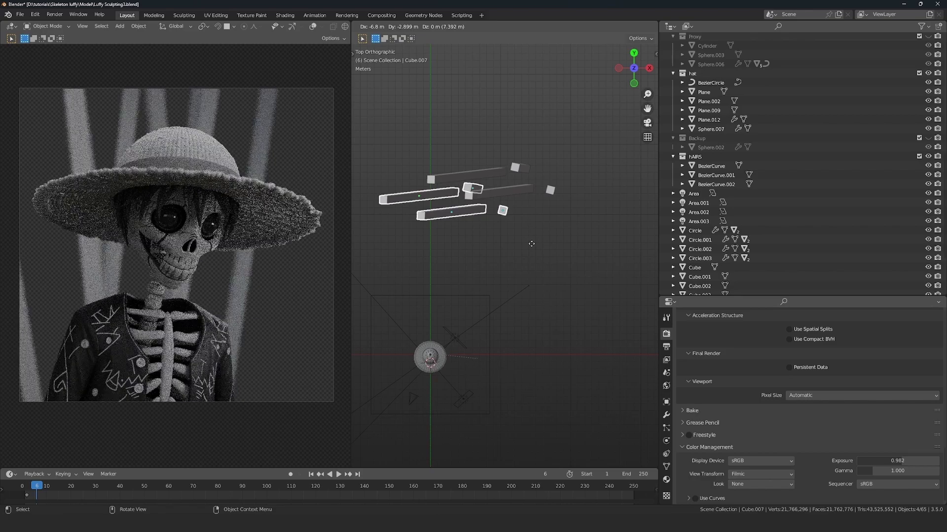
Duplicate groups of background beams in top view and spread the copies behind the figure.
{"action": "left_click", "coordinate": [531, 243]}
{"action": "left_click_drag", "start_coordinate": [458, 173], "coordinate": [459, 174]}
{"action": "key", "text": "shift+d"}
{"action": "left_click", "coordinate": [607, 223]}
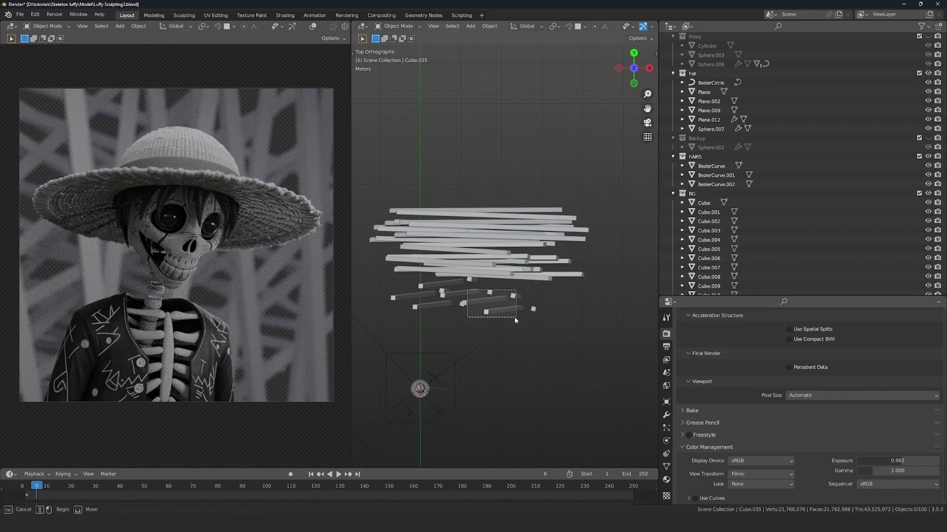
{"action": "key", "text": "shift+d"}
{"action": "left_click", "coordinate": [534, 304]}
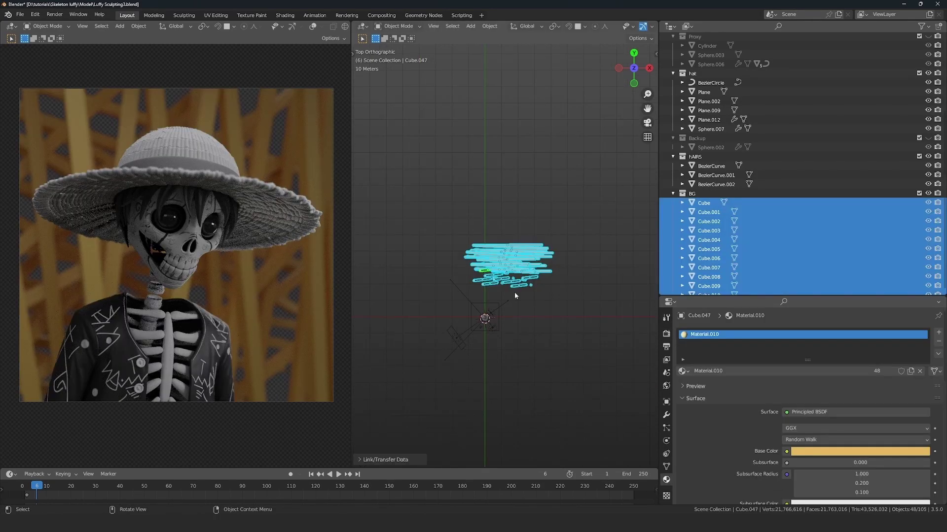
Set the background icosphere's emission color to white with value 1.000 and preview the camera view in rendered shading.
{"action": "middle_click_drag", "start_coordinate": [486, 329], "coordinate": [427, 288]}
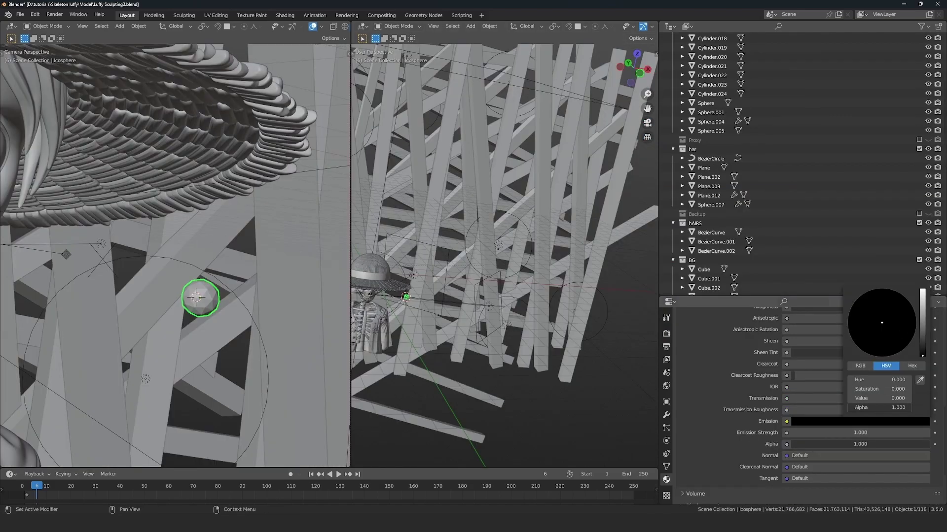
{"action": "left_click_drag", "start_coordinate": [922, 356], "coordinate": [922, 289]}
{"action": "scroll", "coordinate": [232, 296], "scroll_direction": "down", "scroll_amount": 10}
{"action": "key", "text": "alt+shift+z"}
{"action": "key", "text": "z"}
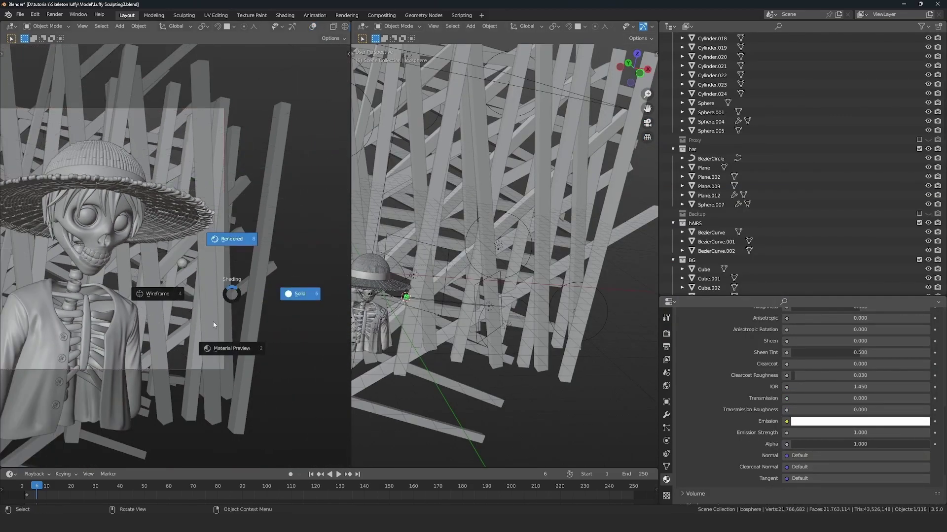
{"action": "left_click", "coordinate": [226, 342]}
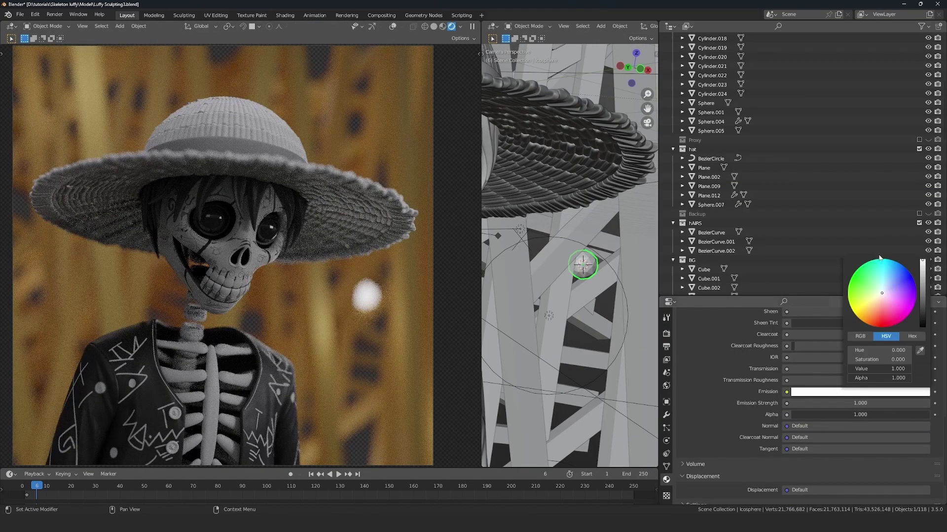
Tint the icosphere's emission light cyan and place duplicates of the glowing sphere among the background beams.
{"action": "left_click_drag", "start_coordinate": [884, 291], "coordinate": [885, 275]}
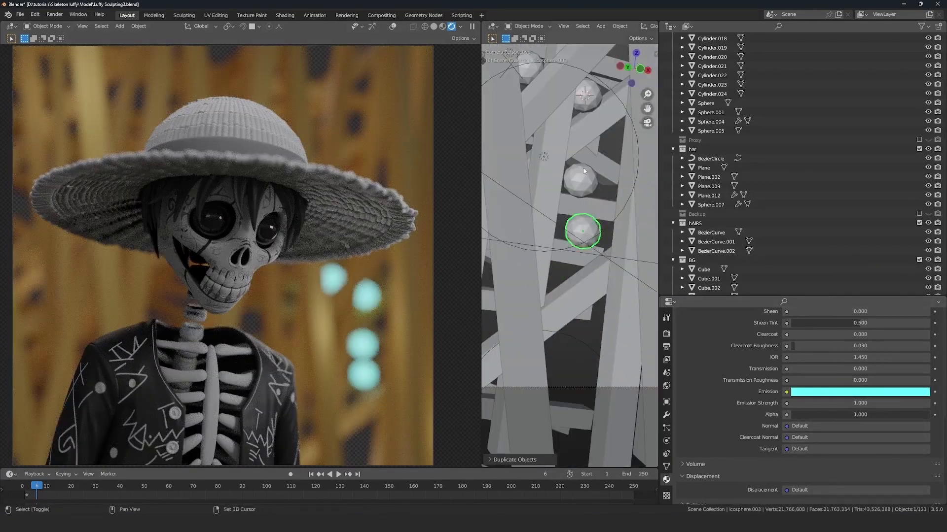
{"action": "key", "text": "shift+d"}
{"action": "left_click", "coordinate": [574, 290]}
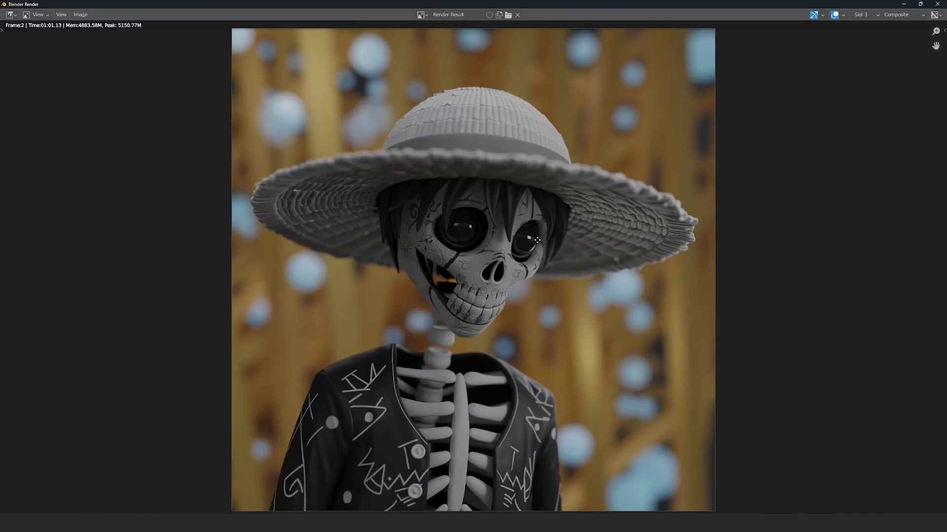
{"action": "middle_click_drag", "start_coordinate": [537, 240], "coordinate": [541, 247], "text": "ctrl"}
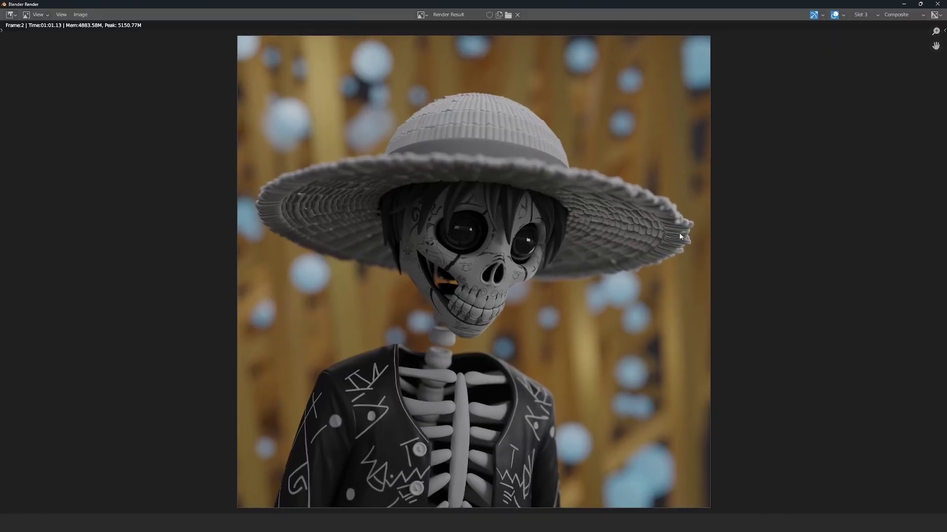